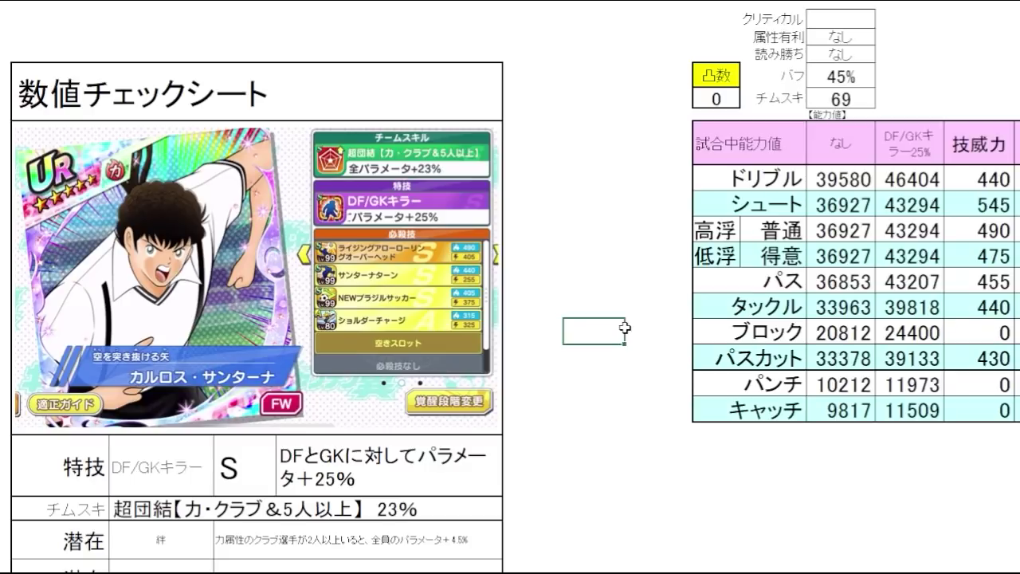
{"action": "left_click", "coordinate": [594, 357]}
{"action": "left_click", "coordinate": [594, 305]}
{"action": "left_click", "coordinate": [594, 276]}
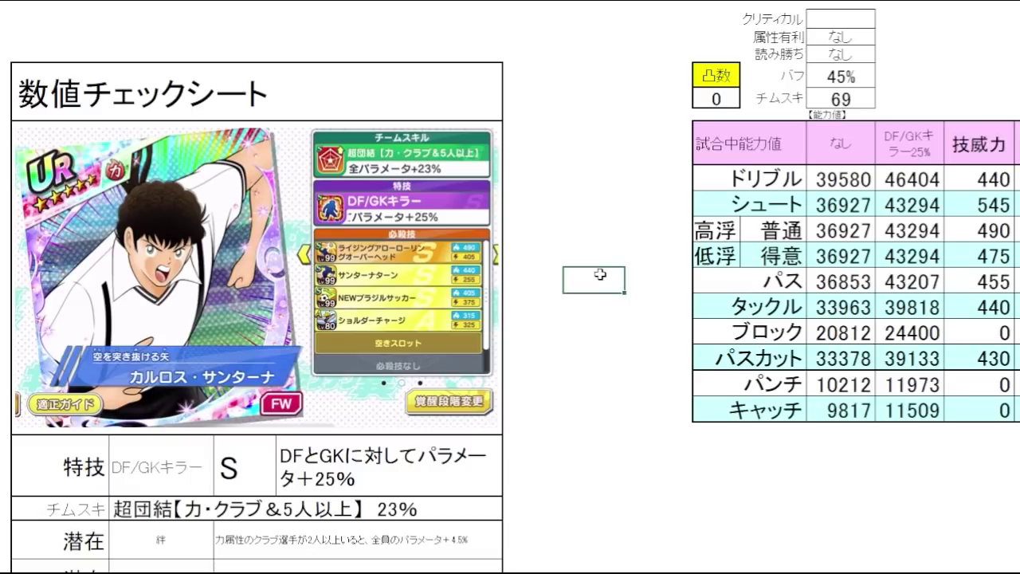
{"action": "left_click", "coordinate": [596, 227]}
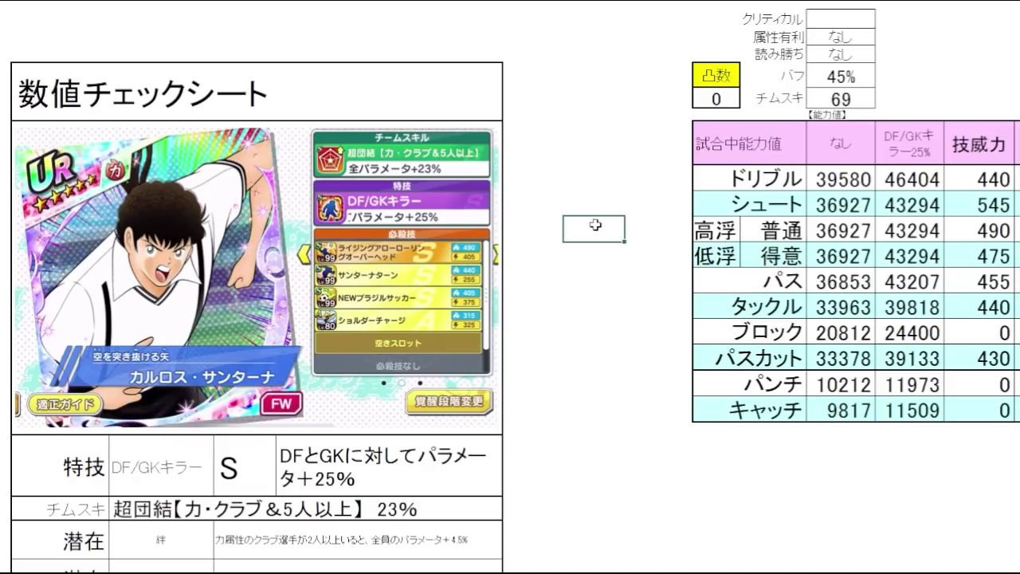
Read the player card's special skill (特技), team skill (チムスキ) and latent skill (潜在) entries.
{"action": "scroll", "coordinate": [595, 225], "scroll_direction": "down", "scroll_amount": 3}
{"action": "scroll", "coordinate": [593, 283], "scroll_direction": "down", "scroll_amount": 3}
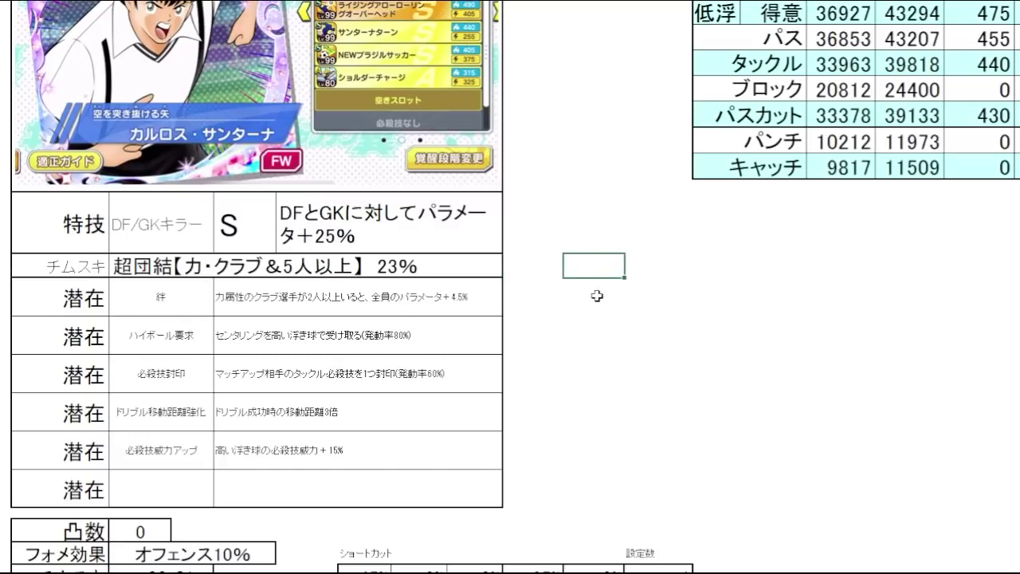
{"action": "scroll", "coordinate": [597, 296], "scroll_direction": "down", "scroll_amount": 1}
{"action": "left_click", "coordinate": [606, 210]}
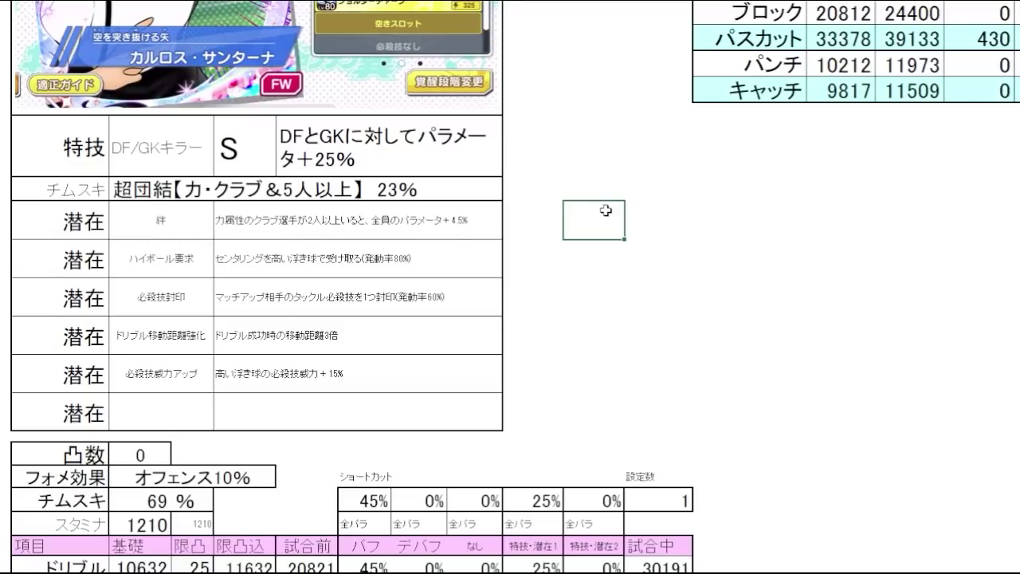
{"action": "left_click", "coordinate": [593, 367]}
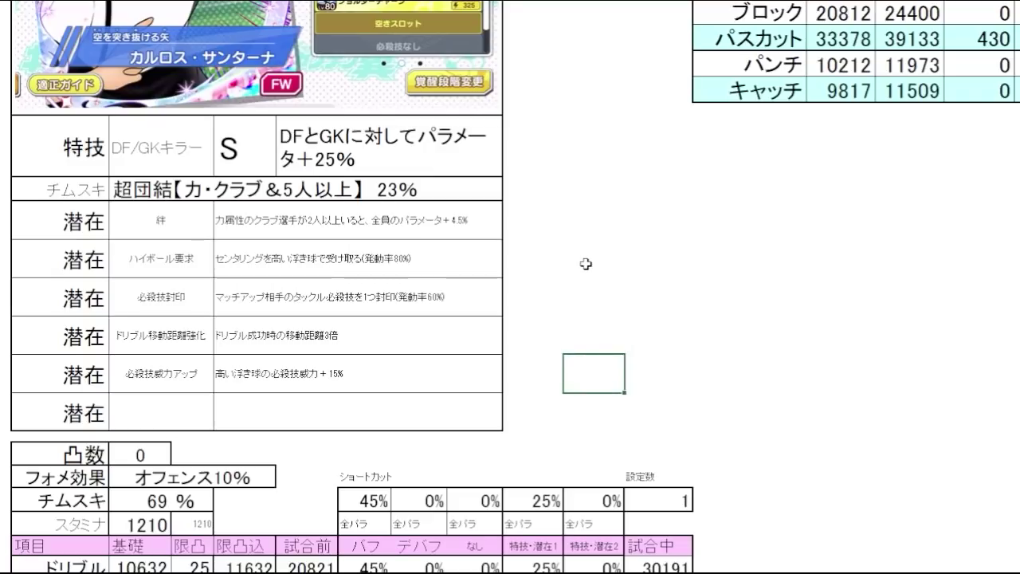
{"action": "scroll", "coordinate": [614, 303], "scroll_direction": "down", "scroll_amount": 1}
{"action": "left_click", "coordinate": [629, 346]}
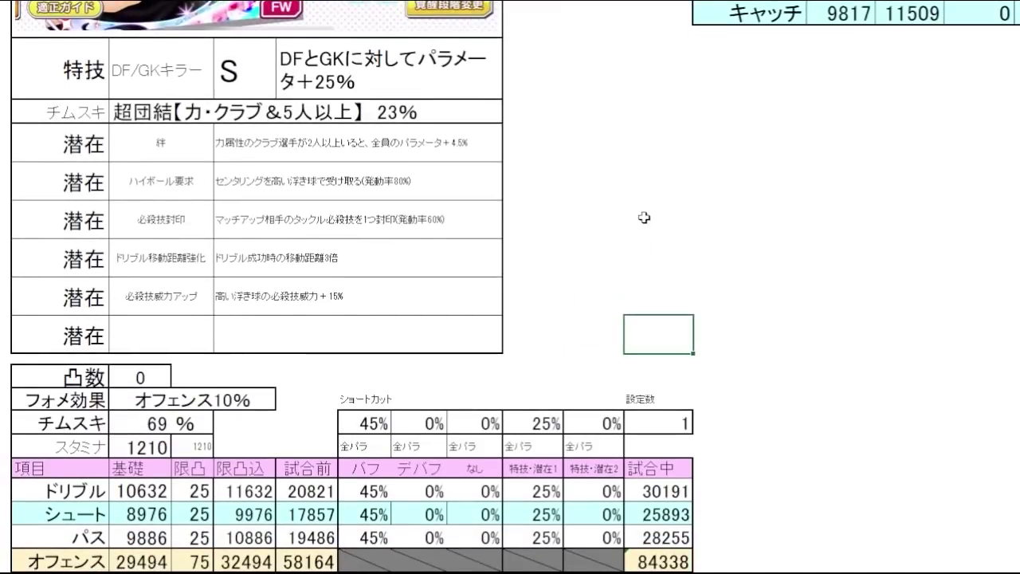
{"action": "scroll", "coordinate": [642, 231], "scroll_direction": "down", "scroll_amount": 1}
{"action": "scroll", "coordinate": [596, 191], "scroll_direction": "up", "scroll_amount": 1}
{"action": "left_click", "coordinate": [596, 164]}
{"action": "left_click", "coordinate": [462, 155]}
{"action": "left_click", "coordinate": [447, 240]}
{"action": "left_click", "coordinate": [586, 264]}
{"action": "left_click", "coordinate": [602, 178]}
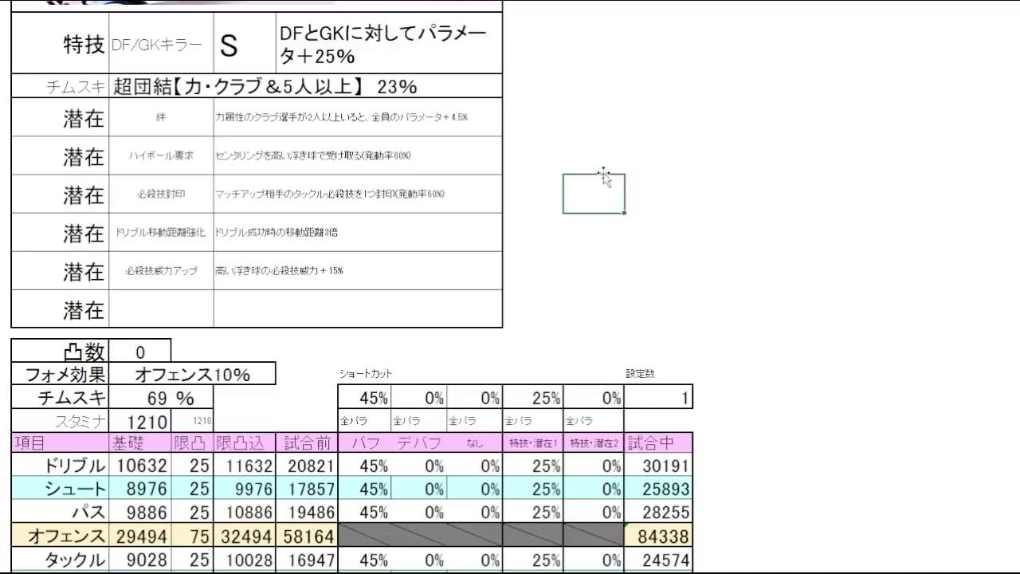
{"action": "scroll", "coordinate": [627, 167], "scroll_direction": "up", "scroll_amount": 2}
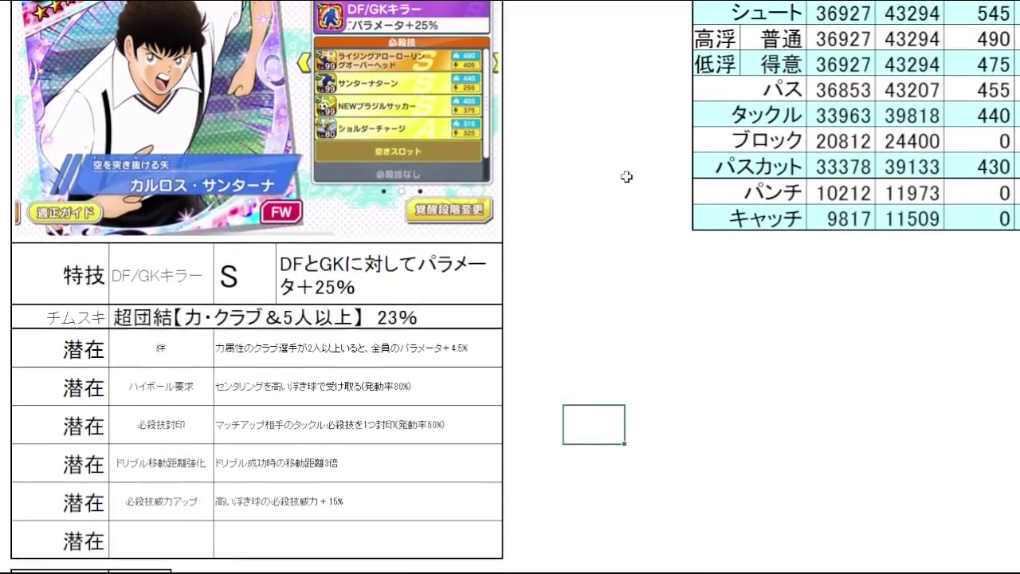
Review the parameter table covering the base, limit-break, pre-match and in-match values, down to the 合計 row.
{"action": "scroll", "coordinate": [620, 167], "scroll_direction": "down", "scroll_amount": 3}
{"action": "left_click", "coordinate": [658, 136]}
{"action": "scroll", "coordinate": [657, 136], "scroll_direction": "down", "scroll_amount": 1}
{"action": "left_click", "coordinate": [766, 215]}
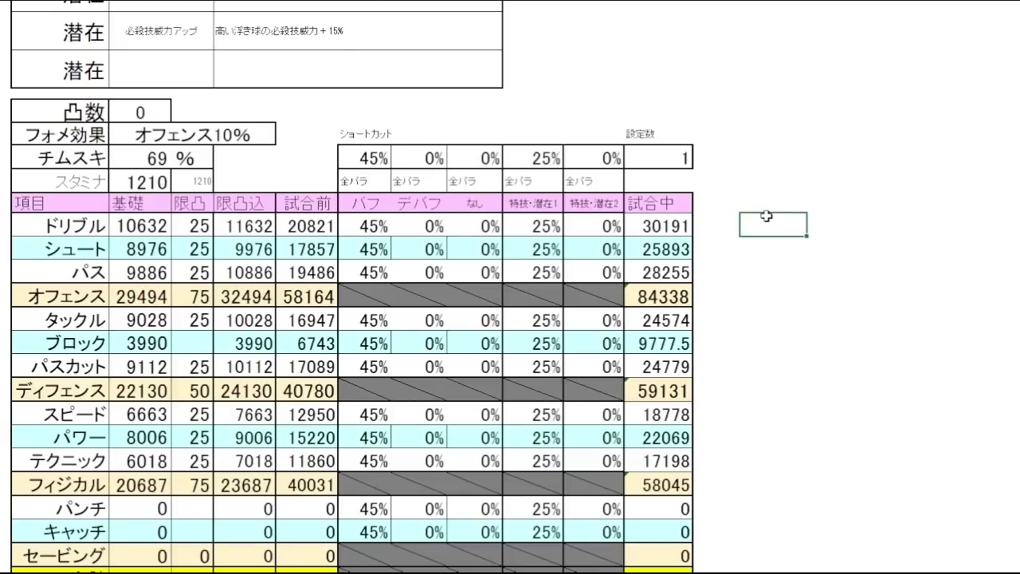
{"action": "left_click", "coordinate": [783, 163]}
{"action": "left_click", "coordinate": [793, 207]}
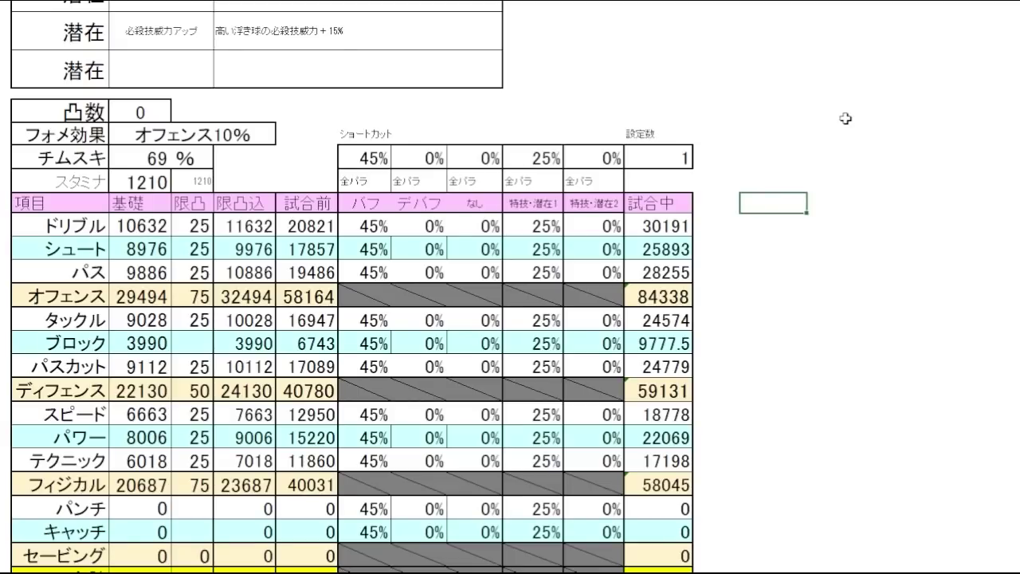
{"action": "scroll", "coordinate": [846, 118], "scroll_direction": "down", "scroll_amount": 1}
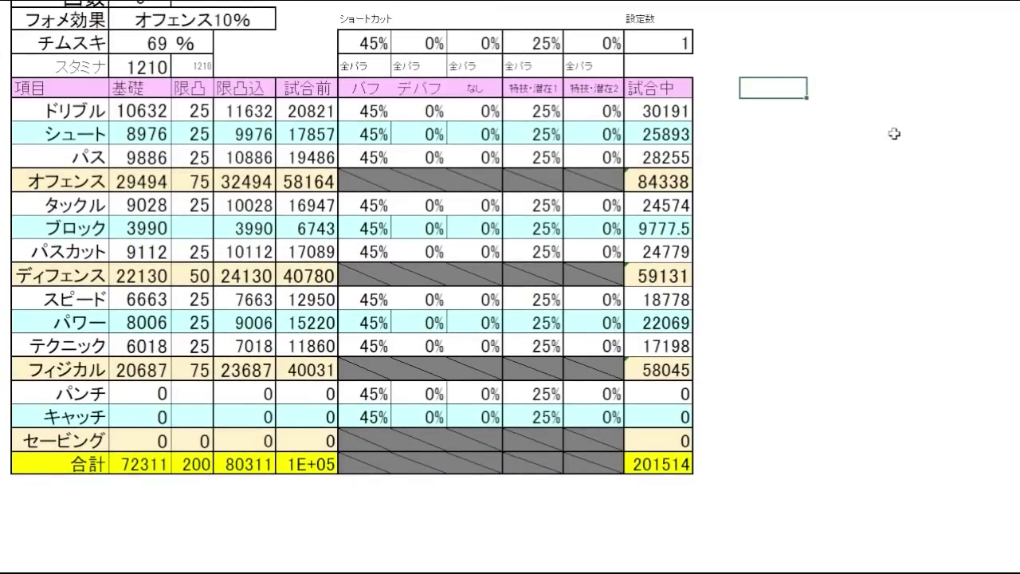
Examine the in-match ability values in the なし column of 試合中能力値 for ドリブル, シュート, パス, タックル, ブロック and パスカット.
{"action": "scroll", "coordinate": [893, 134], "scroll_direction": "up", "scroll_amount": 3}
{"action": "scroll", "coordinate": [898, 199], "scroll_direction": "up", "scroll_amount": 4}
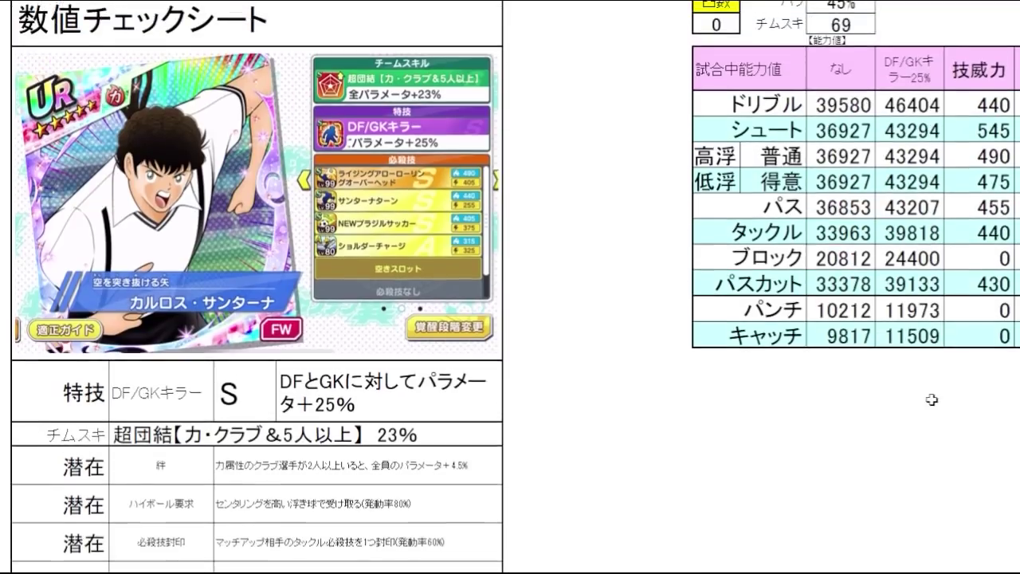
{"action": "scroll", "coordinate": [510, 290], "scroll_direction": "right", "scroll_amount": 1}
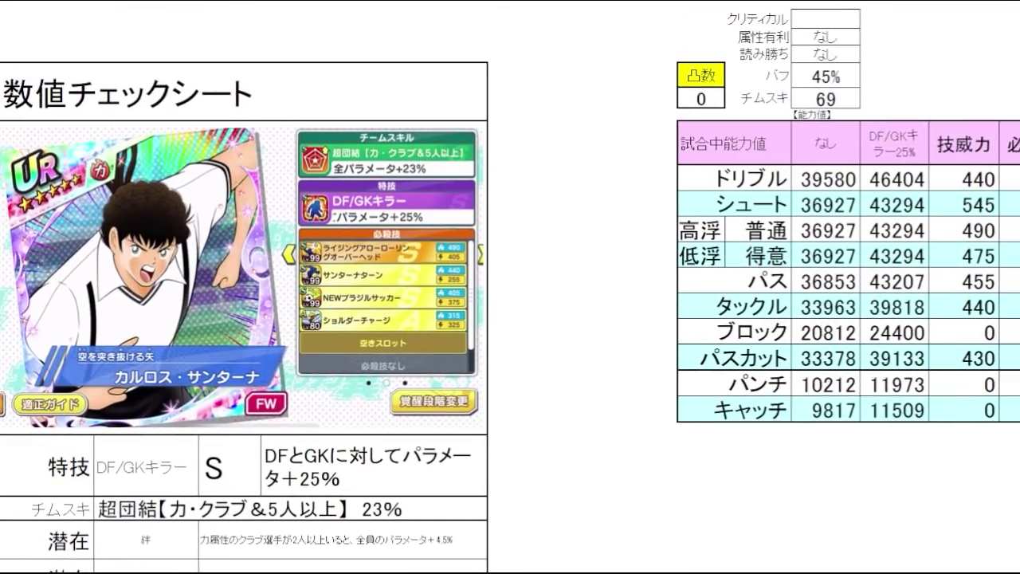
{"action": "scroll", "coordinate": [433, 96], "scroll_direction": "right", "scroll_amount": 5}
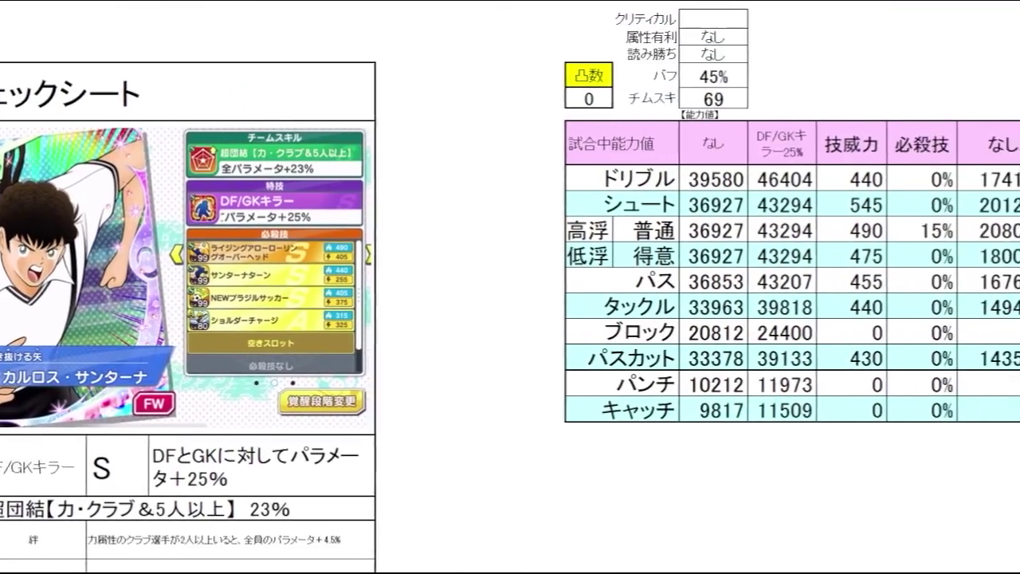
{"action": "left_click", "coordinate": [433, 96]}
{"action": "left_click", "coordinate": [391, 169]}
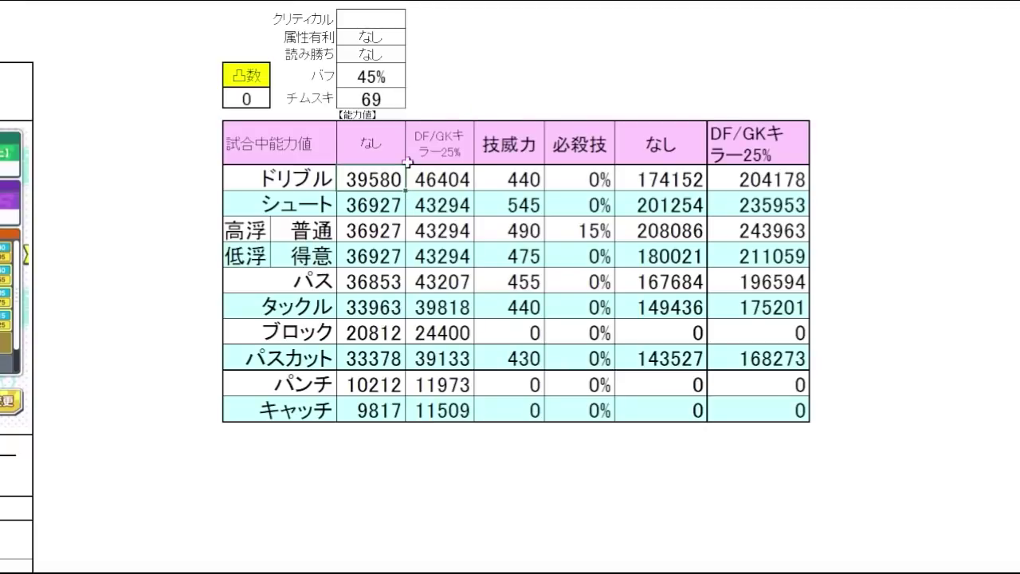
{"action": "left_click", "coordinate": [503, 92]}
{"action": "left_click", "coordinate": [654, 57]}
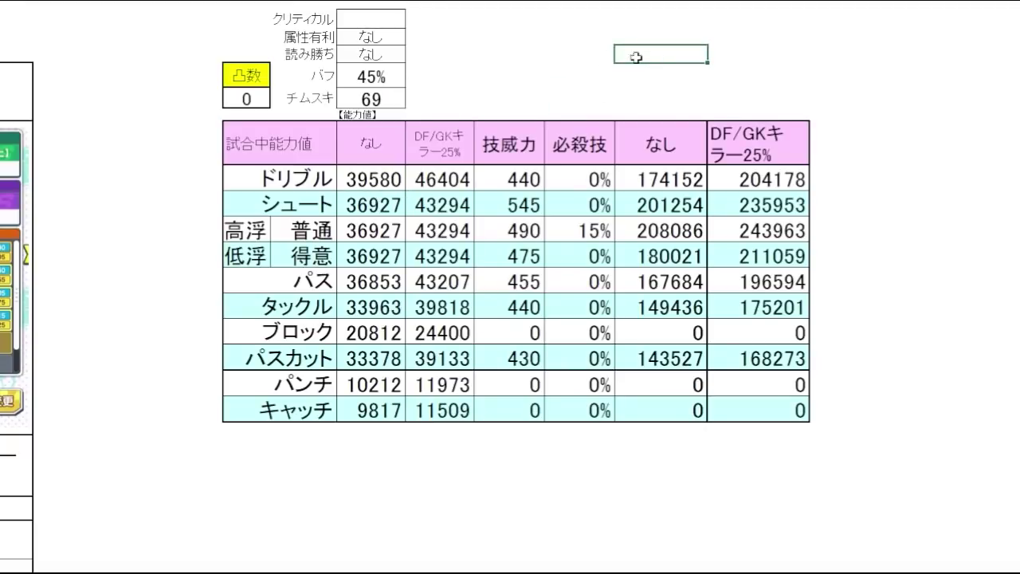
{"action": "left_click", "coordinate": [401, 174]}
{"action": "left_click", "coordinate": [399, 206]}
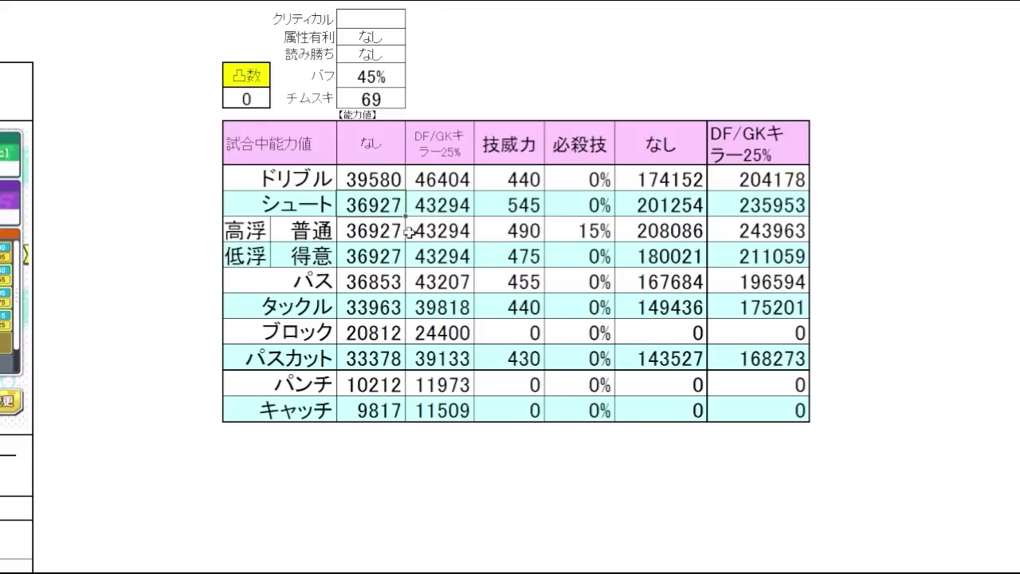
{"action": "left_click", "coordinate": [393, 283]}
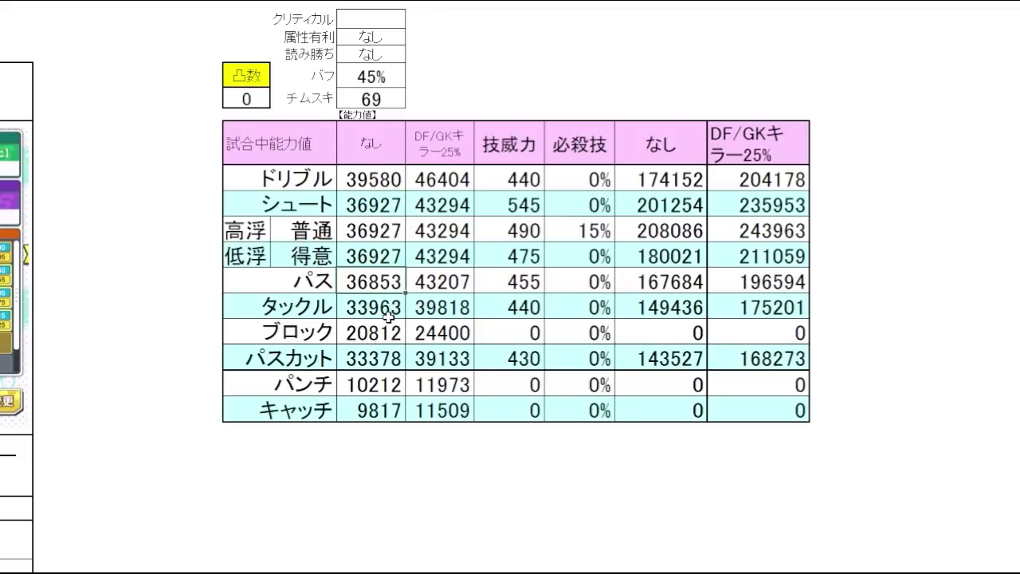
{"action": "left_click", "coordinate": [391, 311]}
{"action": "left_click", "coordinate": [391, 363]}
{"action": "left_click", "coordinate": [433, 449]}
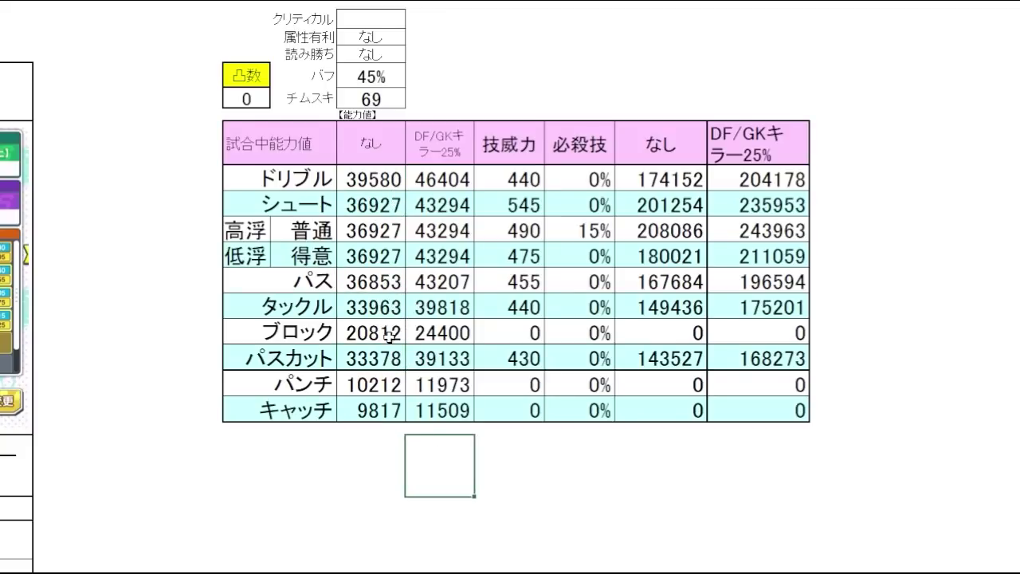
{"action": "left_click", "coordinate": [381, 331]}
{"action": "left_click", "coordinate": [874, 277]}
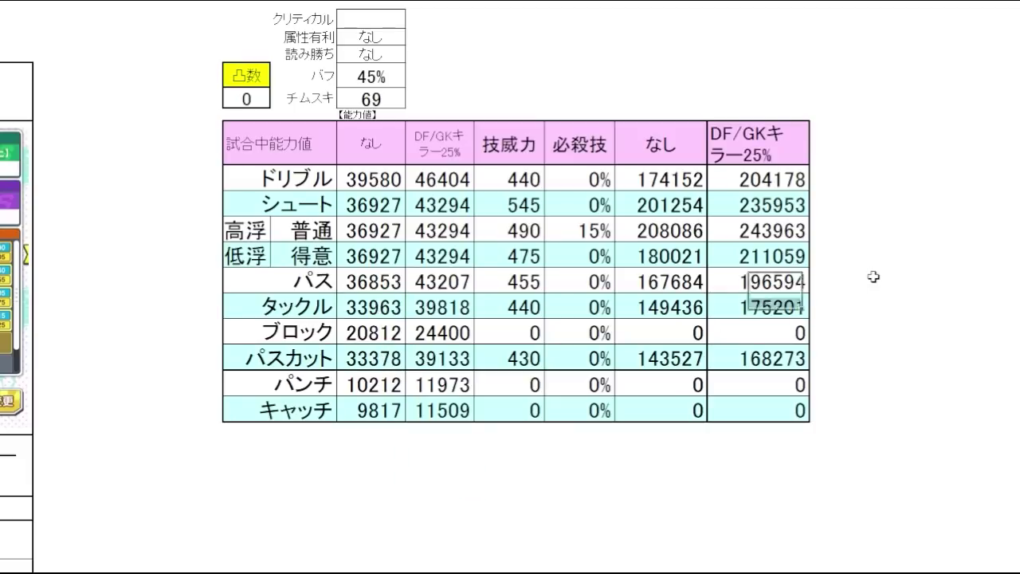
{"action": "left_click", "coordinate": [888, 299]}
{"action": "left_click", "coordinate": [881, 232]}
{"action": "left_click_drag", "start_coordinate": [389, 310], "coordinate": [363, 363]}
{"action": "left_click", "coordinate": [948, 271]}
Examine the in-match ability values in the DF/GKキラー25% column for ドリブル, シュート, パス, タックル and パスカット.
{"action": "left_click", "coordinate": [440, 144]}
{"action": "left_click", "coordinate": [560, 72]}
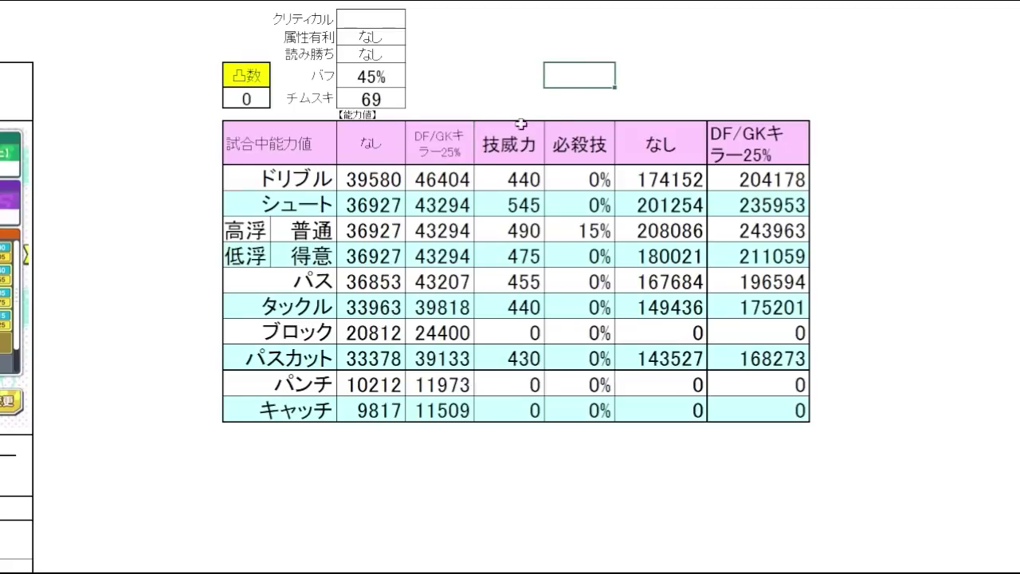
{"action": "left_click", "coordinate": [466, 172]}
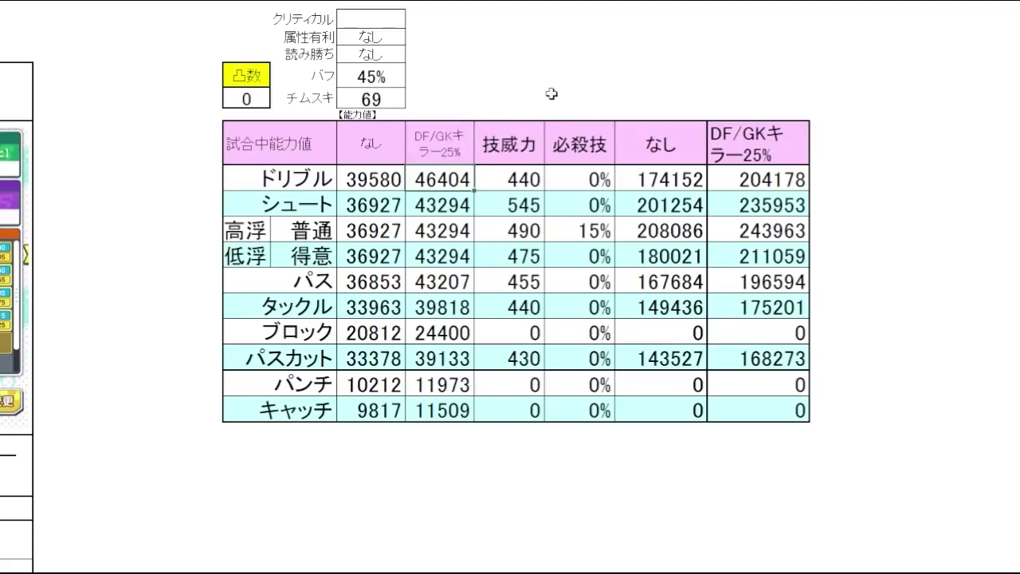
{"action": "left_click", "coordinate": [458, 198]}
{"action": "left_click", "coordinate": [460, 283]}
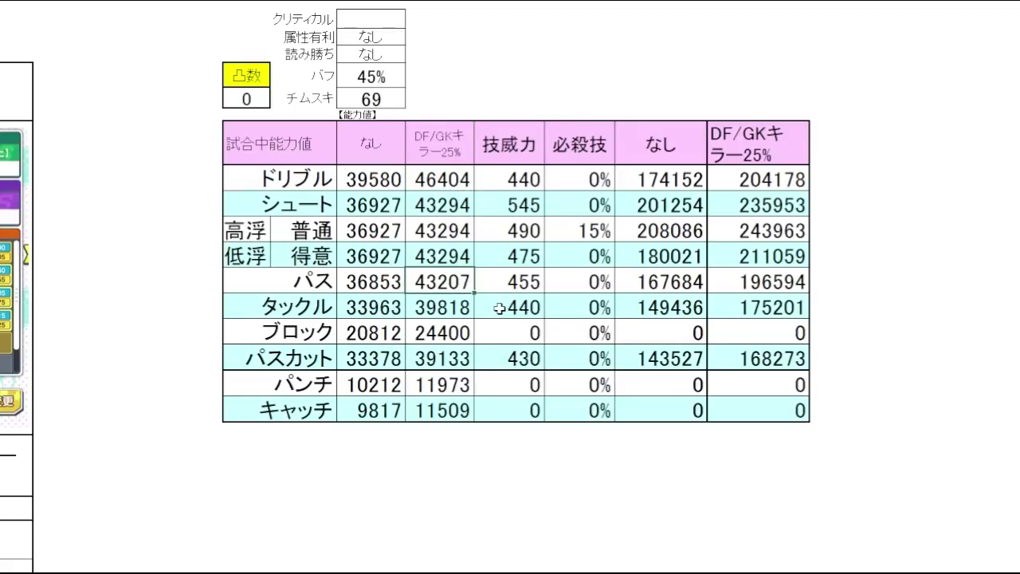
{"action": "left_click", "coordinate": [456, 314]}
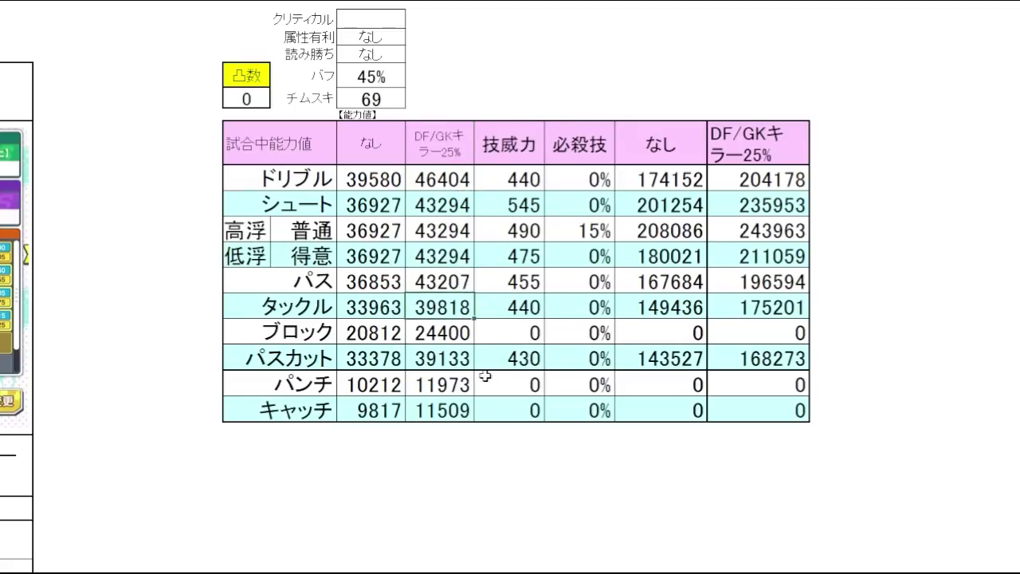
{"action": "left_click", "coordinate": [463, 361]}
{"action": "left_click", "coordinate": [914, 308]}
{"action": "left_click", "coordinate": [884, 234]}
{"action": "left_click", "coordinate": [886, 302]}
{"action": "left_click_drag", "start_coordinate": [458, 308], "coordinate": [458, 358]}
{"action": "left_click", "coordinate": [885, 307]}
{"action": "left_click", "coordinate": [882, 203]}
{"action": "left_click", "coordinate": [842, 202]}
{"action": "left_click", "coordinate": [455, 177]}
{"action": "left_click", "coordinate": [448, 284]}
{"action": "left_click", "coordinate": [456, 179]}
{"action": "left_click", "coordinate": [594, 79]}
{"action": "left_click", "coordinate": [458, 177]}
{"action": "left_click", "coordinate": [594, 70]}
{"action": "left_click", "coordinate": [635, 70]}
{"action": "left_click", "coordinate": [762, 80]}
{"action": "left_click", "coordinate": [850, 141]}
Set 読み勝ち to あり to check its effect on the special-move power values, and return it to なし.
{"action": "left_click", "coordinate": [633, 52]}
{"action": "left_click", "coordinate": [386, 55]}
{"action": "left_click", "coordinate": [413, 54]}
{"action": "left_click", "coordinate": [403, 77]}
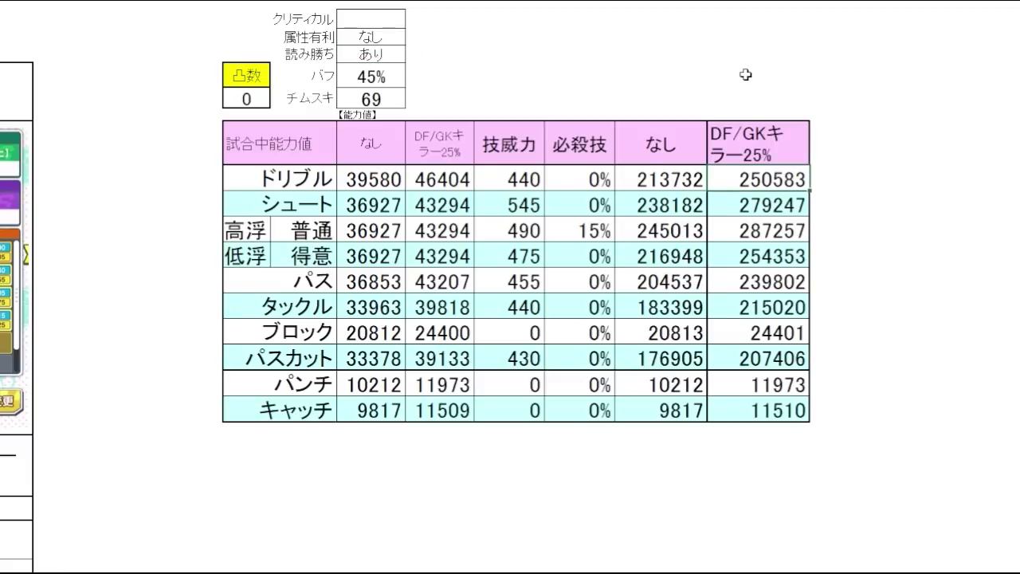
{"action": "left_click", "coordinate": [726, 89]}
{"action": "left_click", "coordinate": [470, 71]}
{"action": "left_click", "coordinate": [387, 57]}
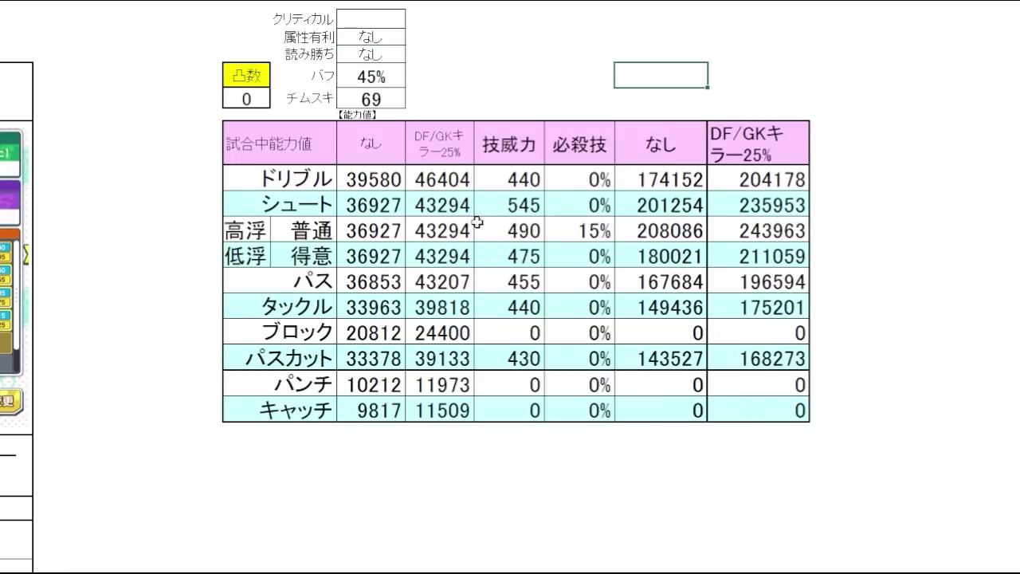
Compare the 技威力 and the DF/GKキラー25% special-move power of the シュート and 高浮 rows.
{"action": "left_click", "coordinate": [494, 213]}
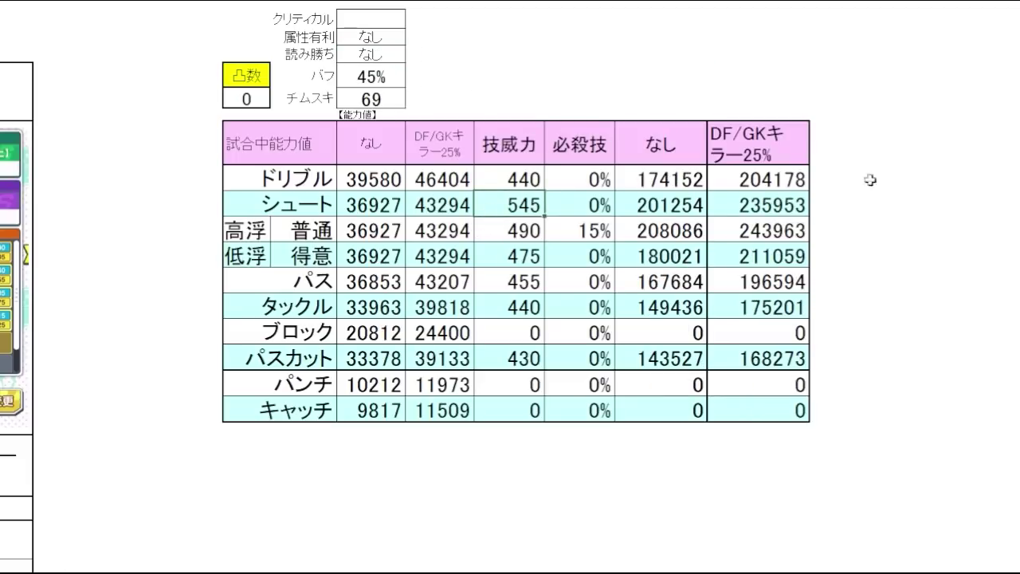
{"action": "left_click", "coordinate": [883, 209]}
{"action": "left_click", "coordinate": [788, 206]}
{"action": "left_click", "coordinate": [797, 75]}
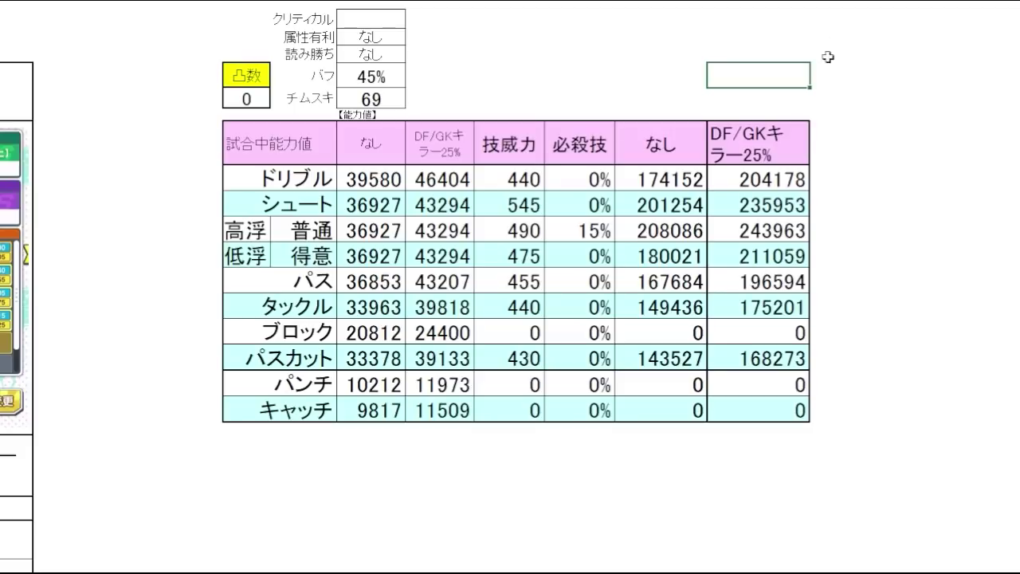
{"action": "left_click", "coordinate": [850, 229]}
{"action": "left_click", "coordinate": [846, 255]}
{"action": "key", "text": "Up"}
{"action": "key", "text": "Left"}
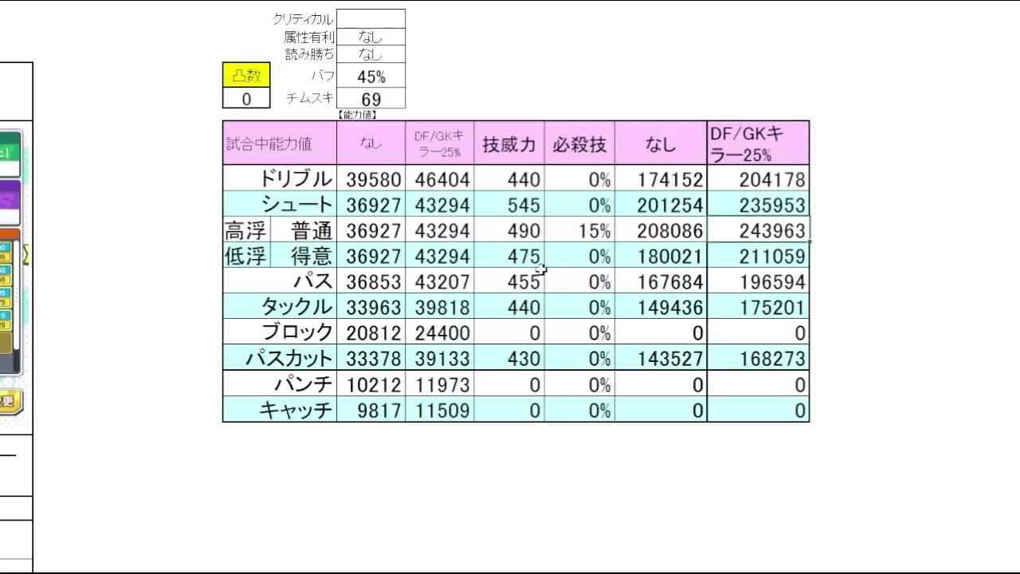
{"action": "left_click", "coordinate": [512, 236]}
{"action": "left_click", "coordinate": [769, 238]}
{"action": "left_click", "coordinate": [873, 231]}
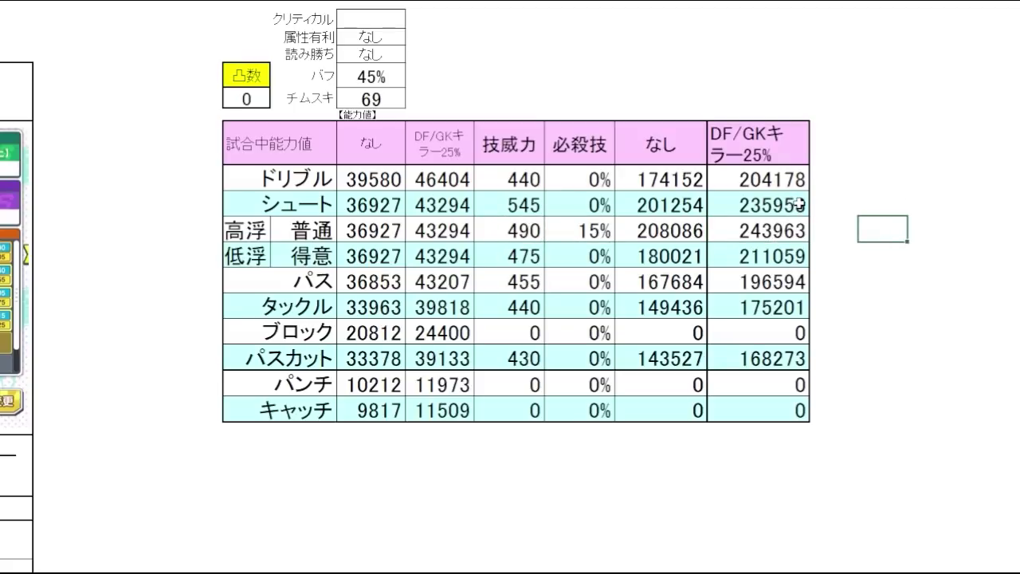
{"action": "left_click", "coordinate": [797, 228]}
{"action": "left_click", "coordinate": [871, 227]}
{"action": "left_click", "coordinate": [804, 229]}
{"action": "left_click", "coordinate": [856, 232]}
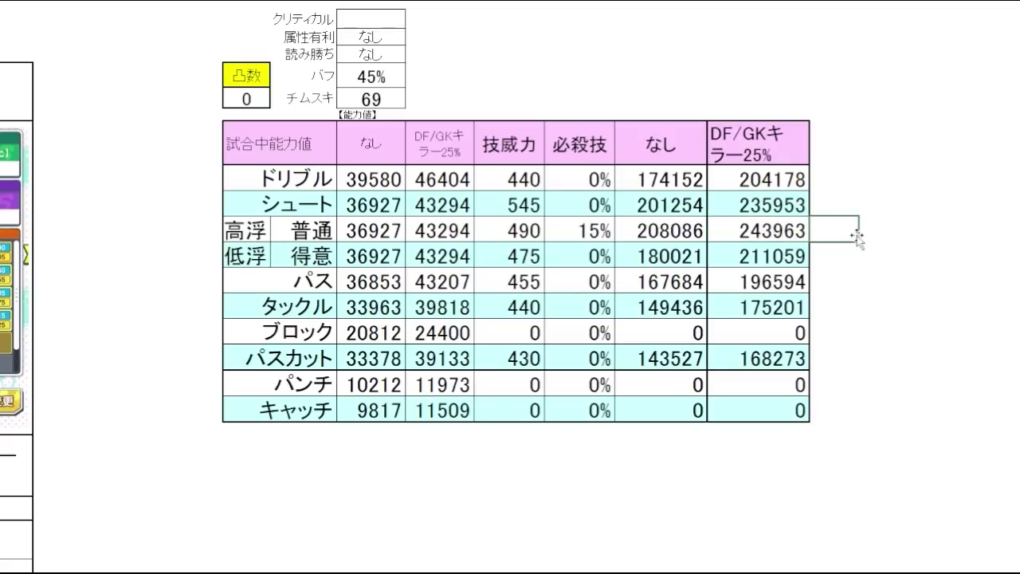
{"action": "left_click", "coordinate": [804, 228]}
{"action": "left_click", "coordinate": [865, 229]}
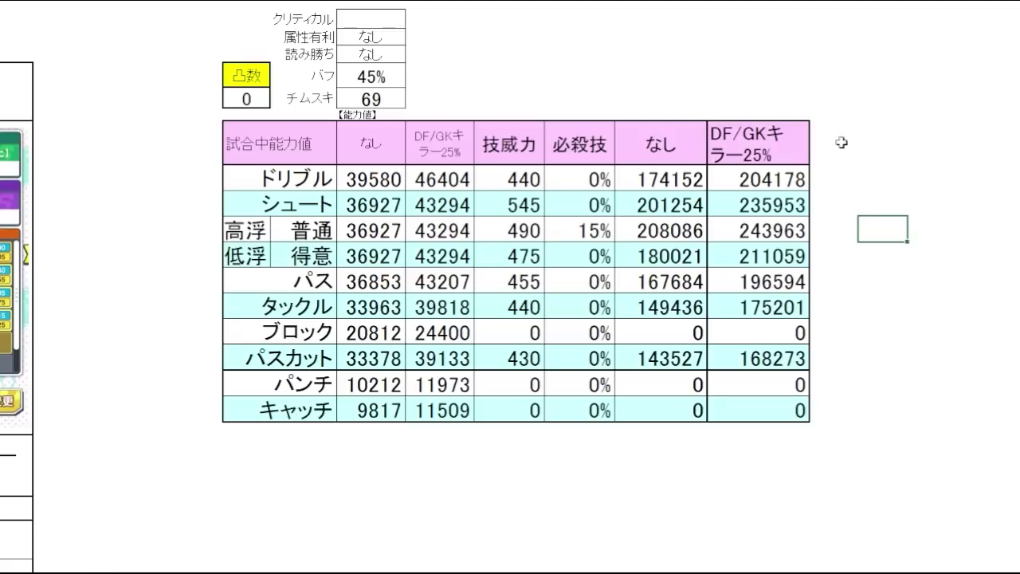
Set the limit-break count (凸数) above the ability table to 4.
{"action": "left_click", "coordinate": [694, 76]}
{"action": "left_click", "coordinate": [266, 103]}
{"action": "left_click", "coordinate": [278, 99]}
{"action": "left_click", "coordinate": [270, 159]}
{"action": "left_click", "coordinate": [780, 83]}
{"action": "left_click", "coordinate": [563, 76]}
Examine the なし column ability values for ドリブル, パス, タックル and パスカット at 凸数 4.
{"action": "left_click", "coordinate": [381, 178]}
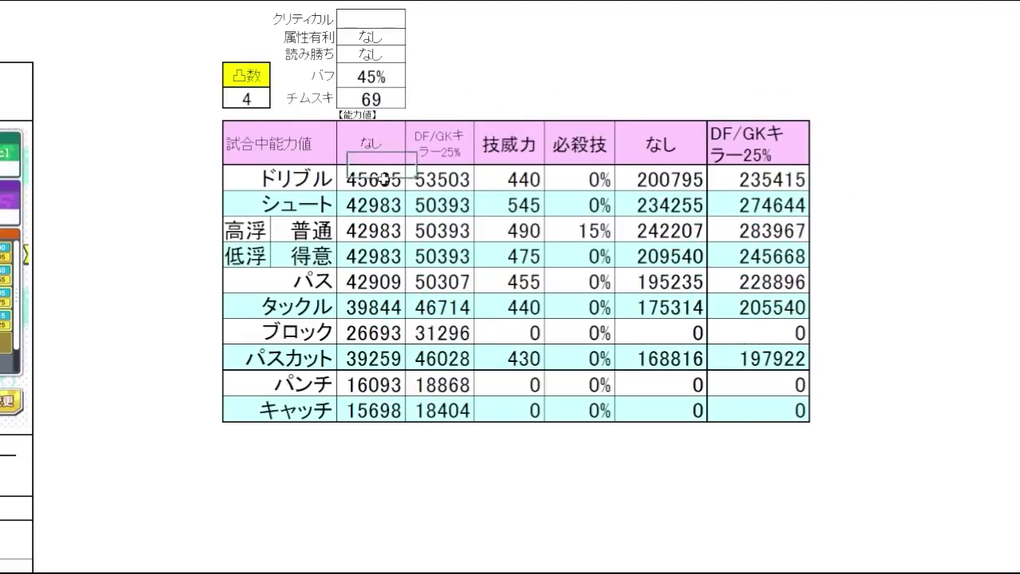
{"action": "left_click", "coordinate": [376, 277]}
{"action": "left_click", "coordinate": [390, 311]}
{"action": "left_click", "coordinate": [391, 360]}
{"action": "left_click", "coordinate": [389, 311]}
{"action": "left_click", "coordinate": [389, 281]}
{"action": "left_click", "coordinate": [530, 75]}
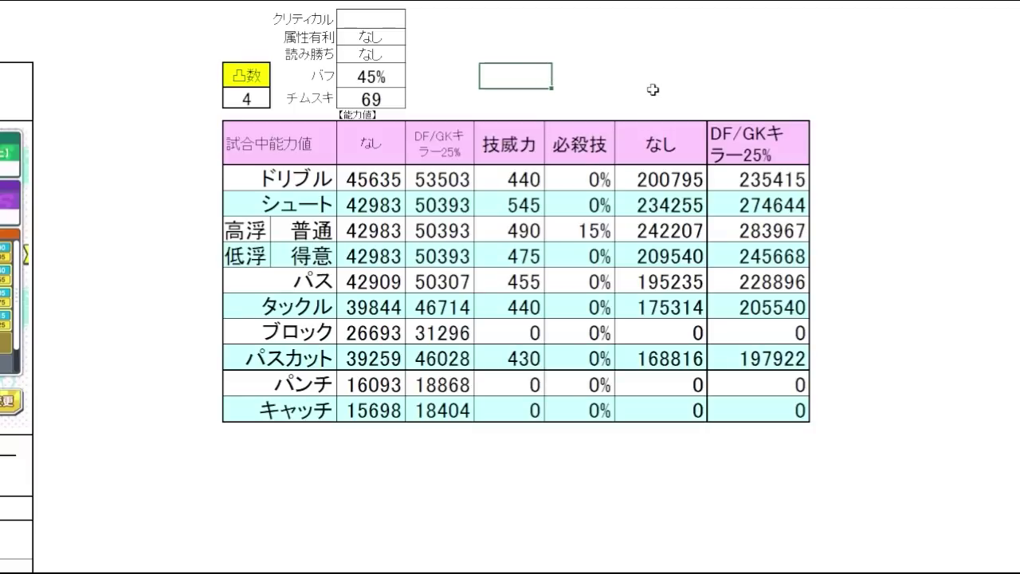
{"action": "left_click", "coordinate": [665, 179]}
{"action": "left_click", "coordinate": [355, 182]}
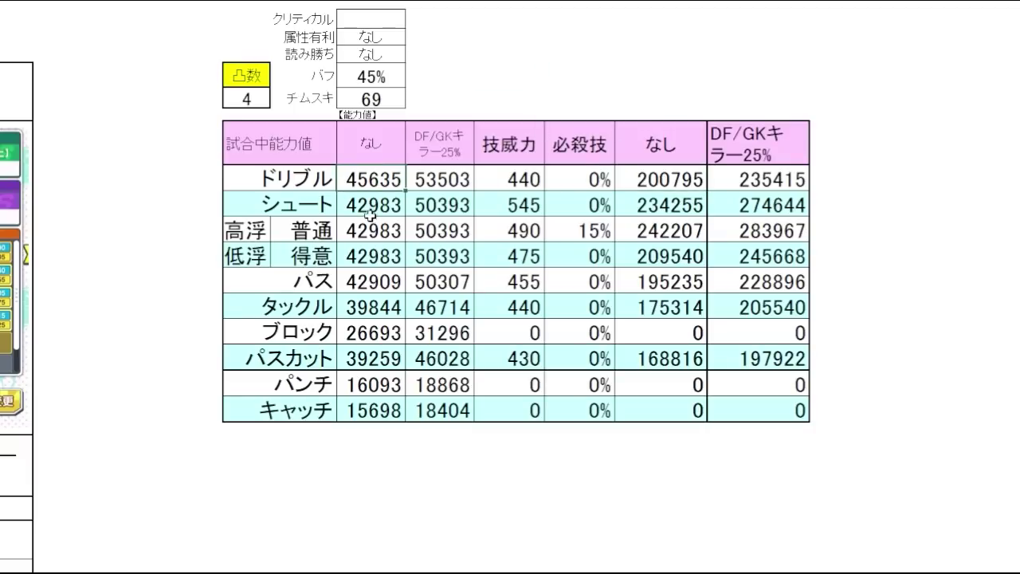
Examine the DF/GKキラー25% ability values for ドリブル, パス, タックル and パスカット at 凸数 4.
{"action": "left_click", "coordinate": [690, 182]}
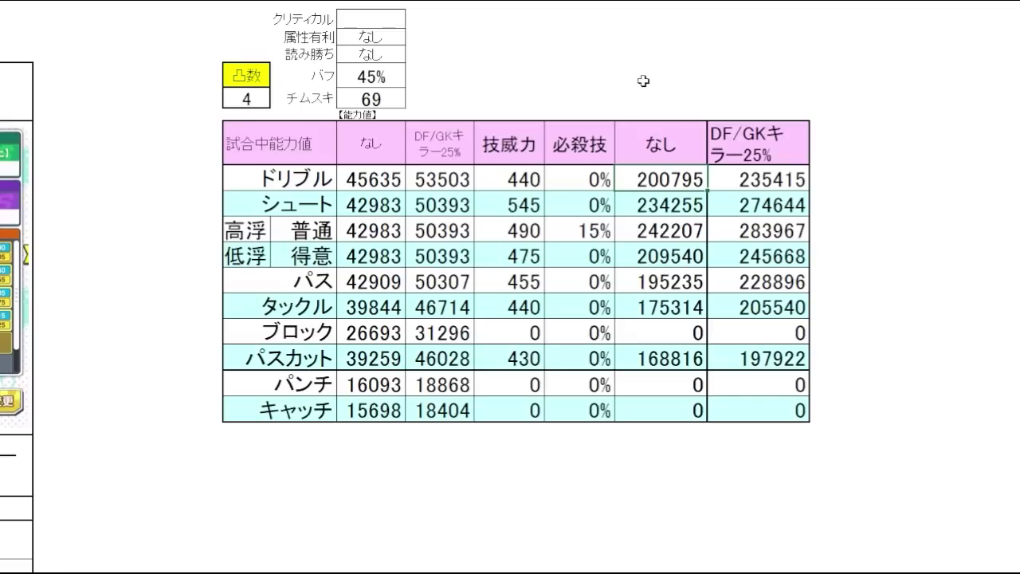
{"action": "left_click", "coordinate": [671, 83]}
{"action": "left_click", "coordinate": [440, 143]}
{"action": "left_click", "coordinate": [436, 180]}
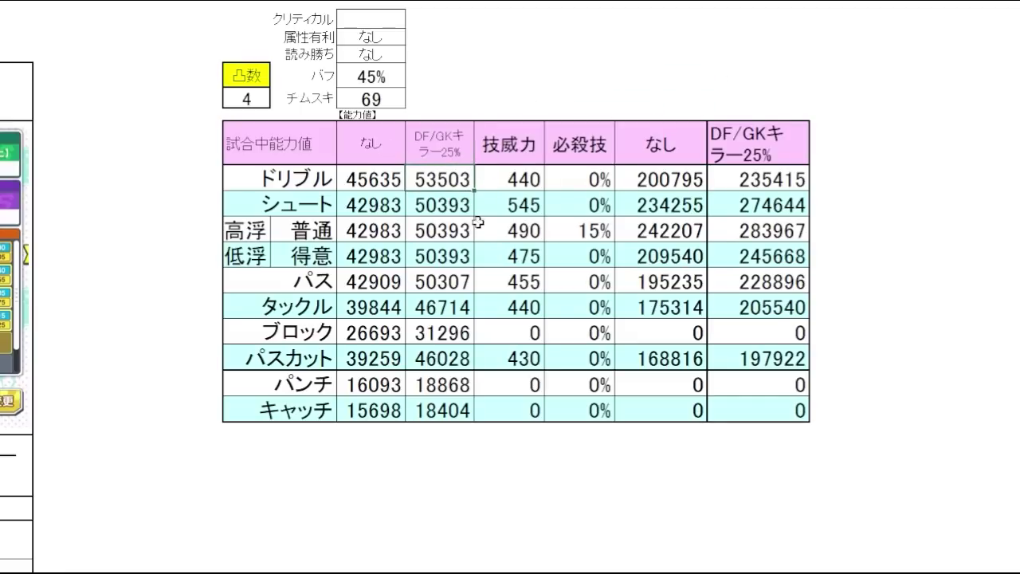
{"action": "left_click", "coordinate": [453, 273]}
{"action": "left_click", "coordinate": [456, 307]}
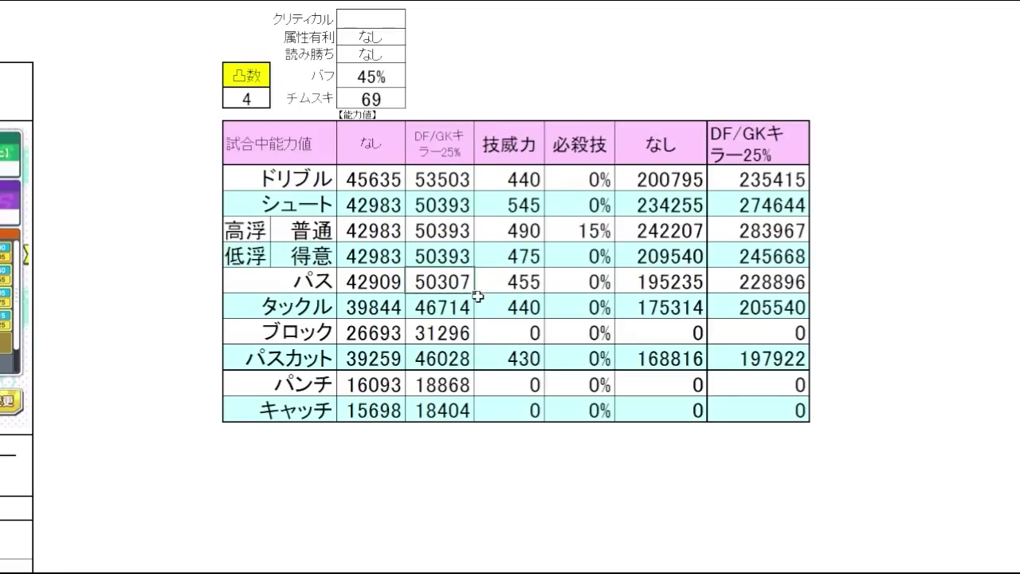
{"action": "left_click", "coordinate": [455, 358]}
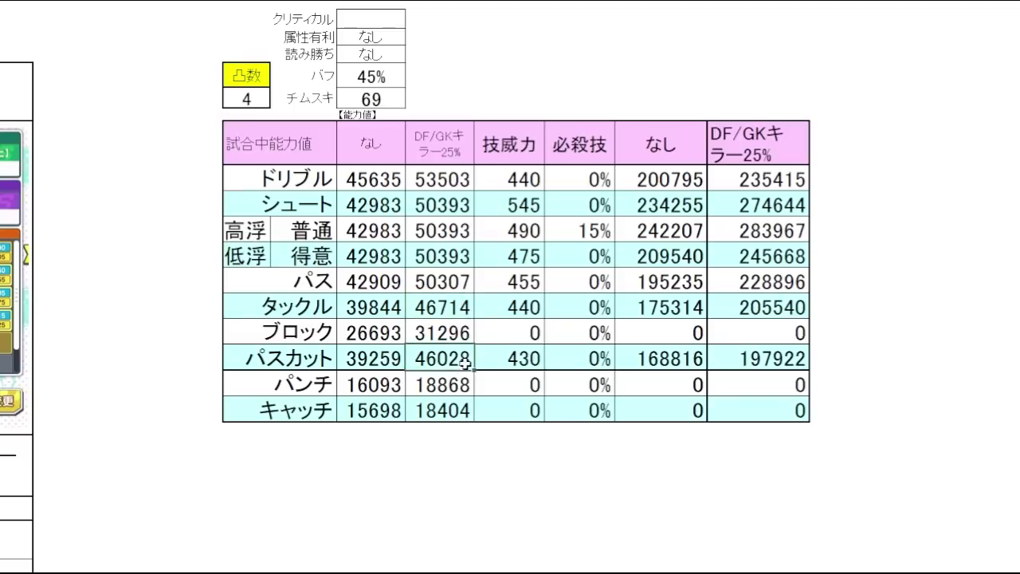
{"action": "left_click", "coordinate": [877, 177]}
{"action": "left_click", "coordinate": [798, 59]}
{"action": "left_click", "coordinate": [861, 171]}
{"action": "left_click", "coordinate": [764, 72]}
{"action": "left_click", "coordinate": [656, 71]}
{"action": "left_click", "coordinate": [742, 84]}
{"action": "left_click", "coordinate": [651, 80]}
{"action": "left_click", "coordinate": [528, 80]}
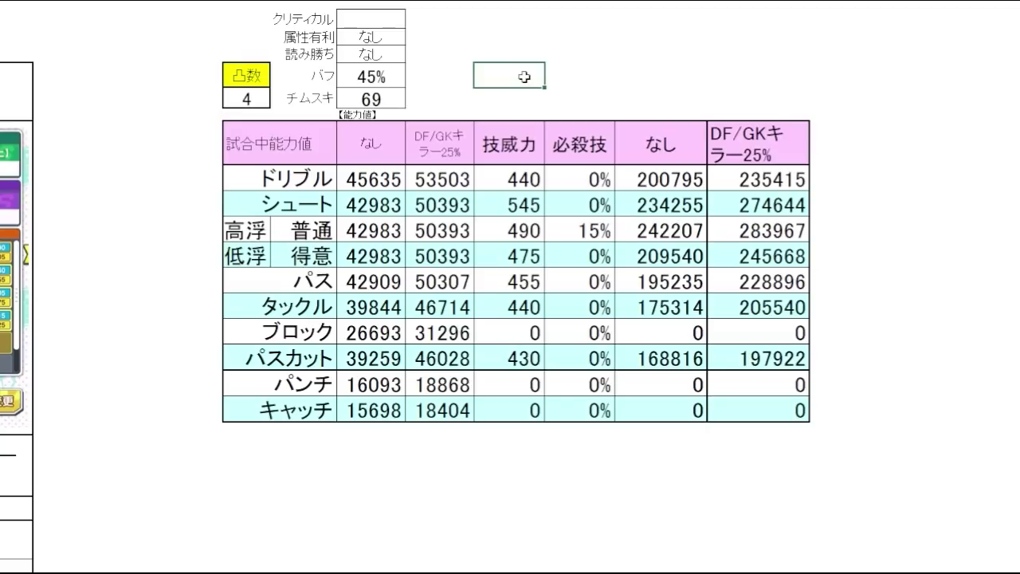
{"action": "left_click", "coordinate": [571, 83]}
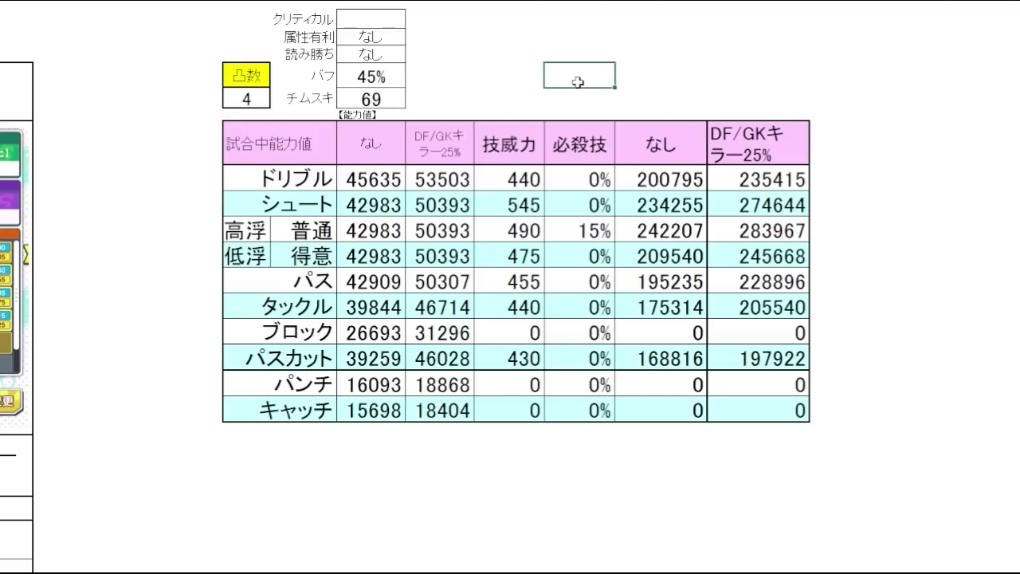
{"action": "left_click", "coordinate": [691, 88]}
{"action": "left_click", "coordinate": [751, 96]}
{"action": "left_click", "coordinate": [861, 101]}
{"action": "left_click", "coordinate": [630, 97]}
{"action": "left_click", "coordinate": [581, 95]}
Check the シュート row's 技威力 and the DF/GKキラー25% special-move power of the シュート and 高浮 rows at 凸数 4.
{"action": "left_click", "coordinate": [539, 205]}
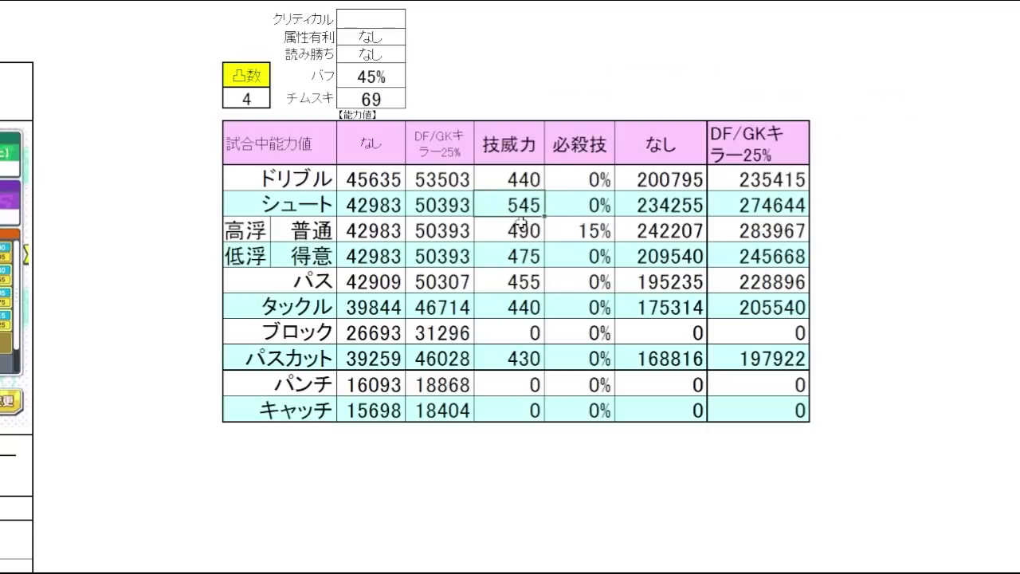
{"action": "left_click", "coordinate": [761, 209]}
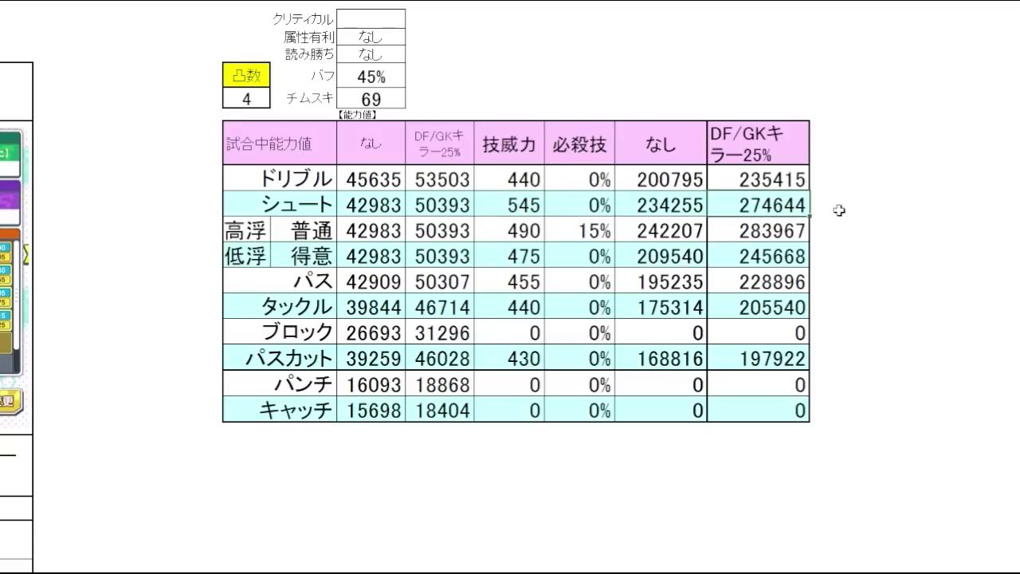
{"action": "left_click", "coordinate": [842, 209]}
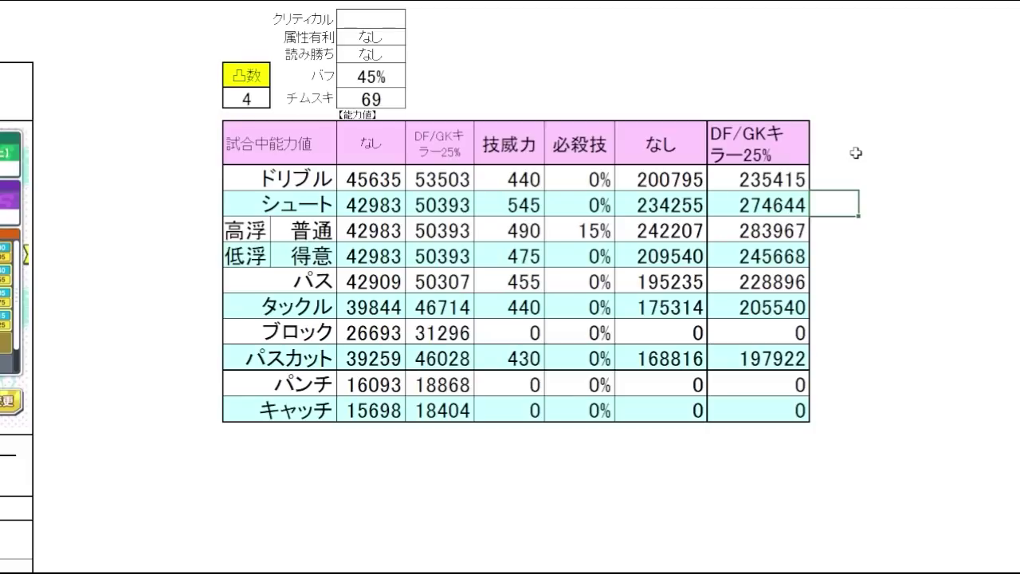
{"action": "key", "text": "Down"}
{"action": "key", "text": "Left"}
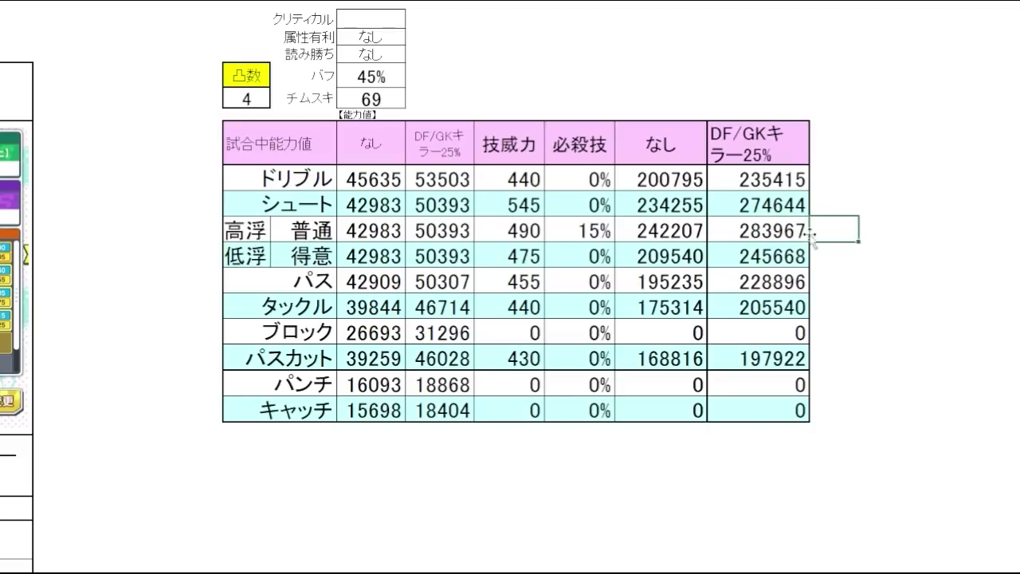
Show the 技威力合算値比較 sheet that ranks the cards by ドリブル, パス, タックル and パスカット totals.
{"action": "left_click", "coordinate": [867, 232]}
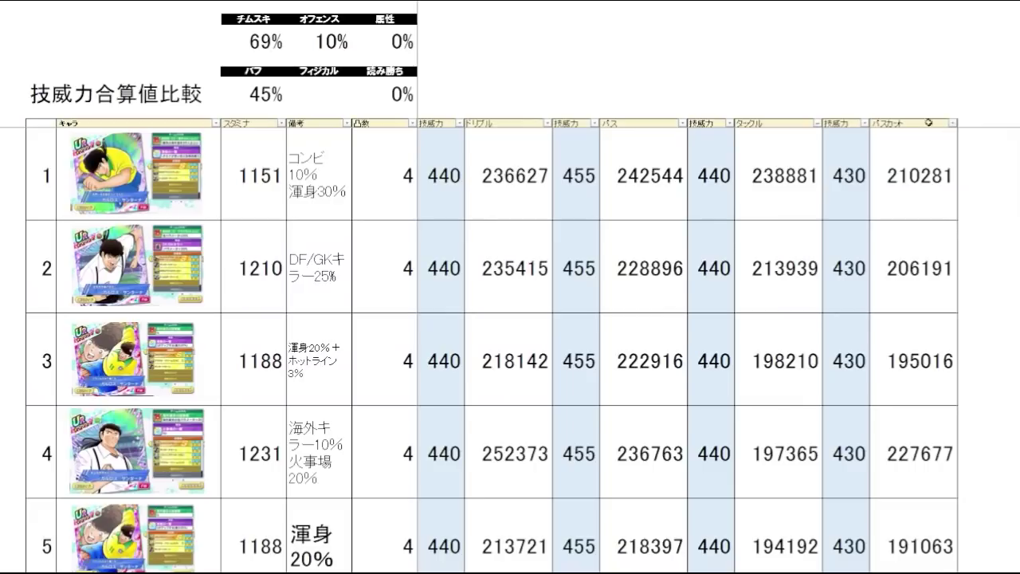
{"action": "left_click", "coordinate": [665, 63]}
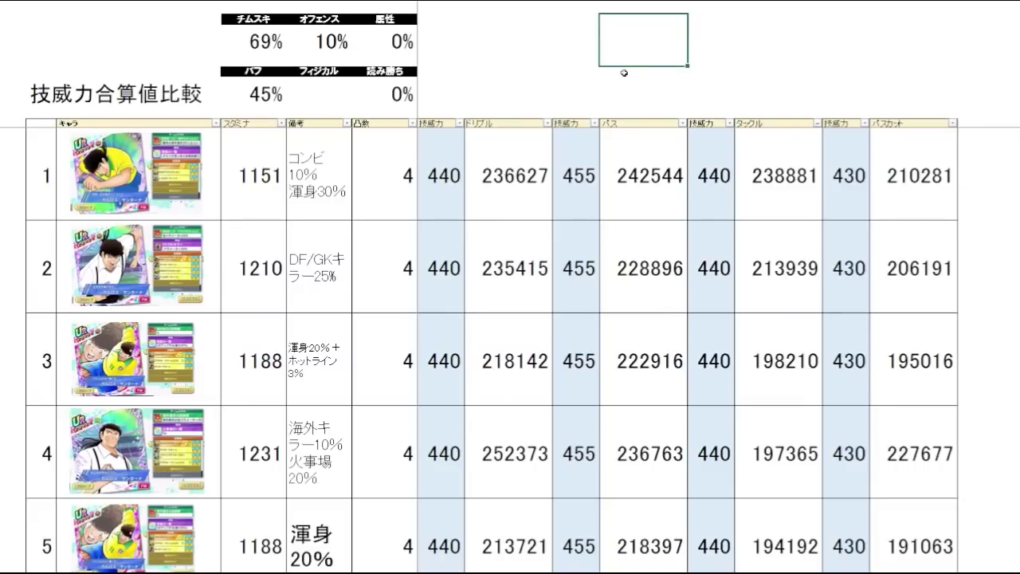
{"action": "left_click", "coordinate": [518, 92]}
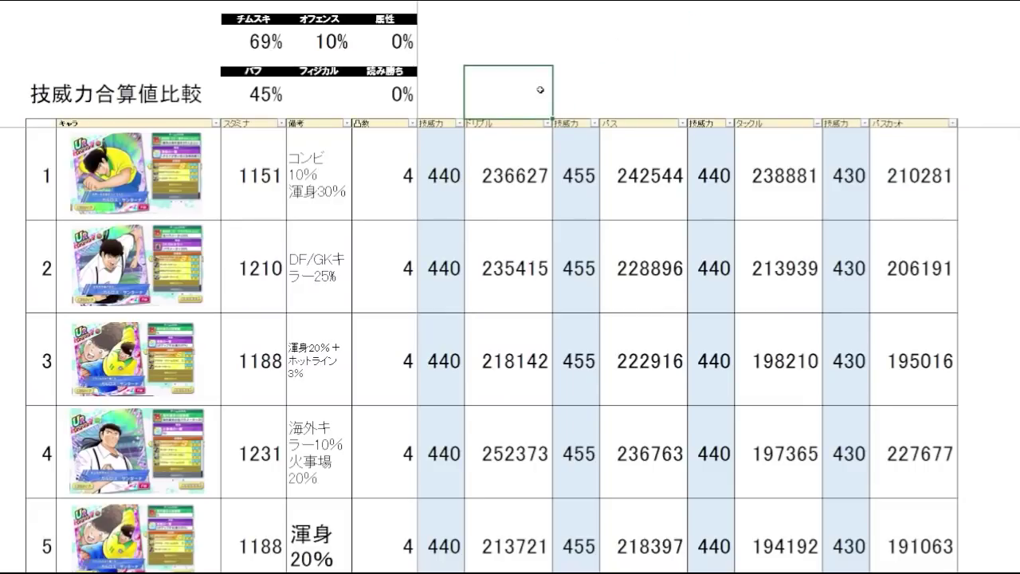
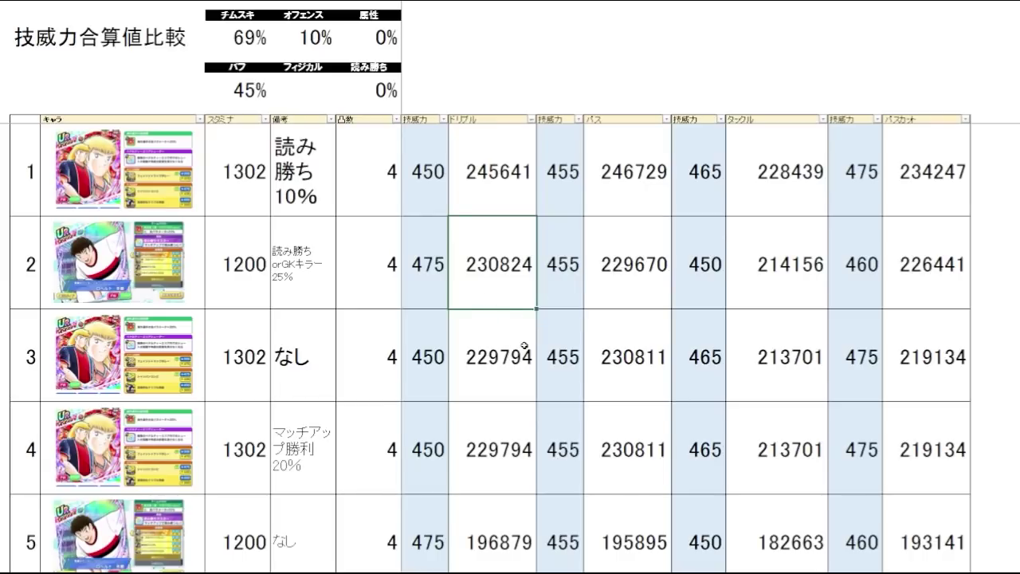
Compare the ドリブル totals of the 読み勝ちorGKキラー25% card and the なし card ranked directly below it.
{"action": "left_click_drag", "start_coordinate": [519, 394], "coordinate": [311, 385]}
{"action": "left_click", "coordinate": [486, 370]}
{"action": "left_click_drag", "start_coordinate": [504, 273], "coordinate": [524, 329]}
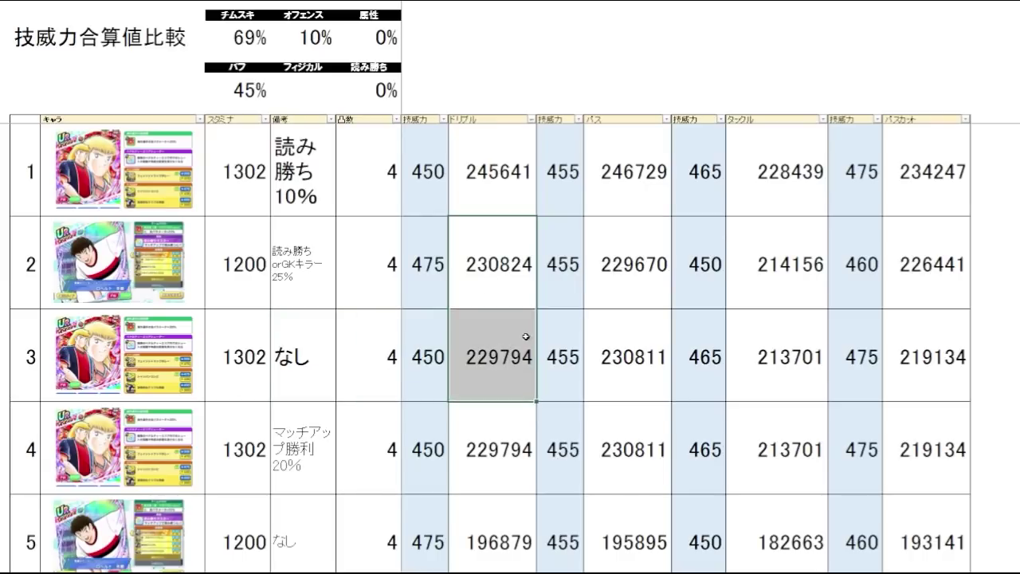
{"action": "left_click_drag", "start_coordinate": [483, 276], "coordinate": [494, 324]}
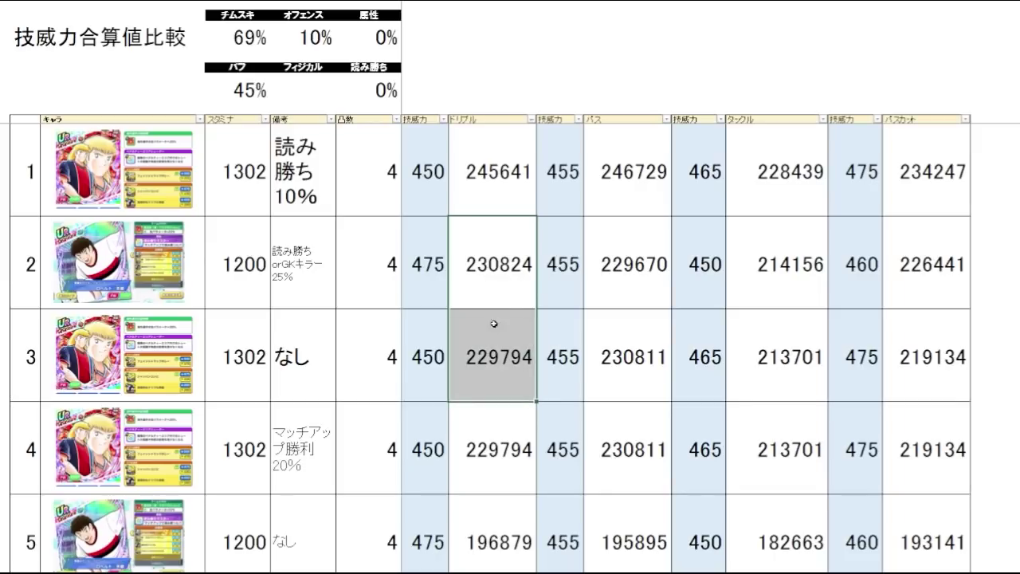
{"action": "left_click", "coordinate": [989, 284]}
{"action": "left_click", "coordinate": [645, 295]}
{"action": "left_click_drag", "start_coordinate": [494, 275], "coordinate": [505, 366]}
{"action": "left_click_drag", "start_coordinate": [635, 289], "coordinate": [642, 326]}
{"action": "left_click", "coordinate": [1000, 285]}
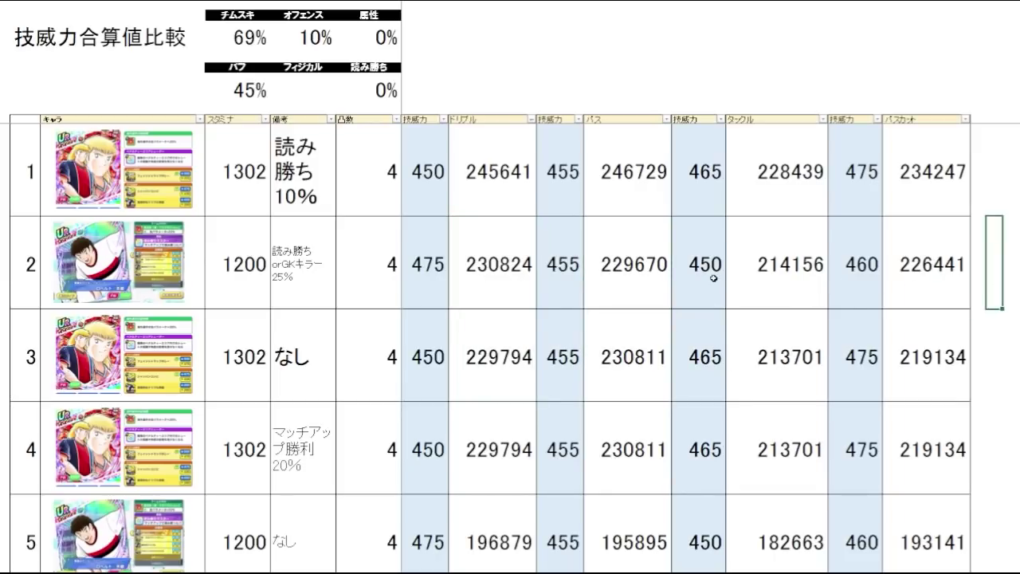
Rank the cards by パス total and compare the second-ranked なし card with the 読み勝ちorGKキラー25% card.
{"action": "left_click", "coordinate": [656, 275]}
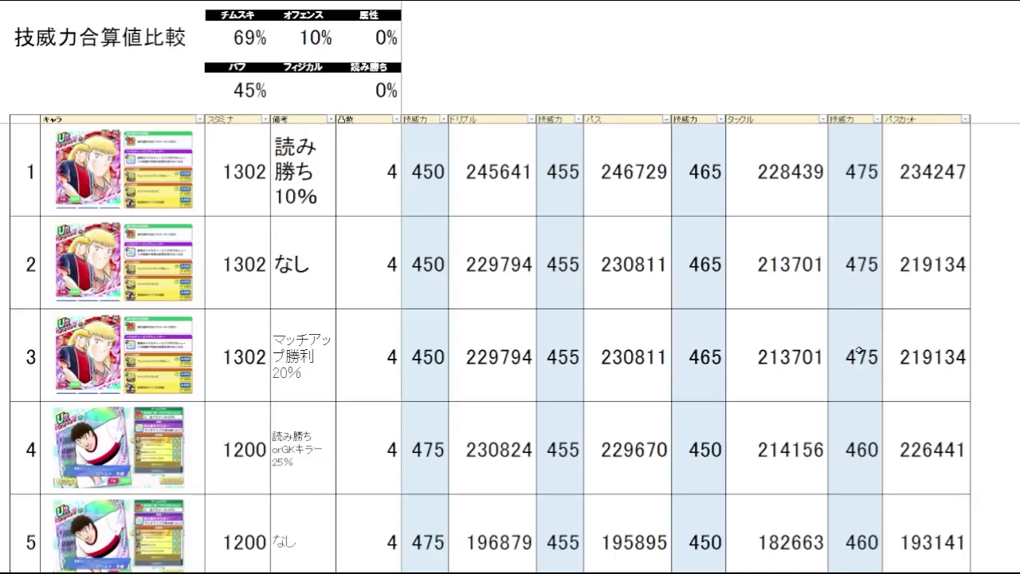
{"action": "left_click", "coordinate": [656, 284]}
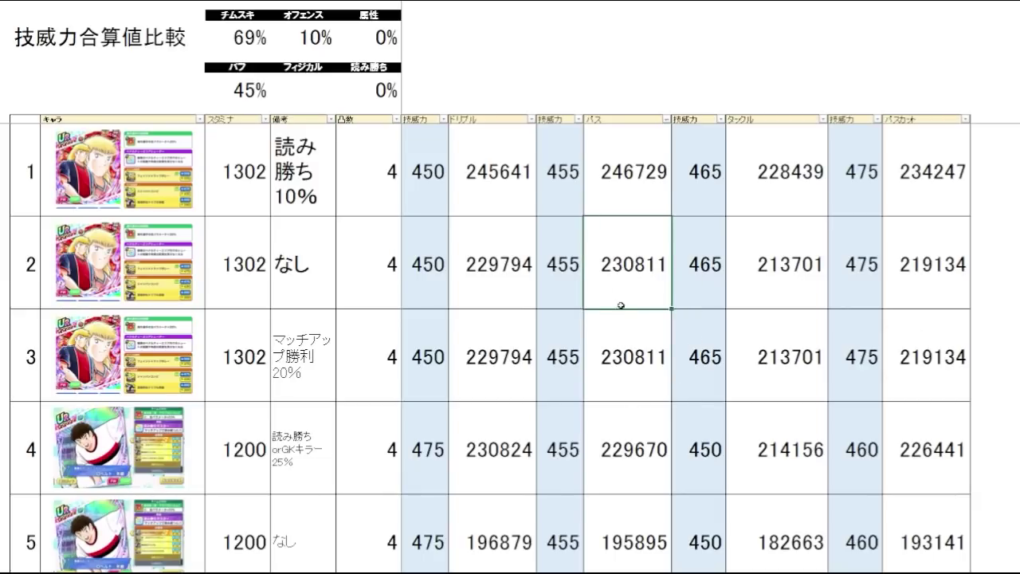
{"action": "left_click", "coordinate": [630, 456]}
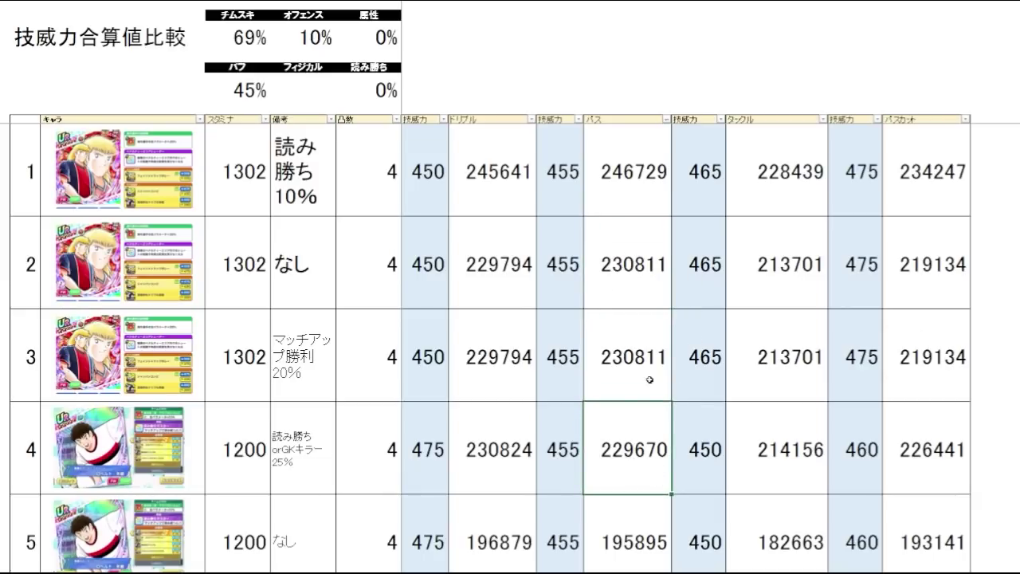
{"action": "left_click", "coordinate": [642, 300]}
{"action": "left_click", "coordinate": [654, 410]}
{"action": "left_click", "coordinate": [1011, 336]}
{"action": "left_click", "coordinate": [637, 288]}
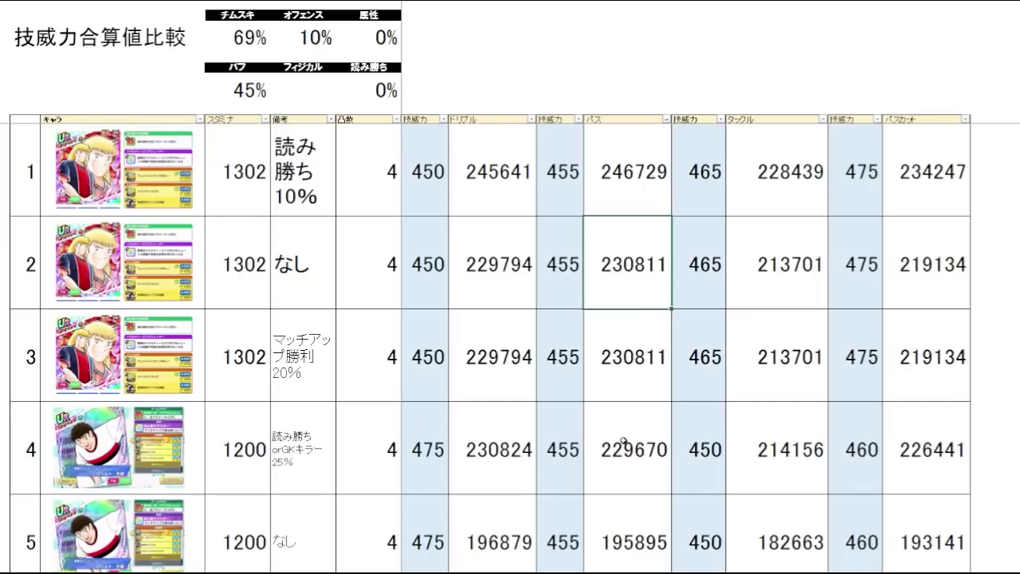
{"action": "left_click", "coordinate": [626, 461]}
{"action": "left_click", "coordinate": [638, 291]}
Rank the cards by タックル total and compare the 読み勝ちorGKキラー25% card with the 読み勝ち10% card above it.
{"action": "left_click", "coordinate": [759, 263]}
{"action": "left_click", "coordinate": [781, 200]}
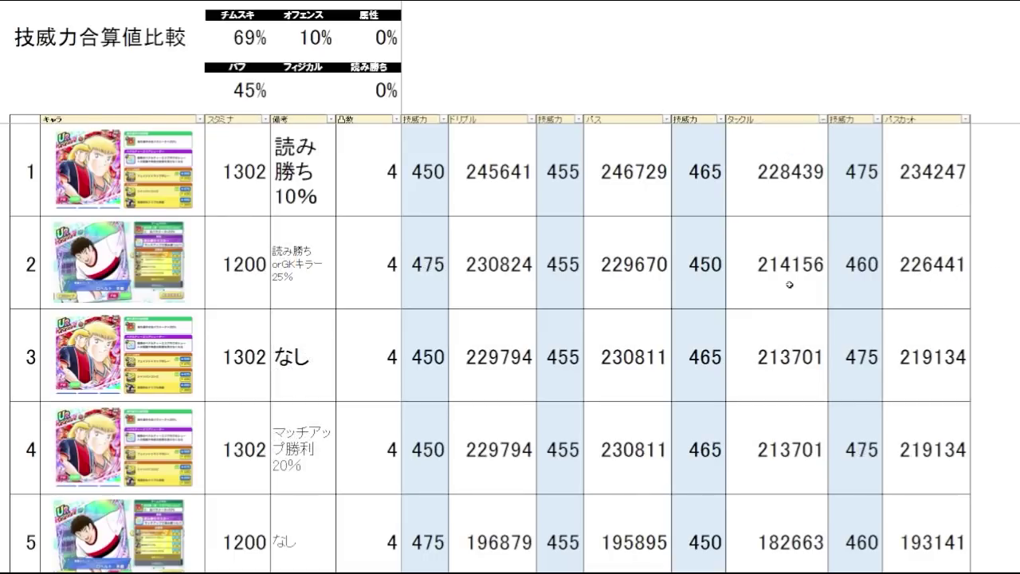
{"action": "left_click_drag", "start_coordinate": [789, 284], "coordinate": [784, 194]}
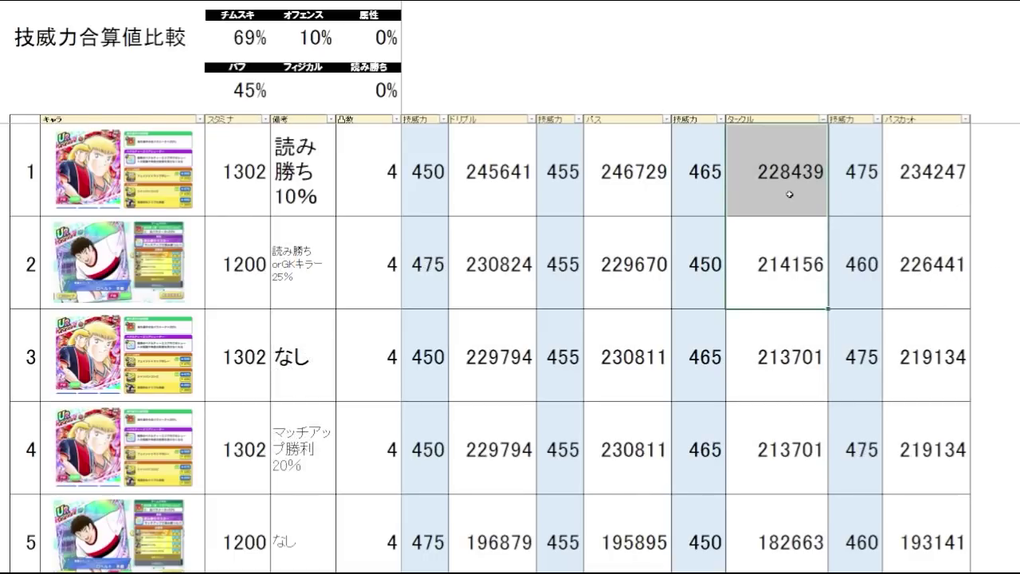
{"action": "left_click_drag", "start_coordinate": [787, 239], "coordinate": [792, 189]}
{"action": "left_click", "coordinate": [1017, 276]}
Examine the パスカット total of the 読み勝ちorGKキラー25% card against the なし card below it.
{"action": "left_click_drag", "start_coordinate": [940, 275], "coordinate": [308, 360]}
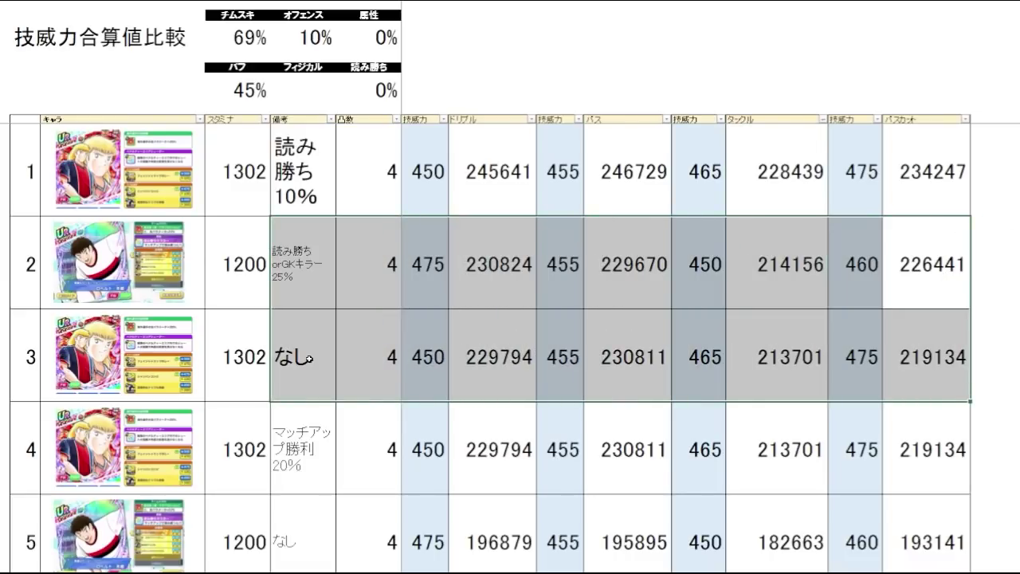
{"action": "left_click", "coordinate": [19, 271]}
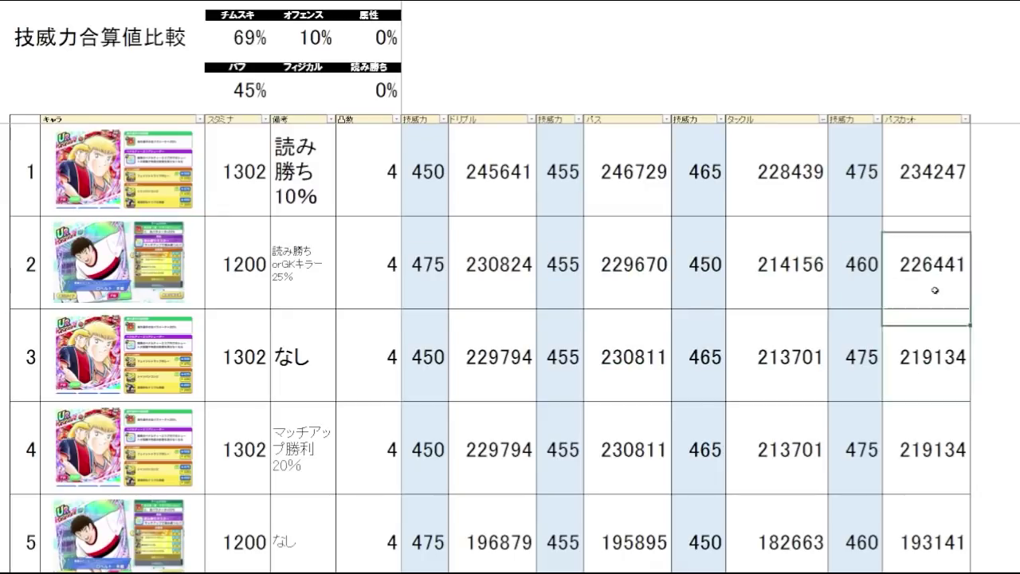
{"action": "left_click_drag", "start_coordinate": [906, 292], "coordinate": [498, 347]}
Show the シュート合算 comparison sheet and examine the totals of the 火事場25% and コンビ20% 均衡7% cards.
{"action": "left_click", "coordinate": [1013, 264]}
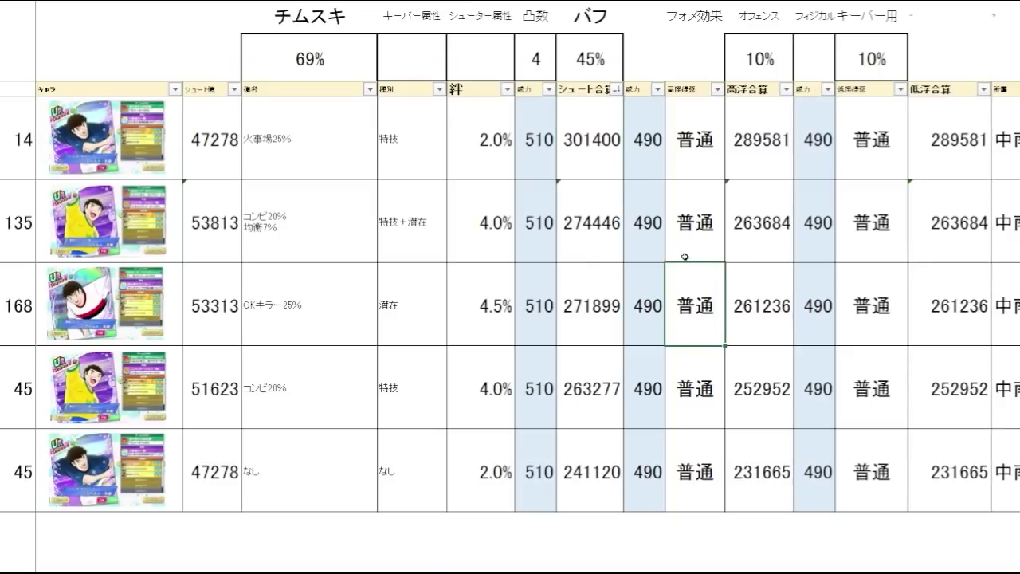
{"action": "left_click", "coordinate": [568, 132]}
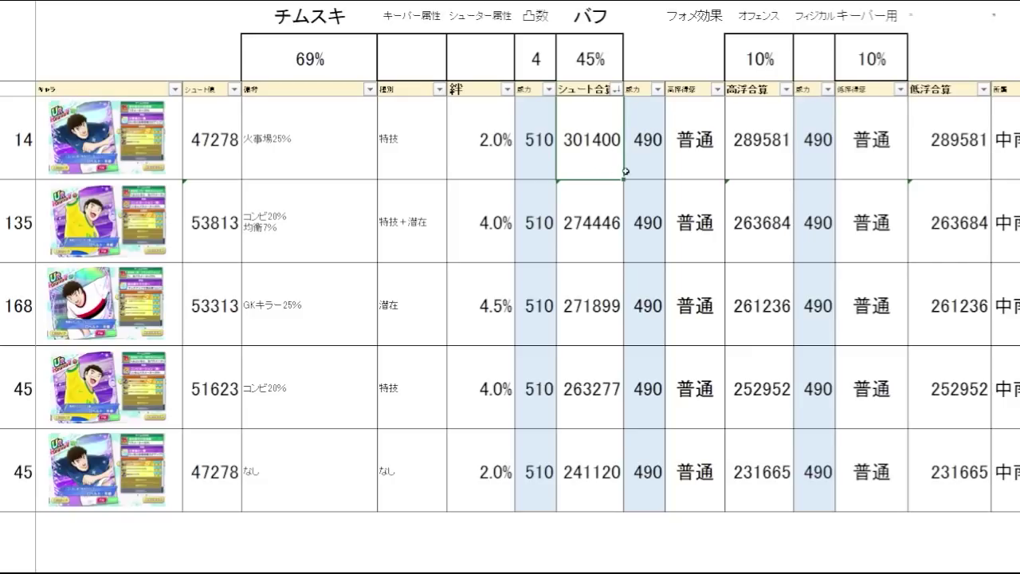
{"action": "left_click", "coordinate": [605, 246]}
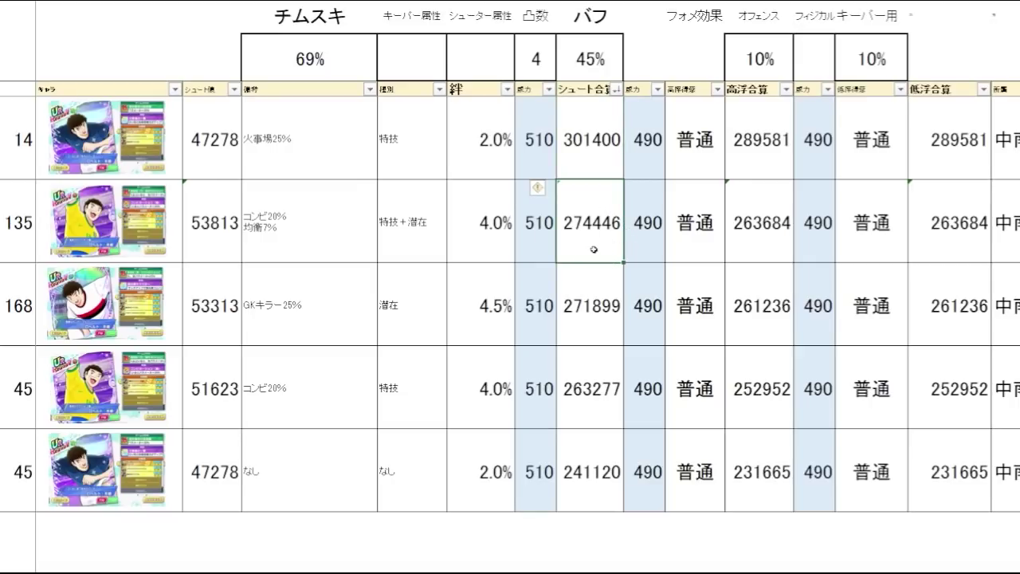
{"action": "left_click_drag", "start_coordinate": [594, 250], "coordinate": [96, 239]}
{"action": "left_click", "coordinate": [383, 248]}
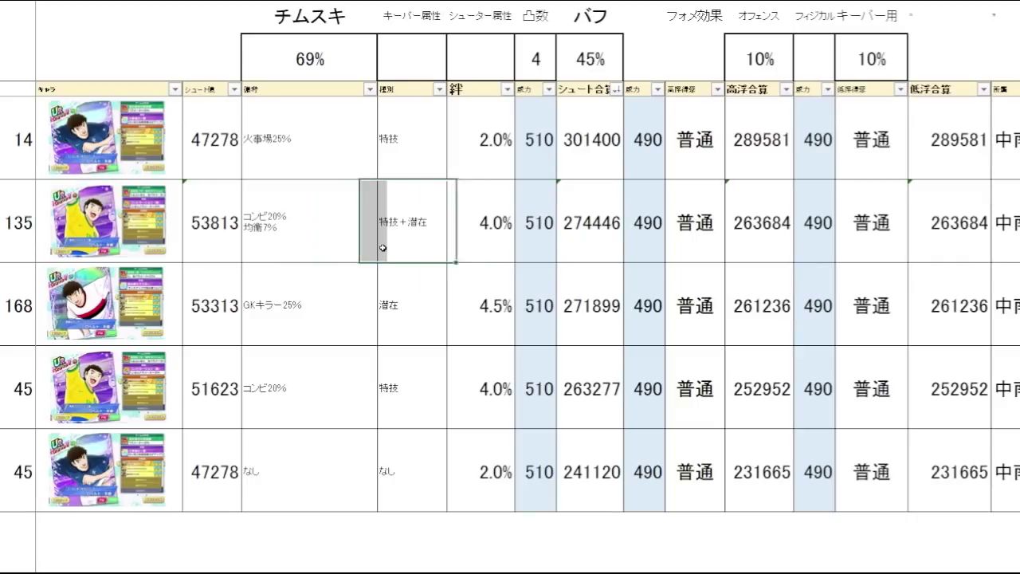
{"action": "left_click", "coordinate": [605, 246]}
Compare the シュート合算 total and 備考 condition of the GKキラー25% card with the 火事場25% card in the first row.
{"action": "left_click", "coordinate": [608, 324]}
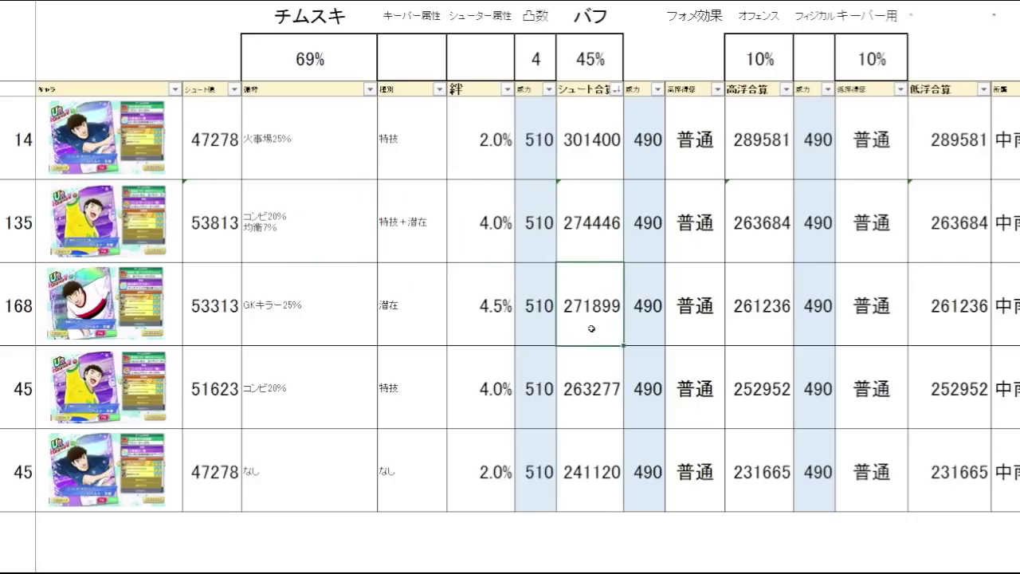
{"action": "left_click_drag", "start_coordinate": [591, 328], "coordinate": [273, 318]}
{"action": "left_click", "coordinate": [285, 305]}
{"action": "left_click", "coordinate": [594, 315]}
{"action": "left_click", "coordinate": [599, 161]}
{"action": "left_click", "coordinate": [601, 320]}
{"action": "left_click", "coordinate": [598, 159]}
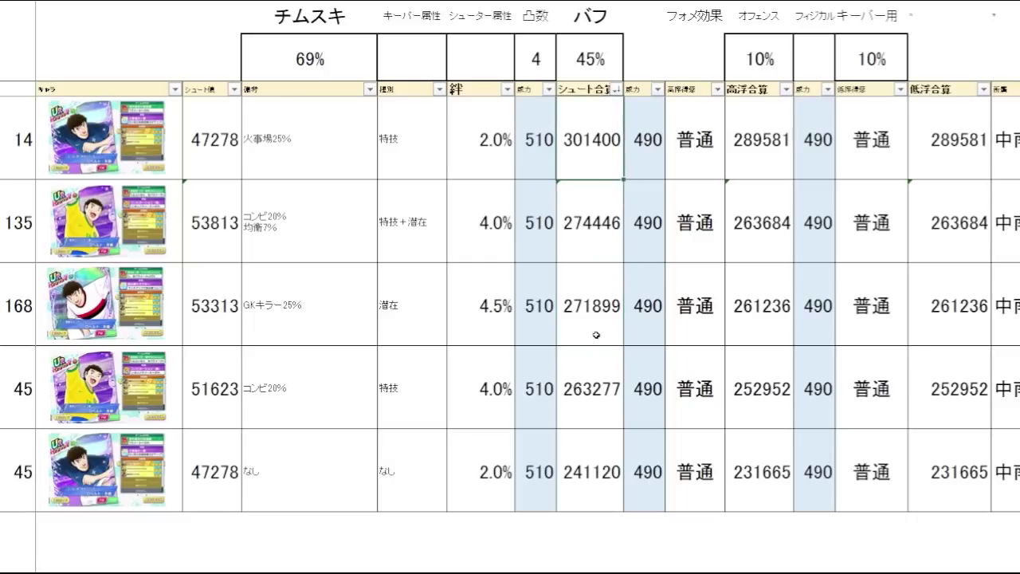
{"action": "left_click", "coordinate": [596, 336]}
{"action": "left_click", "coordinate": [598, 159]}
{"action": "left_click_drag", "start_coordinate": [591, 341], "coordinate": [146, 332]}
{"action": "left_click", "coordinate": [341, 322]}
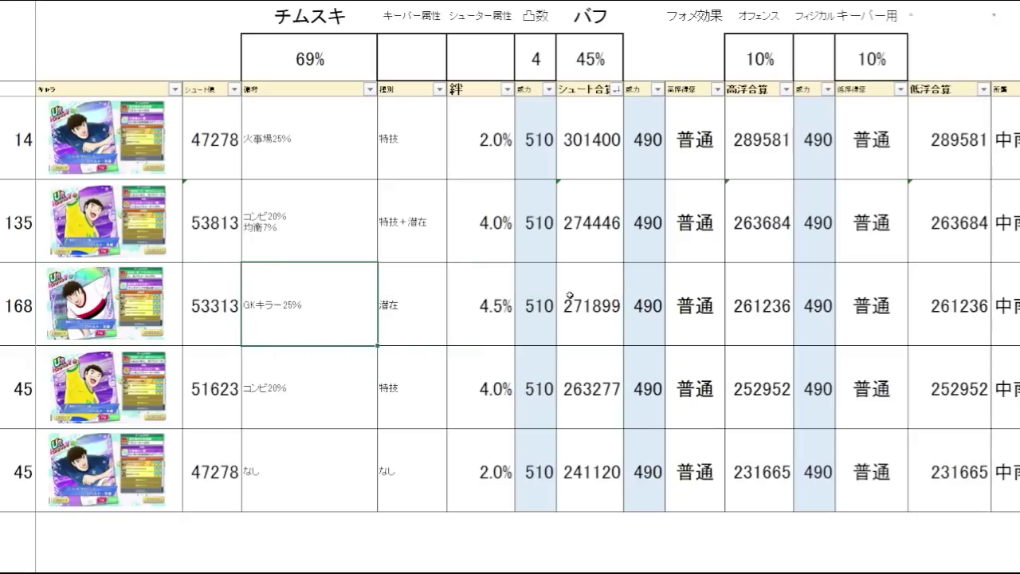
Set キーパー属性 to 力 and check the GKキラー25% card's シュート合算 total.
{"action": "left_click", "coordinate": [571, 306]}
{"action": "left_click", "coordinate": [644, 307]}
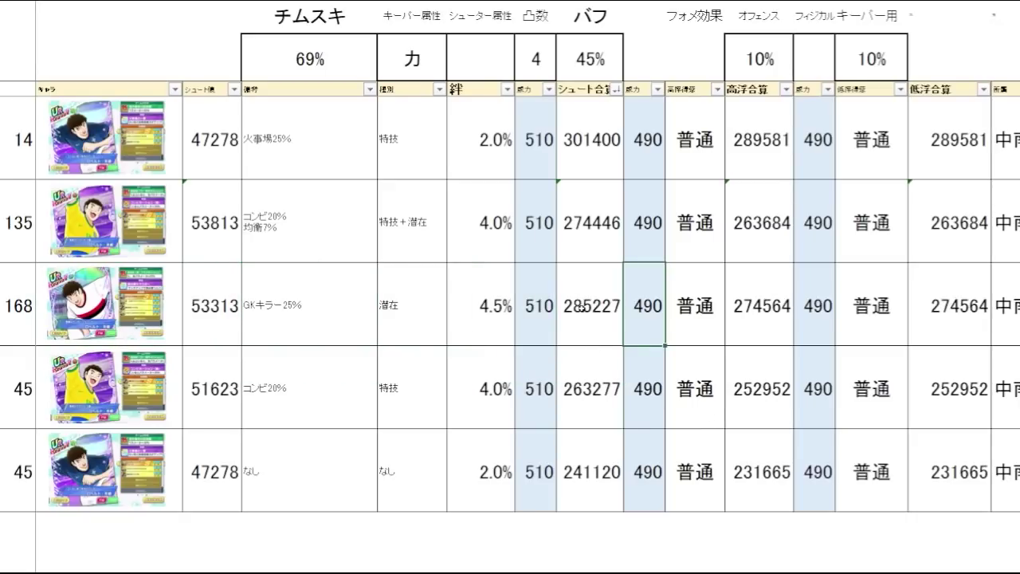
{"action": "left_click_drag", "start_coordinate": [582, 308], "coordinate": [179, 314]}
{"action": "left_click", "coordinate": [286, 320]}
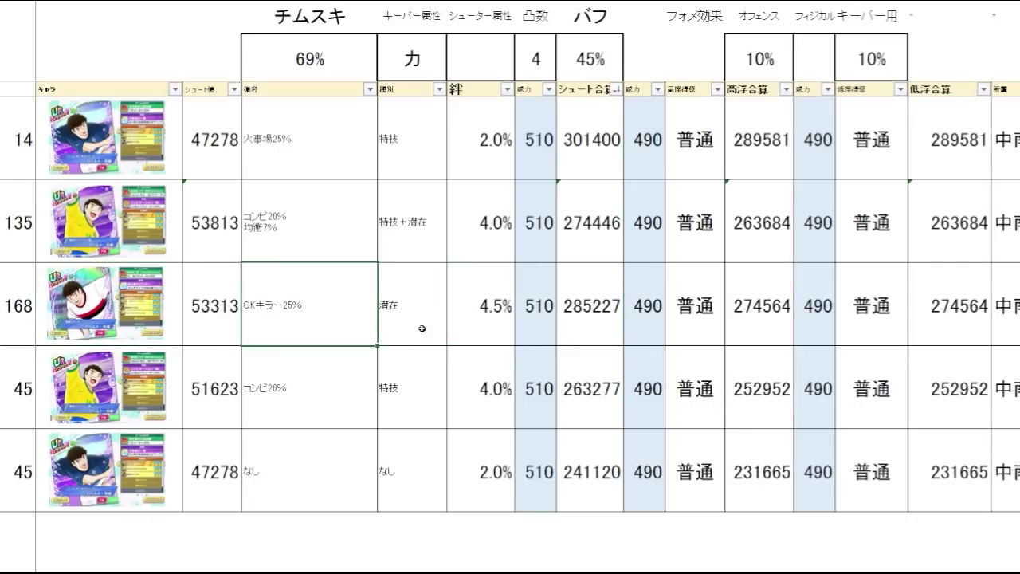
{"action": "left_click", "coordinate": [601, 322]}
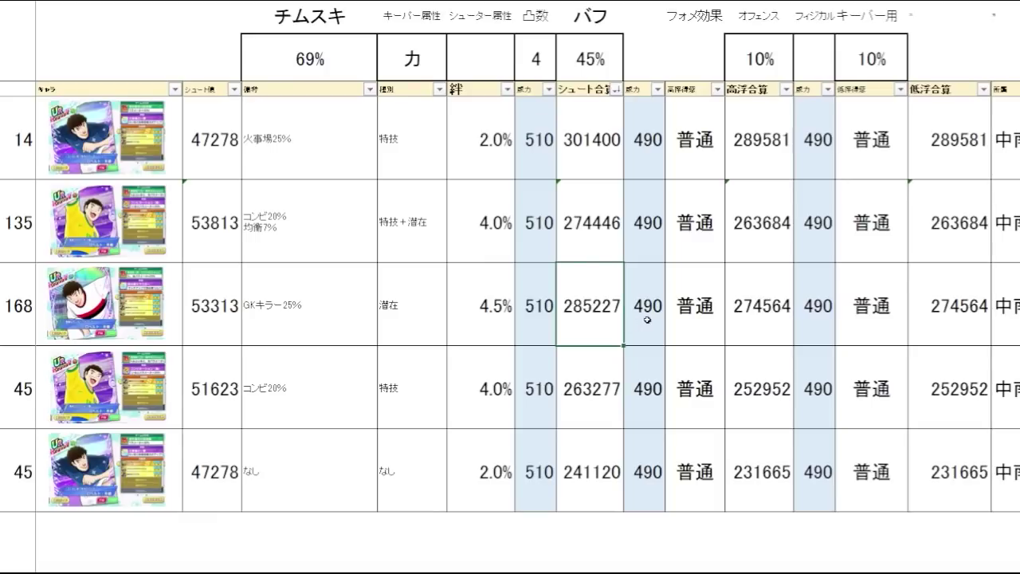
Examine the シュート合算 and 高浮合算 totals of the GKキラー25% card with キーパー属性 set to 力.
{"action": "left_click", "coordinate": [532, 329]}
{"action": "left_click", "coordinate": [607, 306]}
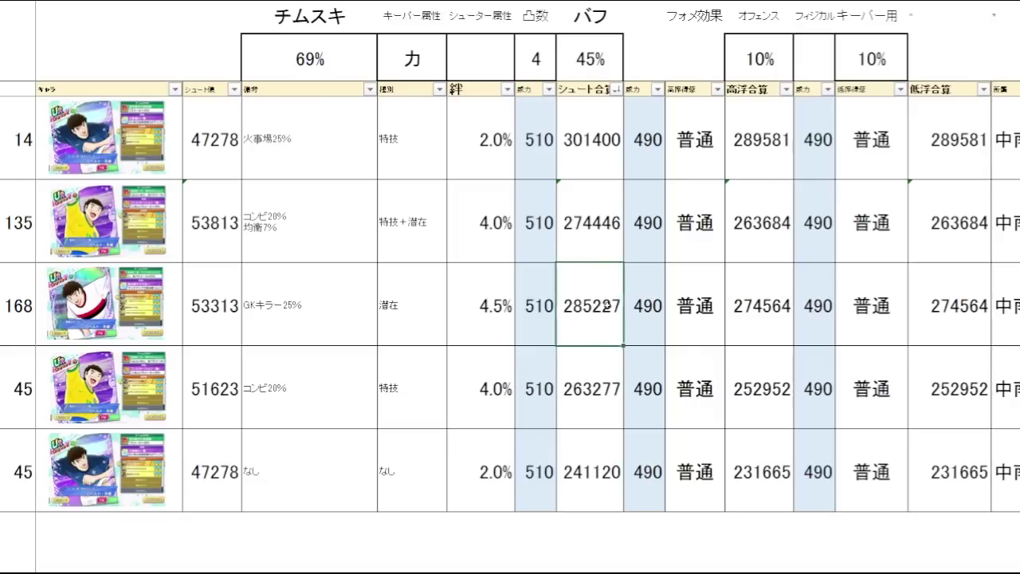
{"action": "left_click", "coordinate": [738, 295]}
{"action": "left_click", "coordinate": [656, 330]}
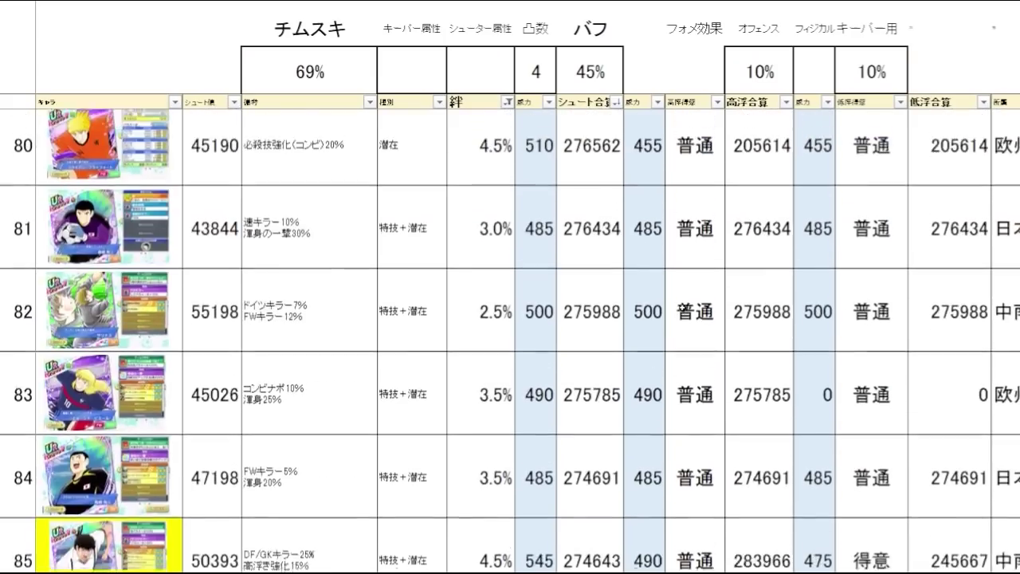
Look through the full シュート合算 ranking for the highlighted GKキラー25% card.
{"action": "scroll", "coordinate": [676, 308], "scroll_direction": "down", "scroll_amount": 2}
{"action": "scroll", "coordinate": [654, 303], "scroll_direction": "down", "scroll_amount": 5}
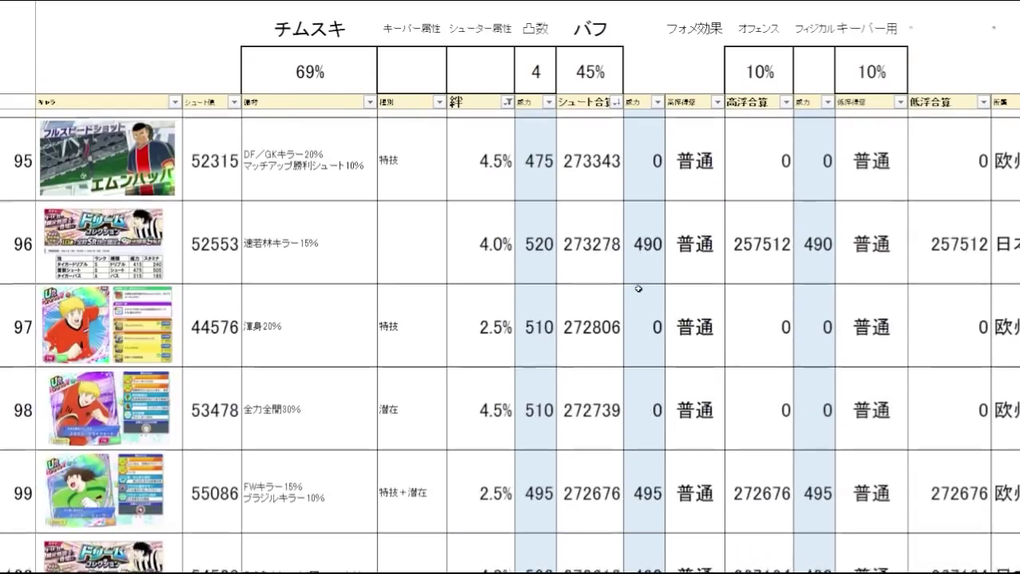
{"action": "left_click", "coordinate": [638, 289]}
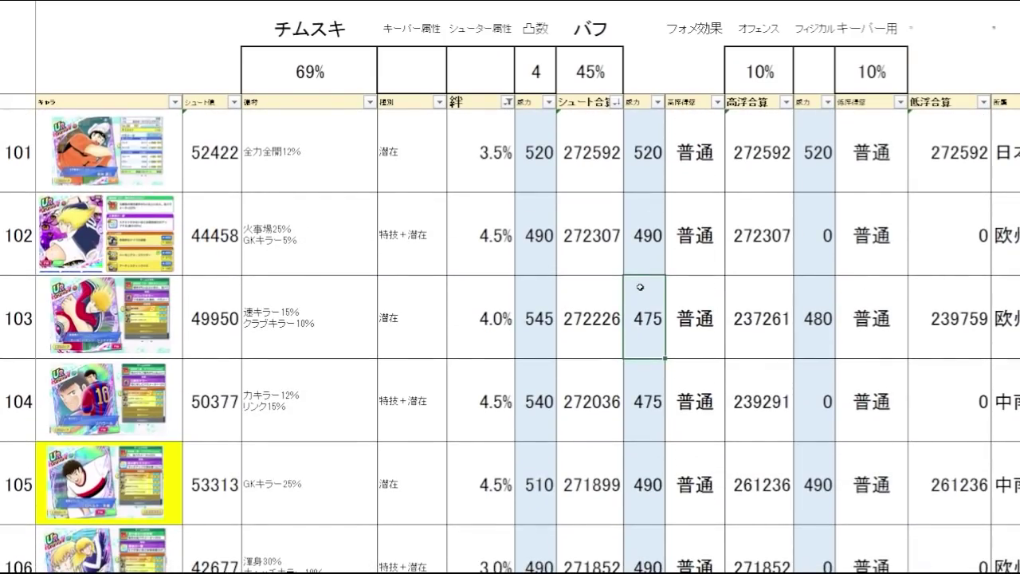
Examine the 備考 condition and シュート合算 total of the 渾身15% goalkeeper card near the head of the ranking.
{"action": "scroll", "coordinate": [640, 287], "scroll_direction": "up", "scroll_amount": 5}
{"action": "left_click_drag", "start_coordinate": [590, 399], "coordinate": [150, 409]}
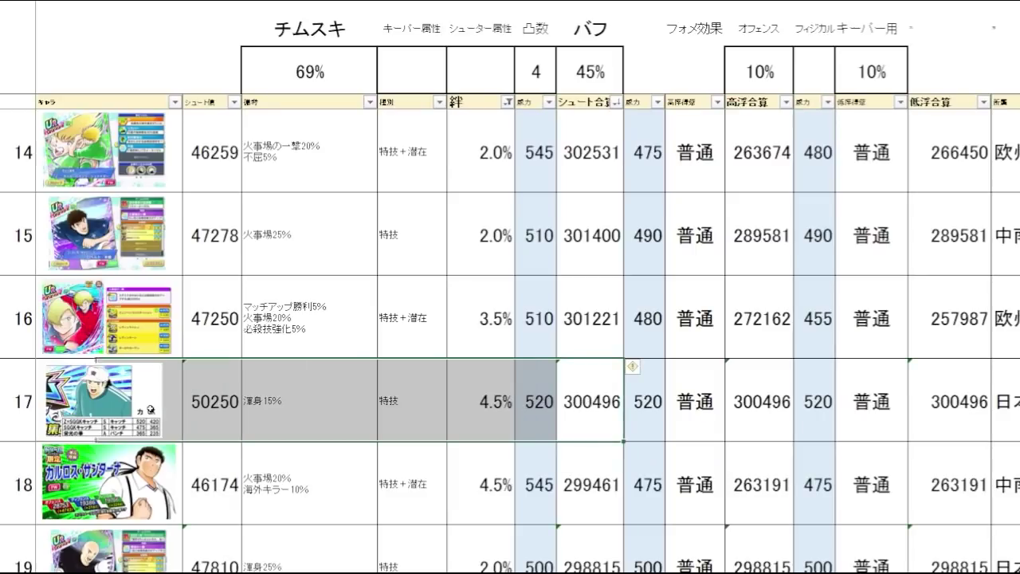
{"action": "left_click", "coordinate": [323, 420]}
{"action": "left_click", "coordinate": [601, 423]}
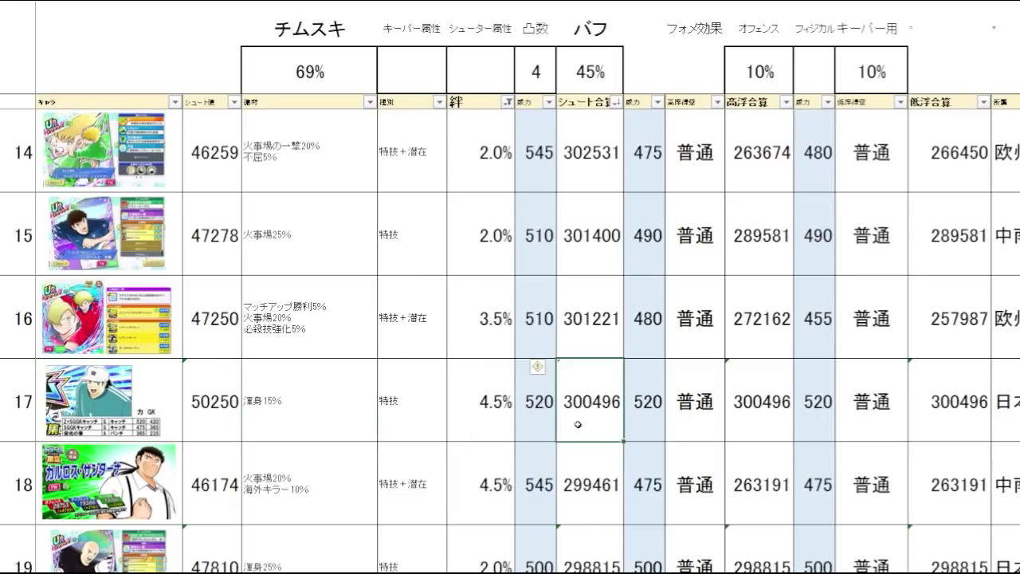
Examine the conditions and シュート合算 totals of the 渾身25% 特技 card and the 渾身20% ライジングサン選手キラー5% 潜在 card.
{"action": "scroll", "coordinate": [661, 392], "scroll_direction": "down", "scroll_amount": 1}
{"action": "left_click_drag", "start_coordinate": [594, 327], "coordinate": [283, 331]}
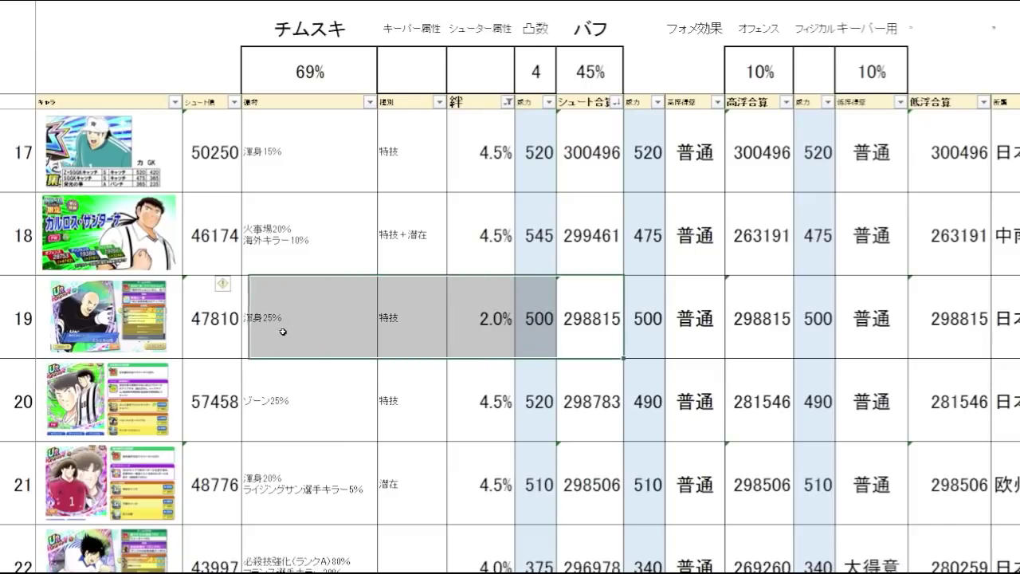
{"action": "left_click", "coordinate": [569, 343]}
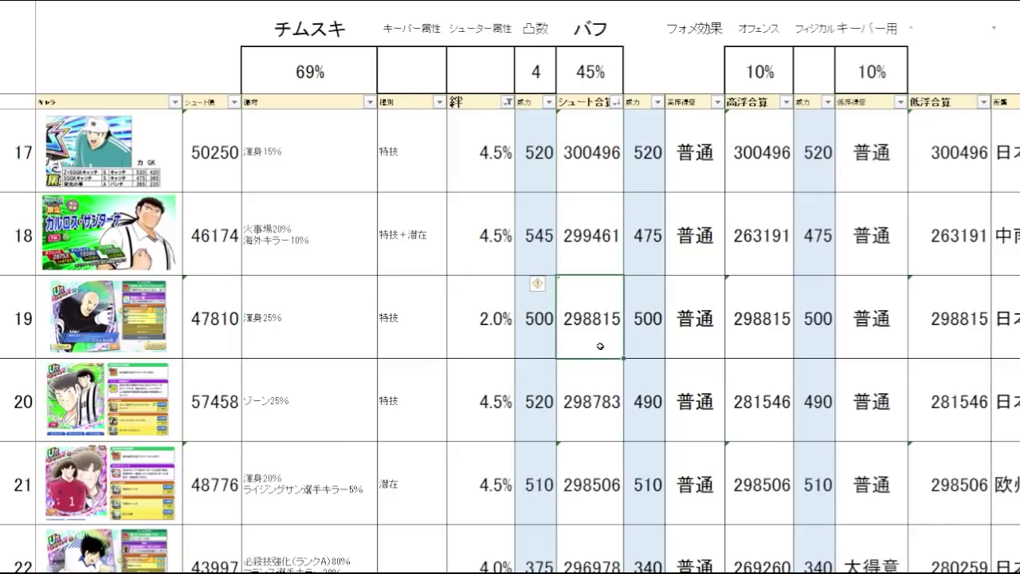
{"action": "left_click_drag", "start_coordinate": [588, 495], "coordinate": [246, 495]}
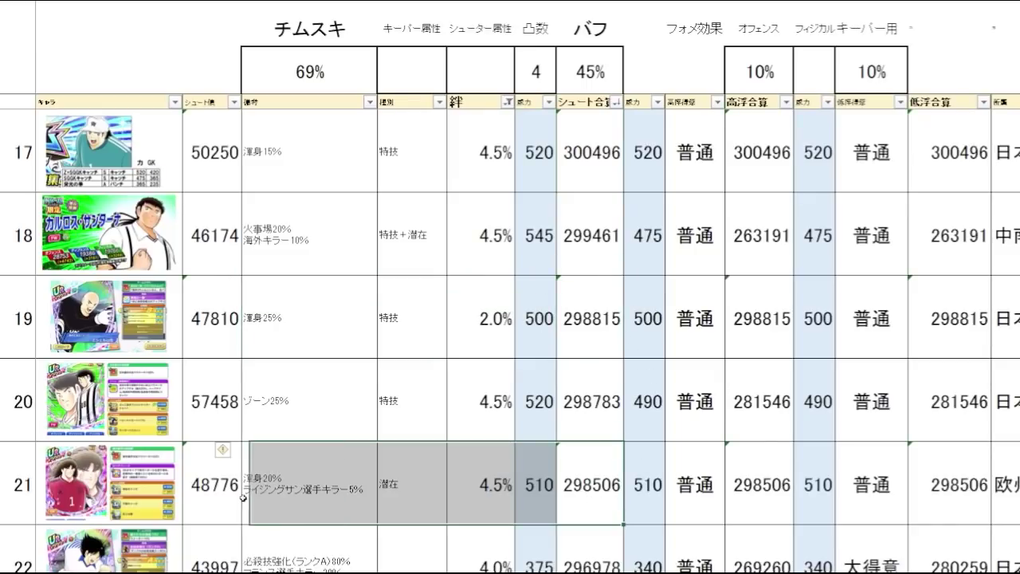
{"action": "left_click", "coordinate": [330, 504]}
{"action": "left_click", "coordinate": [559, 506]}
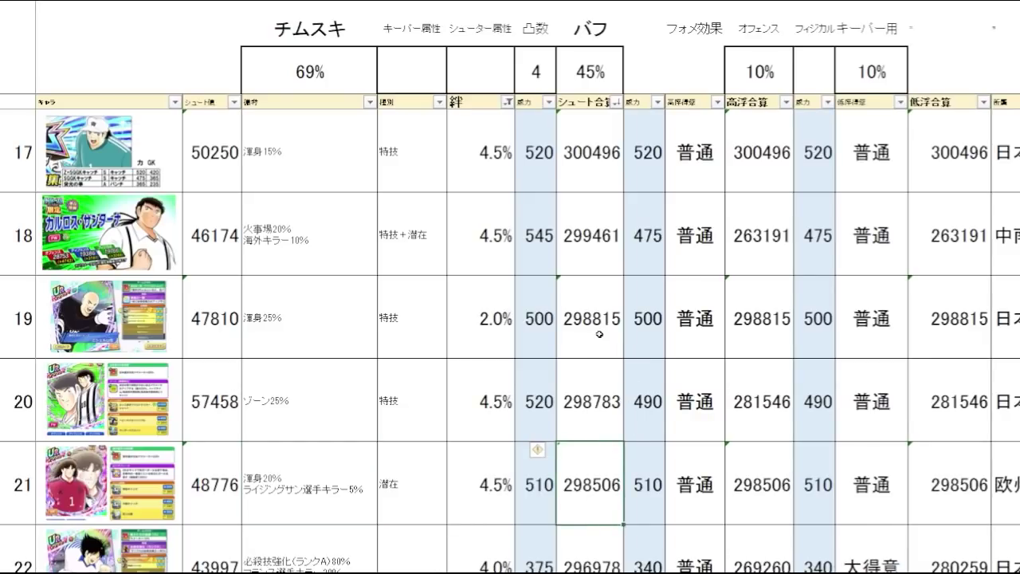
Recheck the 渾身15% goalkeeper card's シュート合算 and compare it with the higher-ranked cards above it.
{"action": "scroll", "coordinate": [599, 335], "scroll_direction": "up", "scroll_amount": 1}
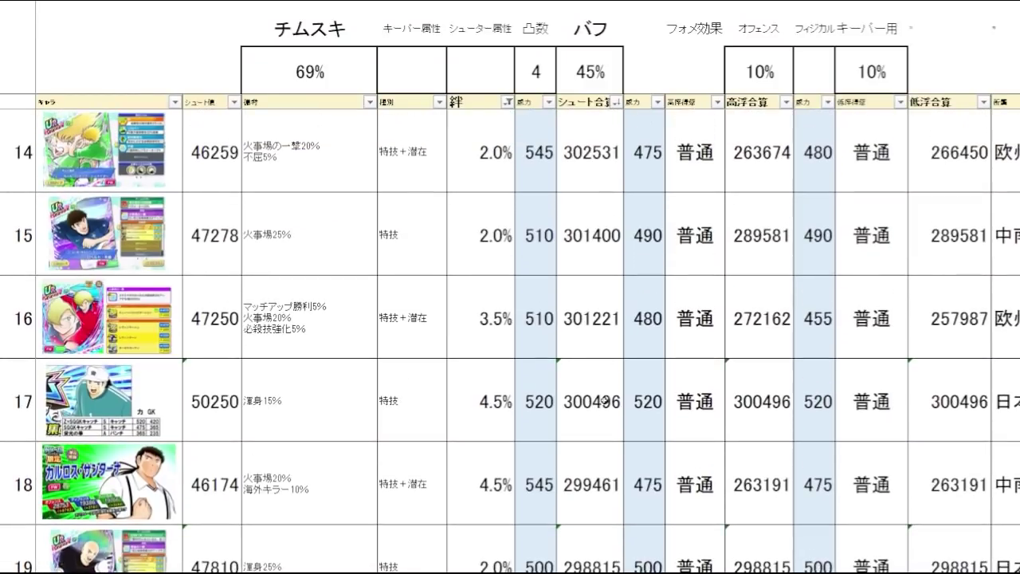
{"action": "left_click", "coordinate": [606, 368]}
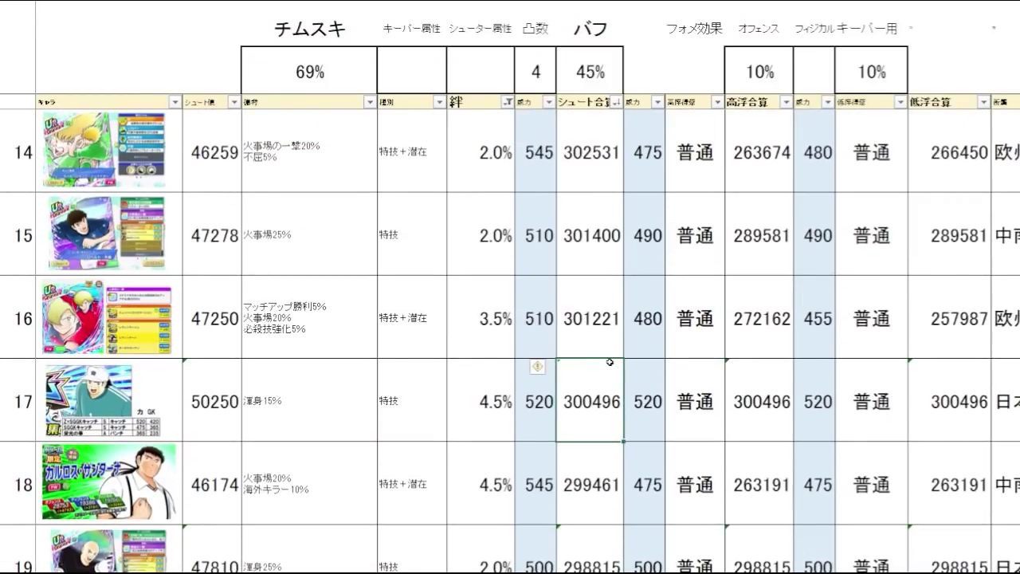
{"action": "scroll", "coordinate": [610, 363], "scroll_direction": "up", "scroll_amount": 2}
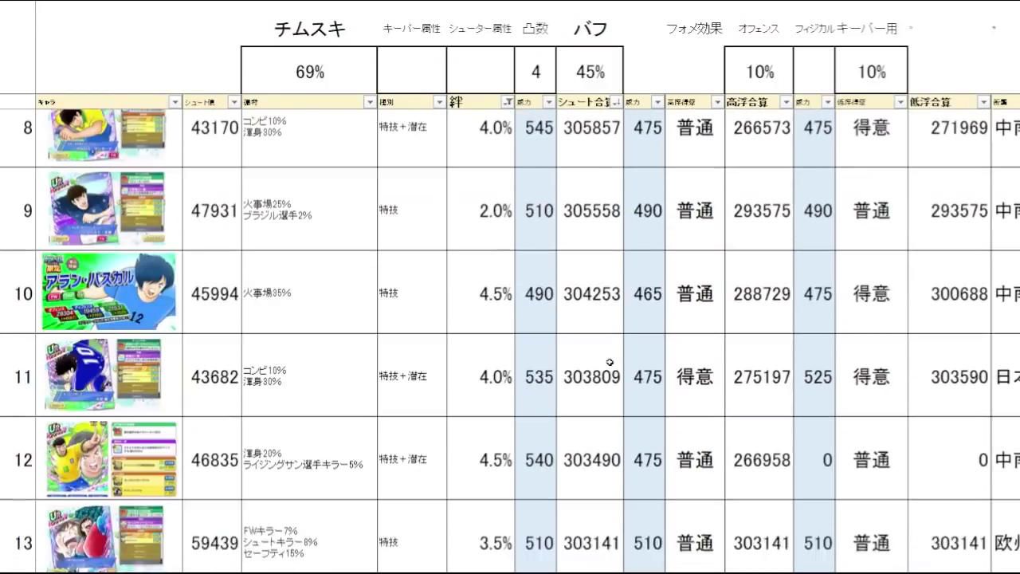
{"action": "scroll", "coordinate": [618, 361], "scroll_direction": "up", "scroll_amount": 1}
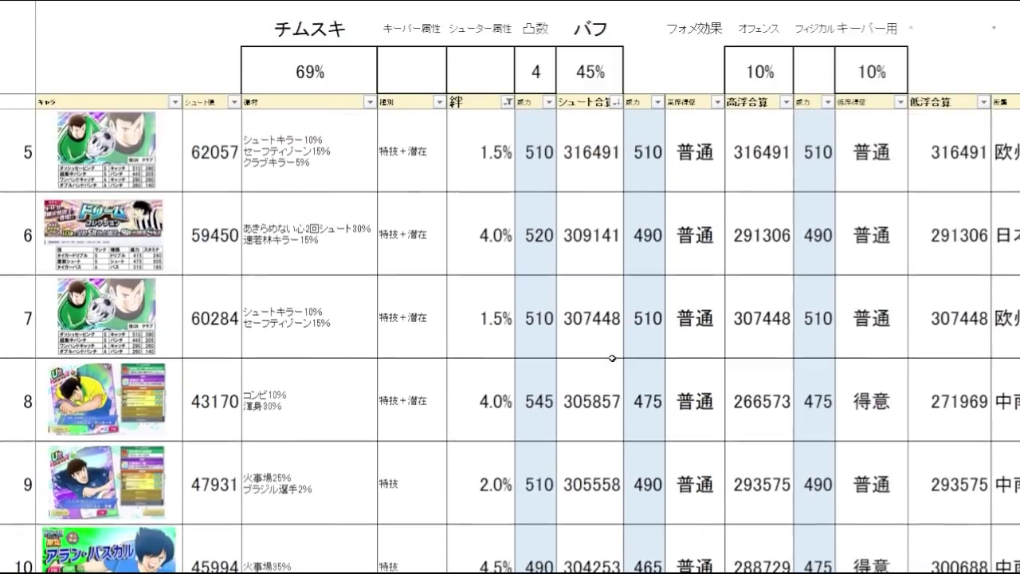
Examine the シュート合算 total and conditions of the クラブキラー5% 地上シュートキラー10% goalkeeper card.
{"action": "scroll", "coordinate": [611, 358], "scroll_direction": "down", "scroll_amount": 10}
{"action": "left_click_drag", "start_coordinate": [584, 347], "coordinate": [215, 334]}
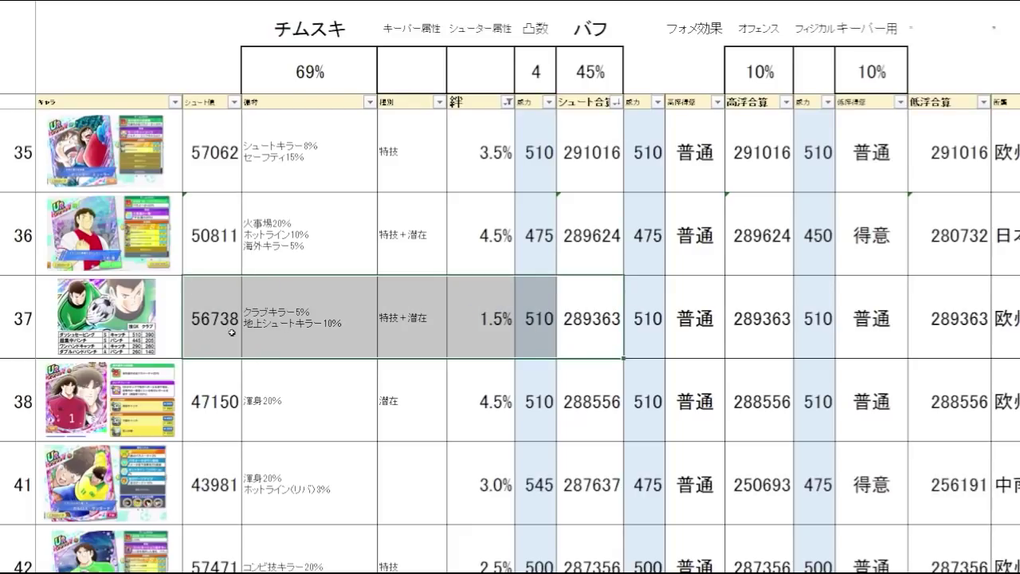
{"action": "left_click", "coordinate": [337, 337]}
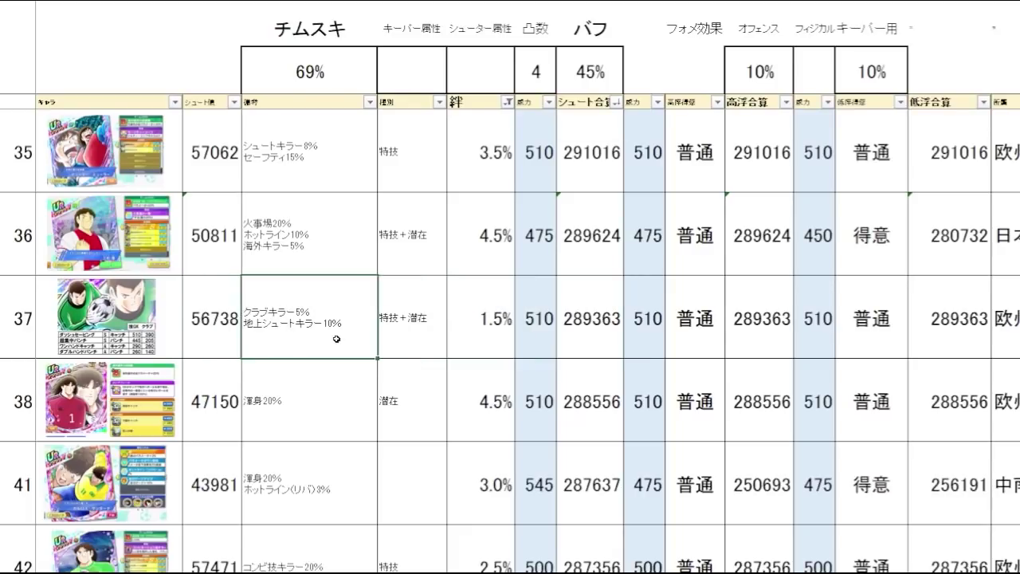
{"action": "left_click", "coordinate": [596, 346]}
Examine the same goalkeeper's シュート合算 totals with only 地上シュートキラー10% and with only クラブキラー5%.
{"action": "scroll", "coordinate": [638, 315], "scroll_direction": "down", "scroll_amount": 8}
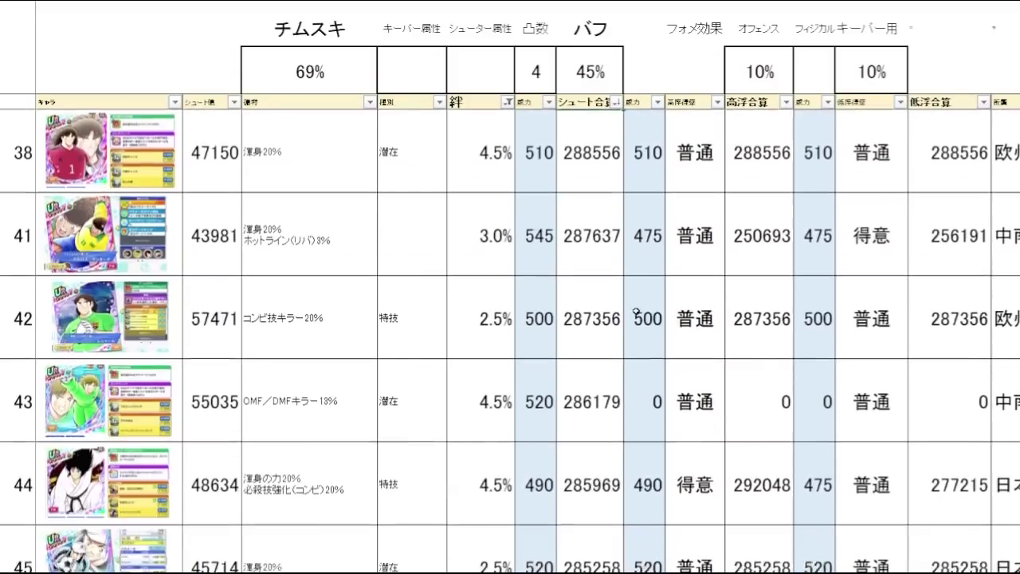
{"action": "left_click_drag", "start_coordinate": [590, 339], "coordinate": [319, 339]}
{"action": "left_click", "coordinate": [569, 342]}
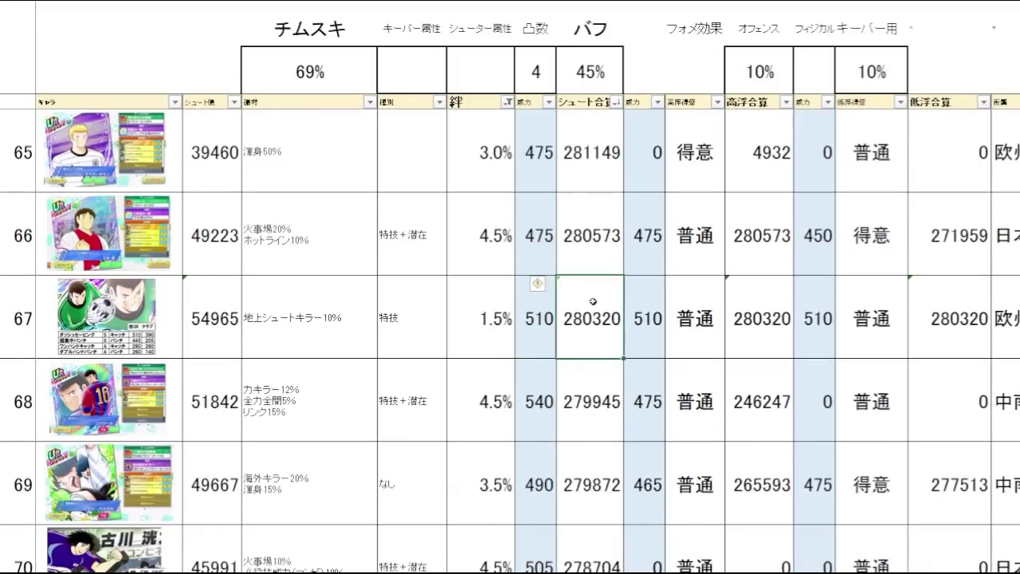
{"action": "scroll", "coordinate": [718, 383], "scroll_direction": "down", "scroll_amount": 15}
{"action": "left_click", "coordinate": [777, 420]}
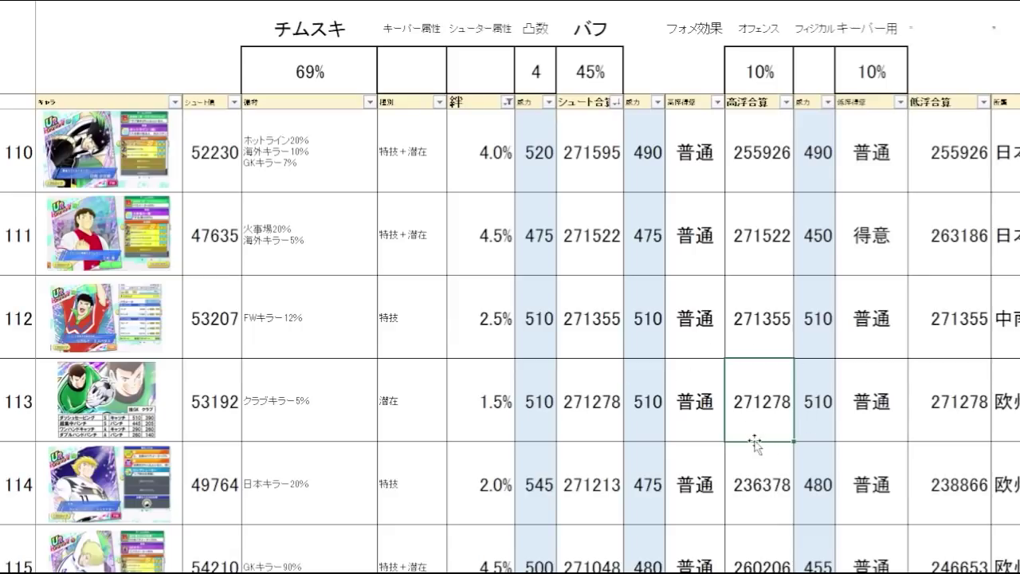
{"action": "left_click", "coordinate": [600, 420]}
Compare the highlighted GKキラー25% card's シュート合算 with the card below it, and check its 高浮合算.
{"action": "scroll", "coordinate": [600, 420], "scroll_direction": "up", "scroll_amount": 2}
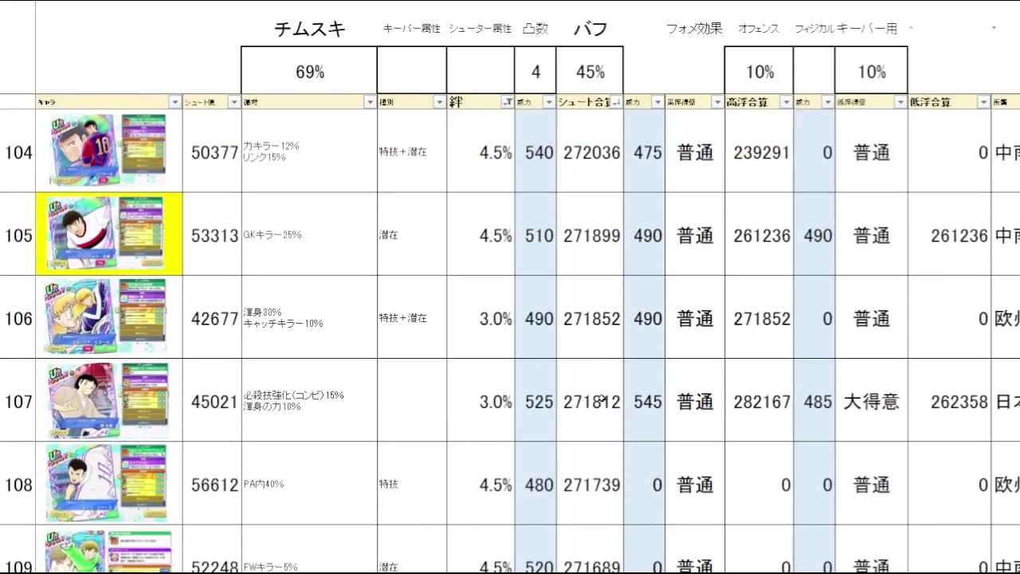
{"action": "left_click", "coordinate": [592, 341]}
{"action": "left_click", "coordinate": [590, 253]}
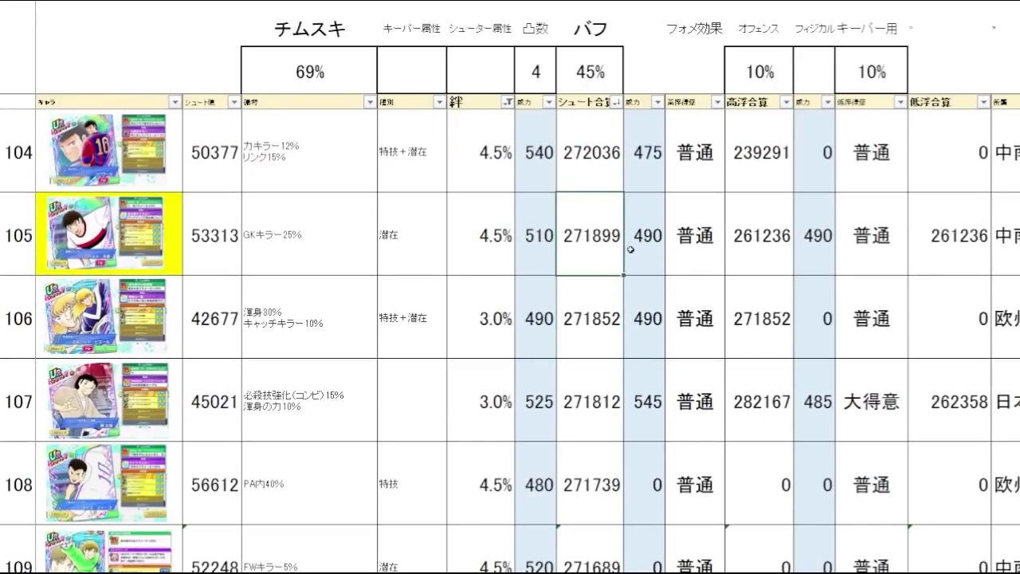
{"action": "left_click", "coordinate": [592, 344]}
{"action": "left_click", "coordinate": [592, 265]}
{"action": "left_click", "coordinate": [600, 259]}
{"action": "left_click", "coordinate": [760, 249]}
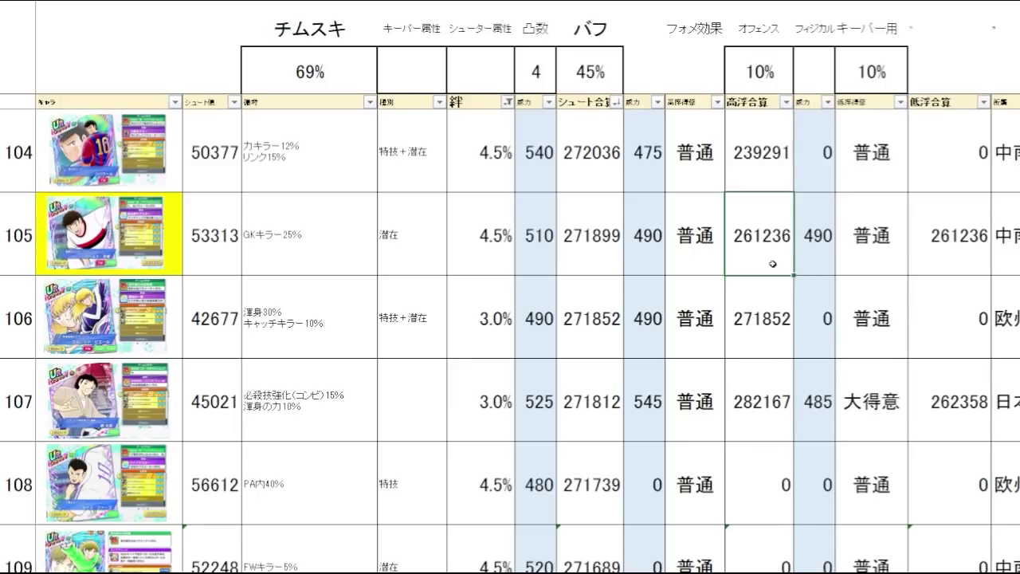
{"action": "left_click", "coordinate": [594, 263]}
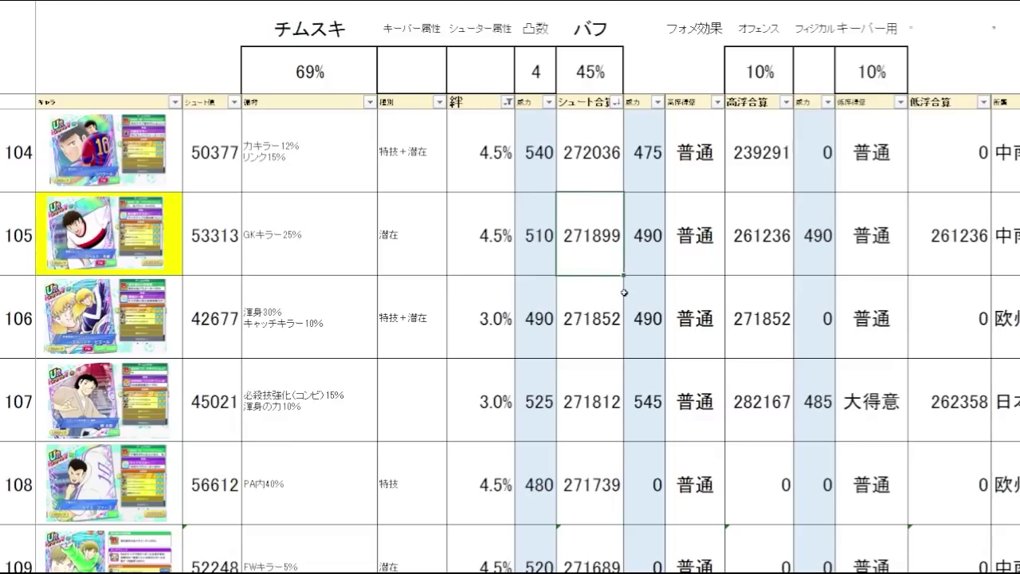
Find the highlighted DF/GKキラー25% 高浮き強化15% card and examine its conditions and シュート合算 total.
{"action": "scroll", "coordinate": [607, 348], "scroll_direction": "up", "scroll_amount": 1}
{"action": "scroll", "coordinate": [607, 347], "scroll_direction": "up", "scroll_amount": 7}
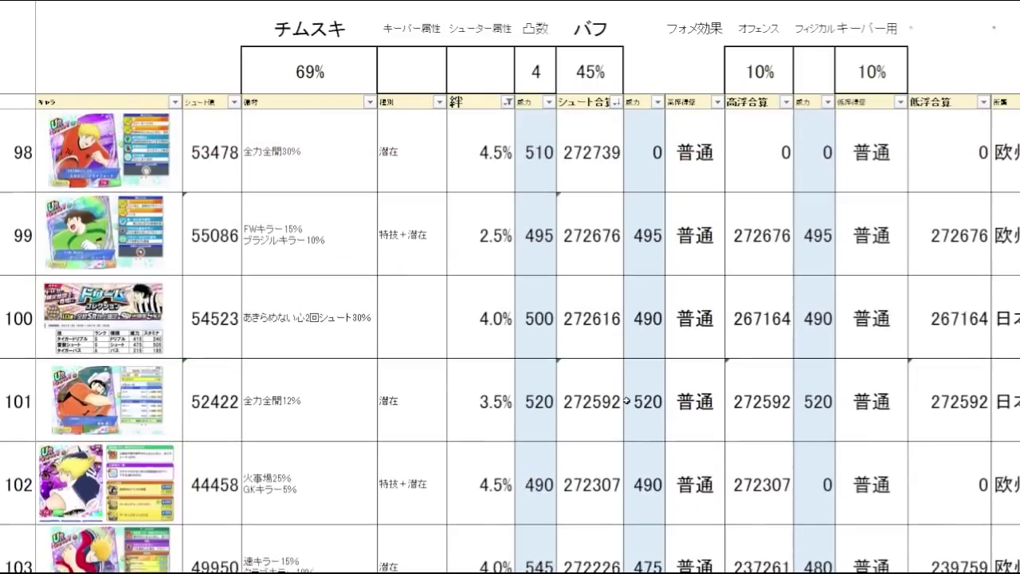
{"action": "left_click", "coordinate": [610, 321]}
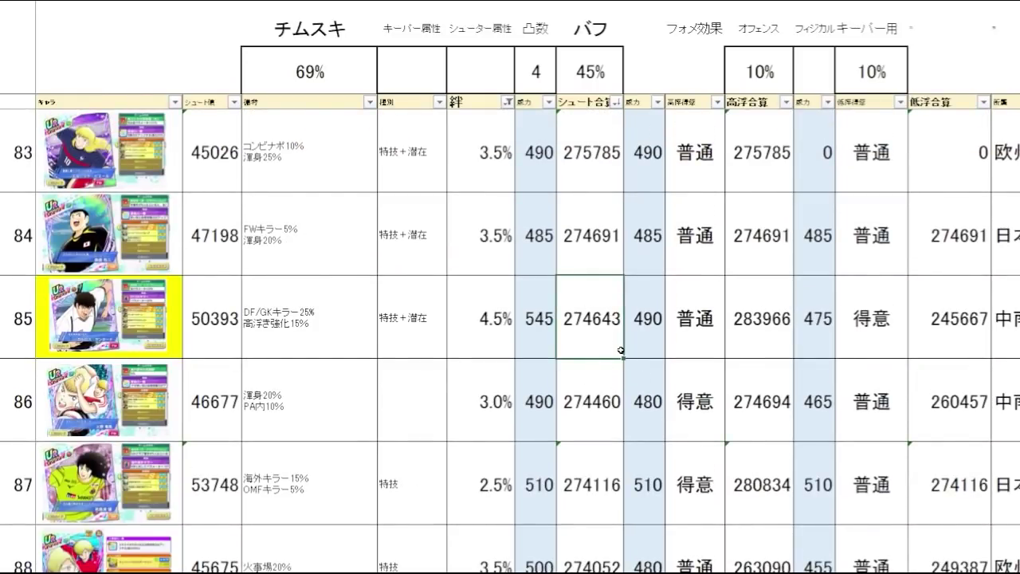
{"action": "left_click_drag", "start_coordinate": [597, 342], "coordinate": [311, 335]}
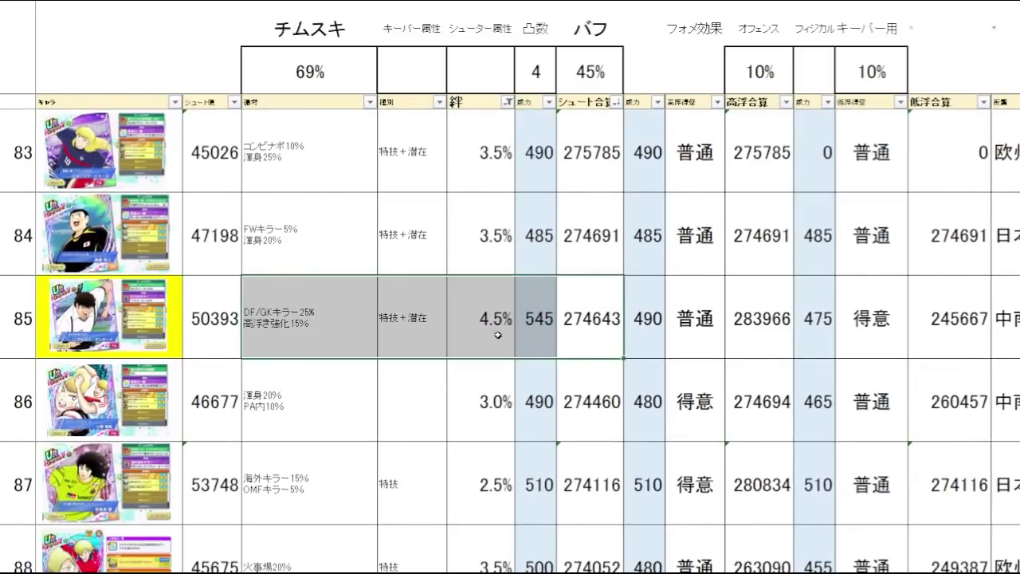
{"action": "left_click", "coordinate": [576, 335]}
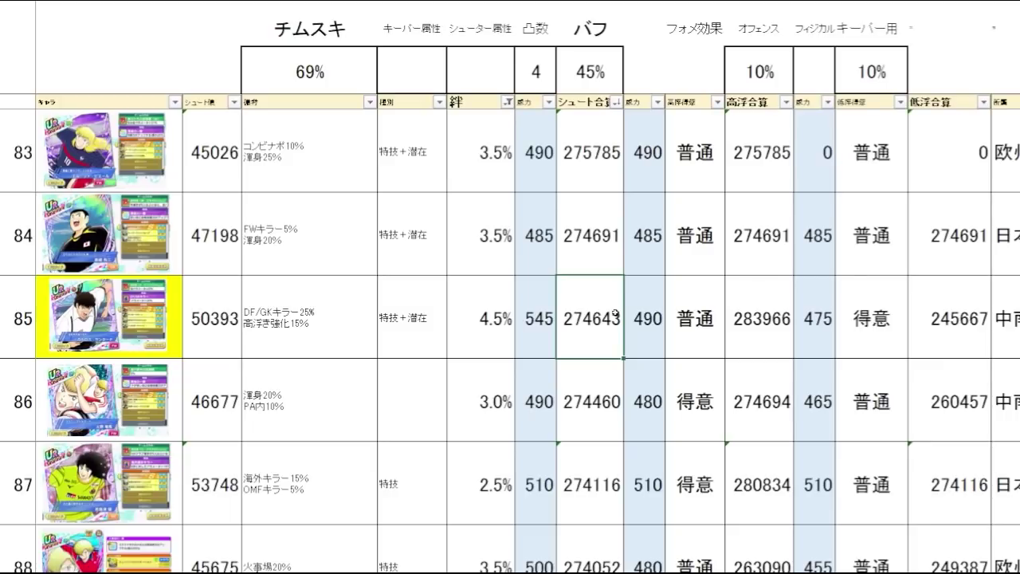
Compare the DF/GKキラー25% card's ground 威力 and シュート合算 with its 高浮合算.
{"action": "left_click", "coordinate": [777, 333]}
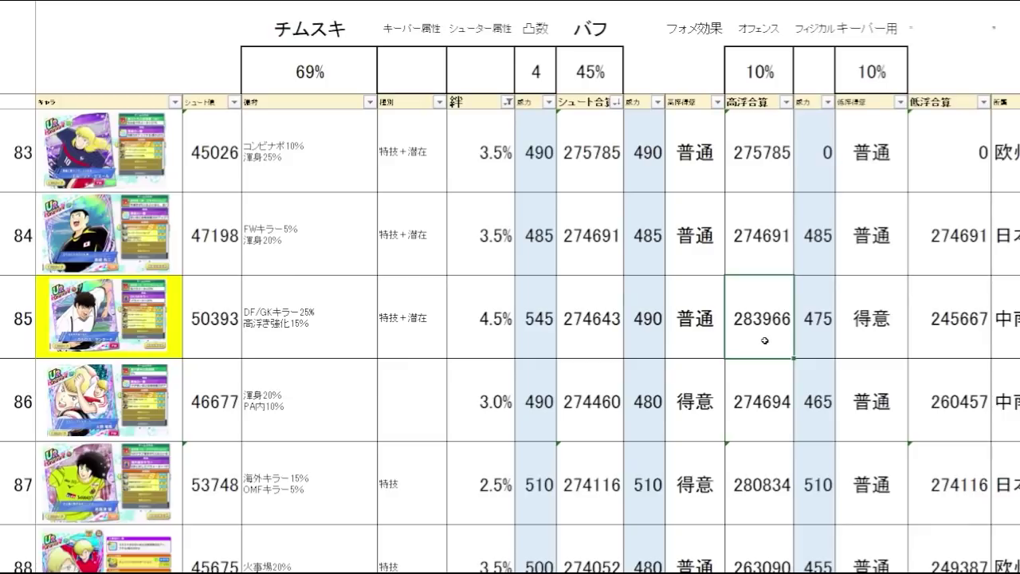
{"action": "left_click", "coordinate": [534, 347]}
{"action": "left_click", "coordinate": [586, 343]}
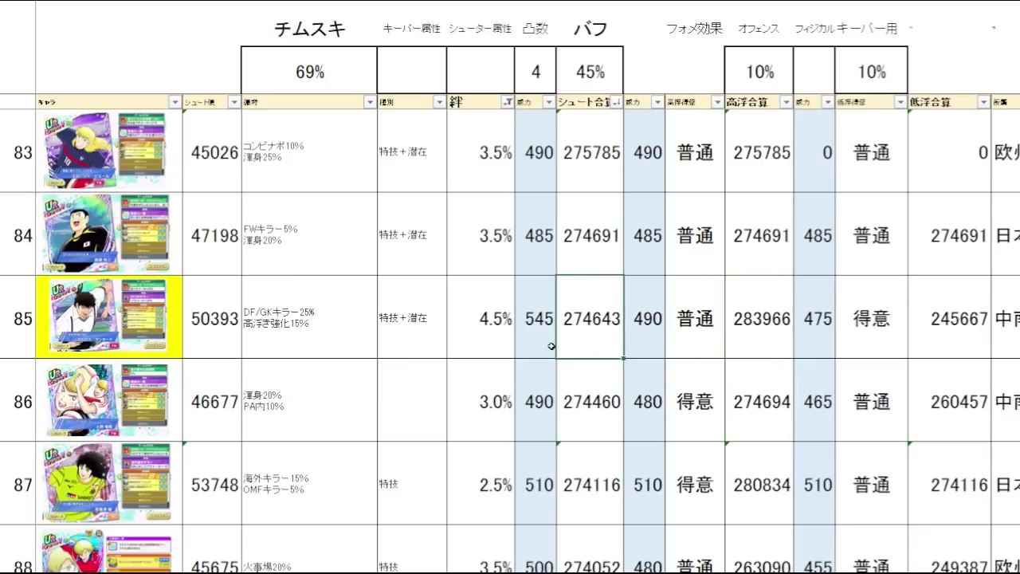
{"action": "left_click", "coordinate": [552, 346]}
{"action": "left_click", "coordinate": [570, 337]}
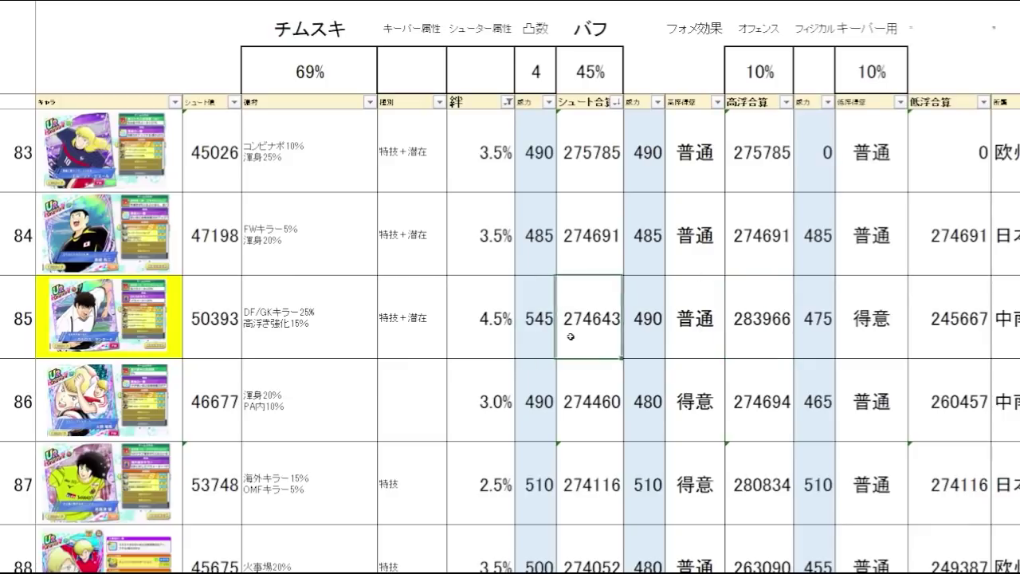
{"action": "left_click", "coordinate": [770, 337]}
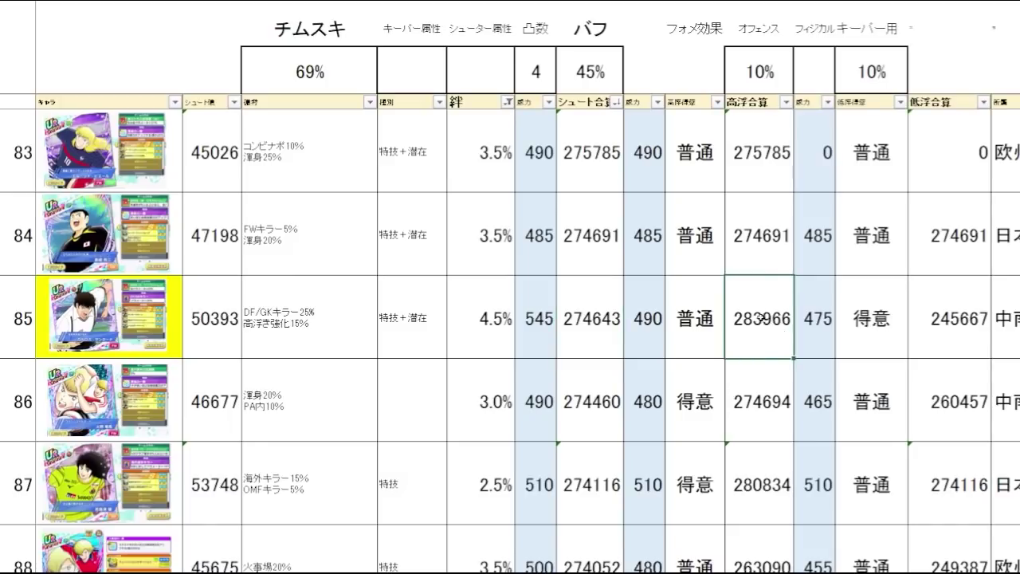
{"action": "left_click", "coordinate": [586, 317]}
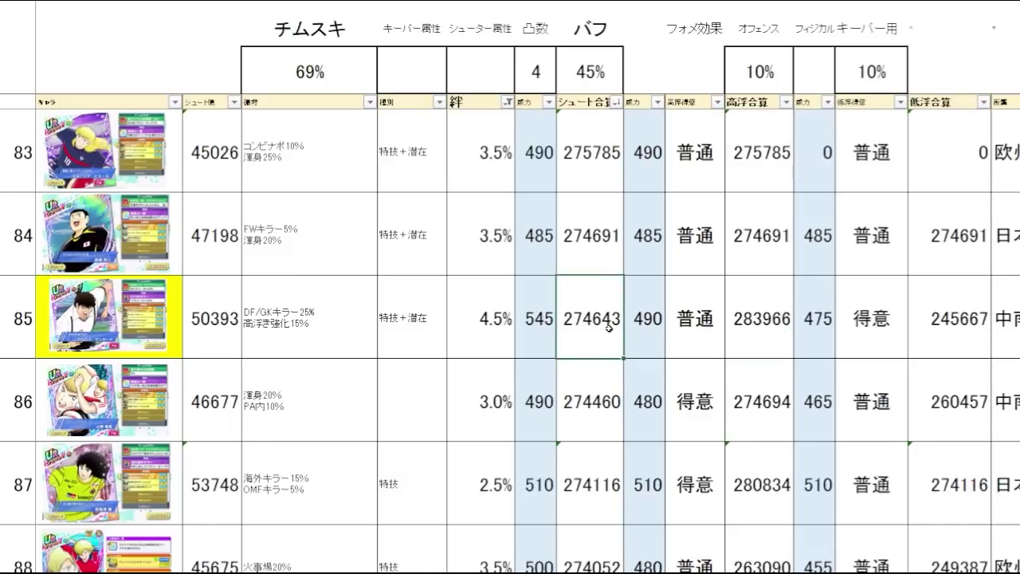
Examine the シュート合算 totals of the GKキラー35%, 渾身50% and 地上シュートキラー12% cards ranked above the DF/GKキラー25% card.
{"action": "key", "text": "Page_Up"}
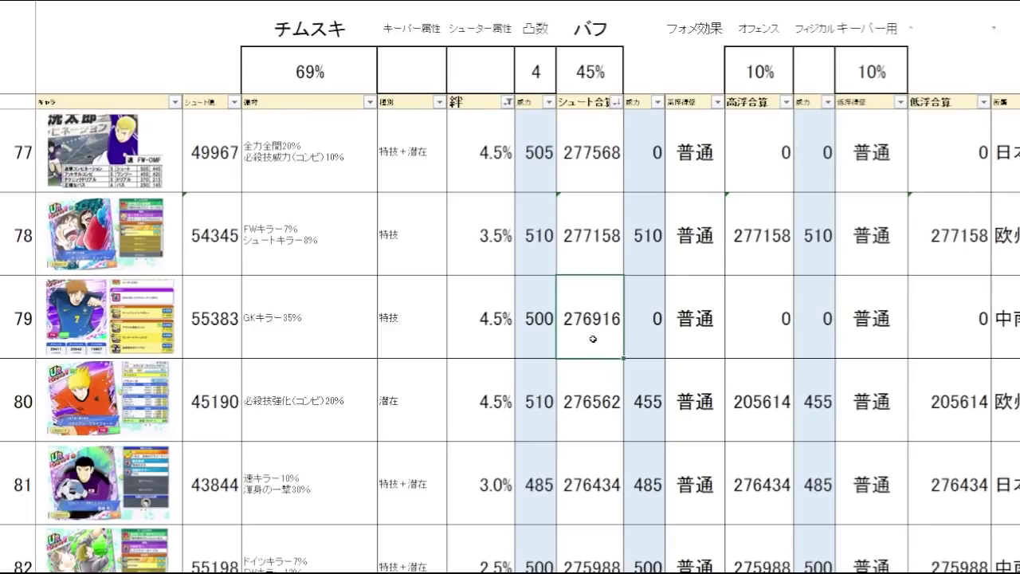
{"action": "mouse_move", "coordinate": [593, 338]}
{"action": "left_mouse_down"}
{"action": "mouse_move", "coordinate": [147, 328]}
{"action": "mouse_move", "coordinate": [593, 335]}
{"action": "left_mouse_up"}
{"action": "scroll", "coordinate": [608, 346], "scroll_direction": "up", "scroll_amount": 5}
{"action": "left_click", "coordinate": [604, 393]}
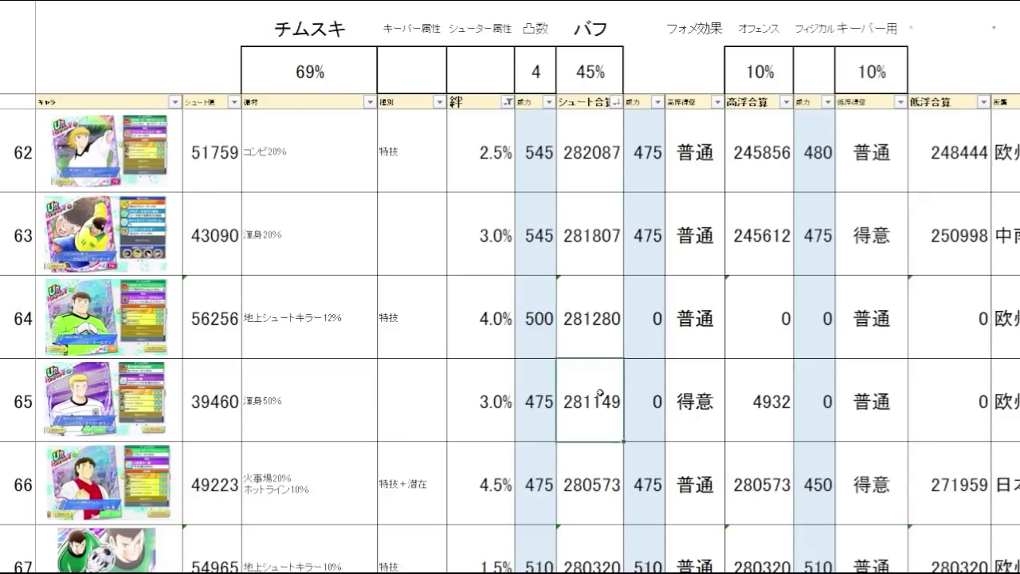
{"action": "left_click_drag", "start_coordinate": [597, 338], "coordinate": [228, 335]}
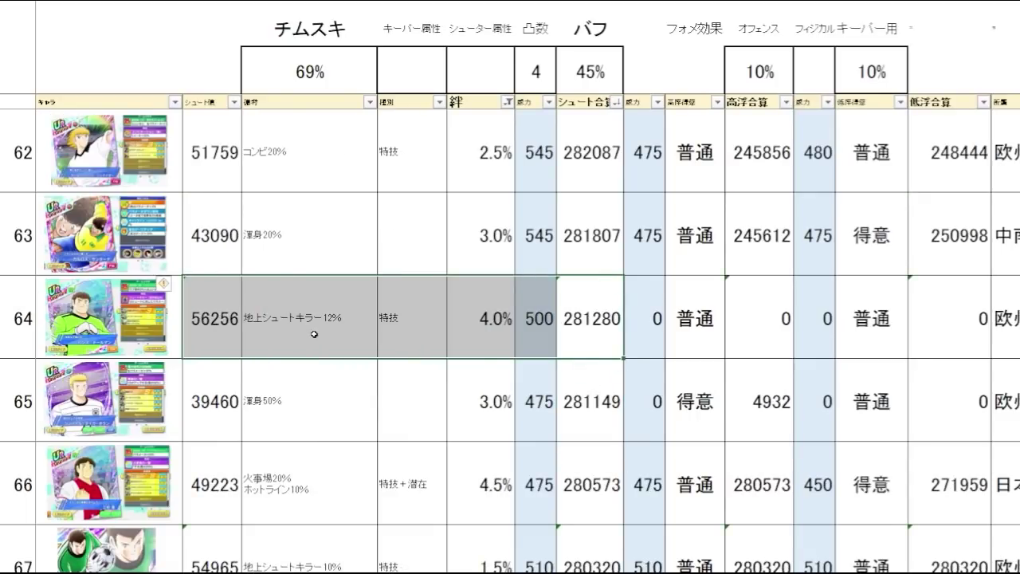
Examine the シュート合算 totals of the 地上シュートキラー12% card and the 渾身20% 潜在 card in row 45.
{"action": "left_click", "coordinate": [394, 333]}
{"action": "left_click", "coordinate": [580, 334]}
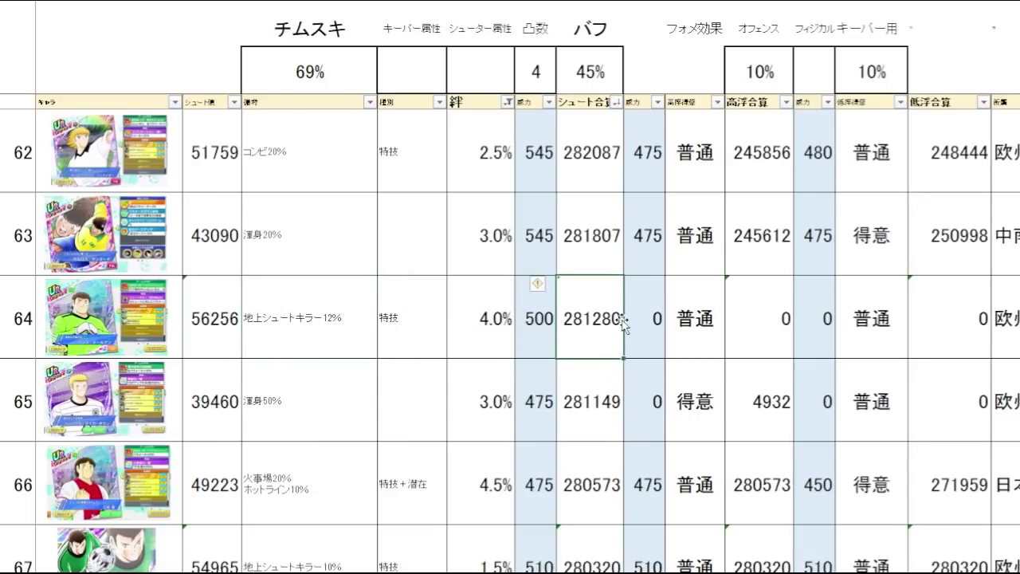
{"action": "scroll", "coordinate": [618, 323], "scroll_direction": "up", "scroll_amount": 6}
{"action": "left_click", "coordinate": [589, 254]}
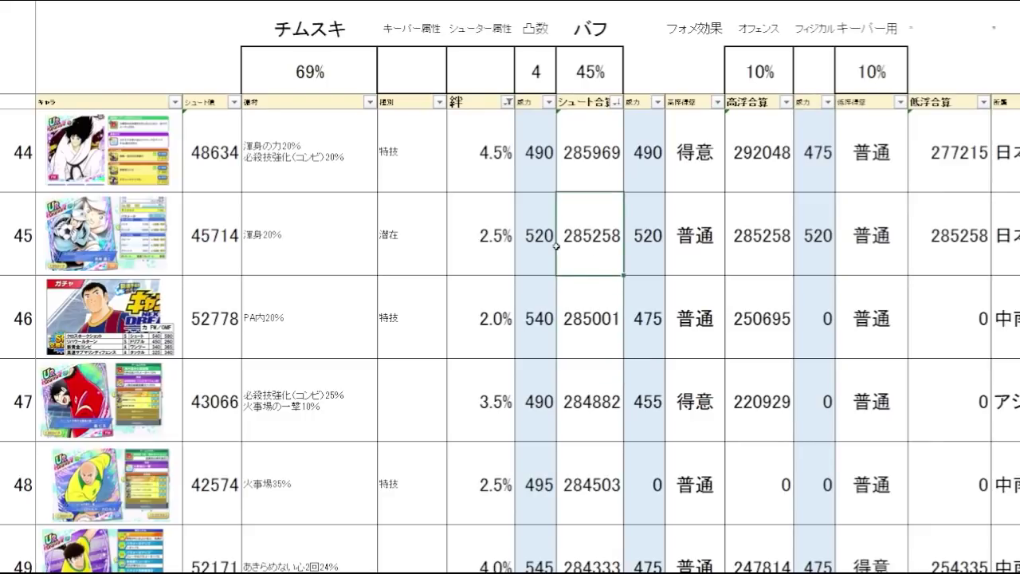
{"action": "left_click_drag", "start_coordinate": [589, 243], "coordinate": [158, 264]}
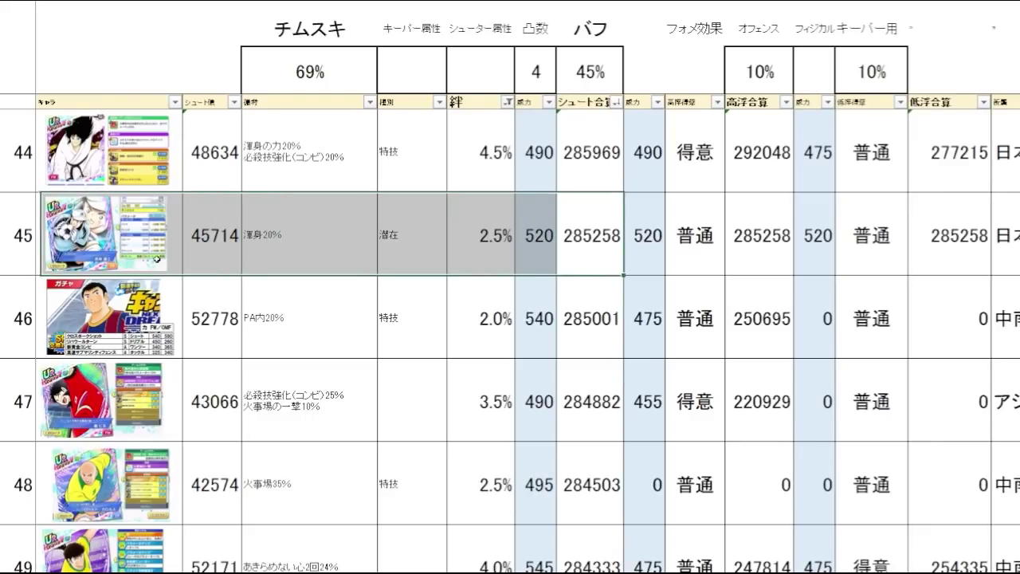
{"action": "left_click", "coordinate": [321, 251]}
{"action": "left_click", "coordinate": [513, 245]}
{"action": "left_click", "coordinate": [600, 217]}
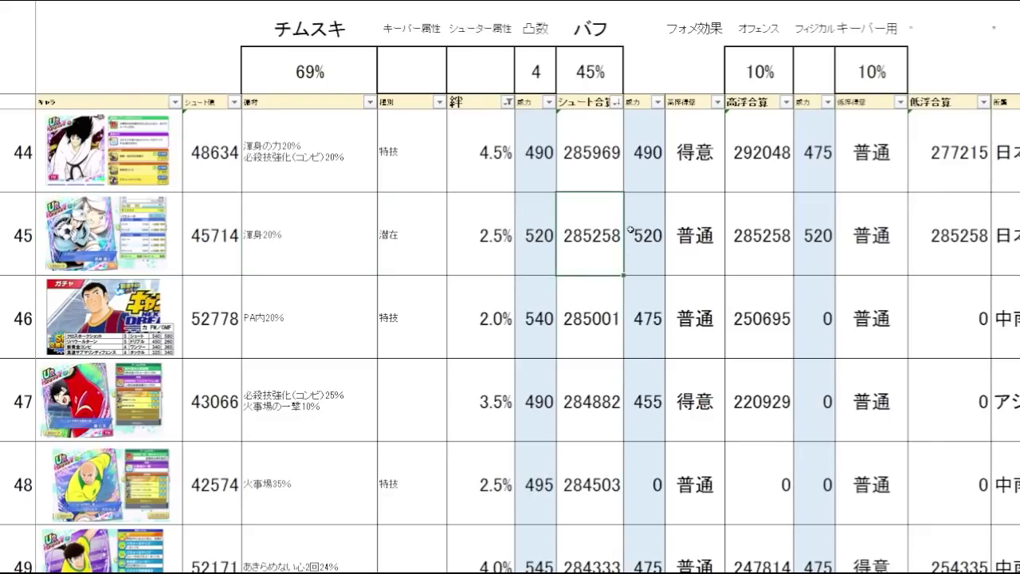
Examine the OMF/DMFキラー13% card in row 43, checking its condition and シュート合算.
{"action": "scroll", "coordinate": [638, 323], "scroll_direction": "up", "scroll_amount": 1}
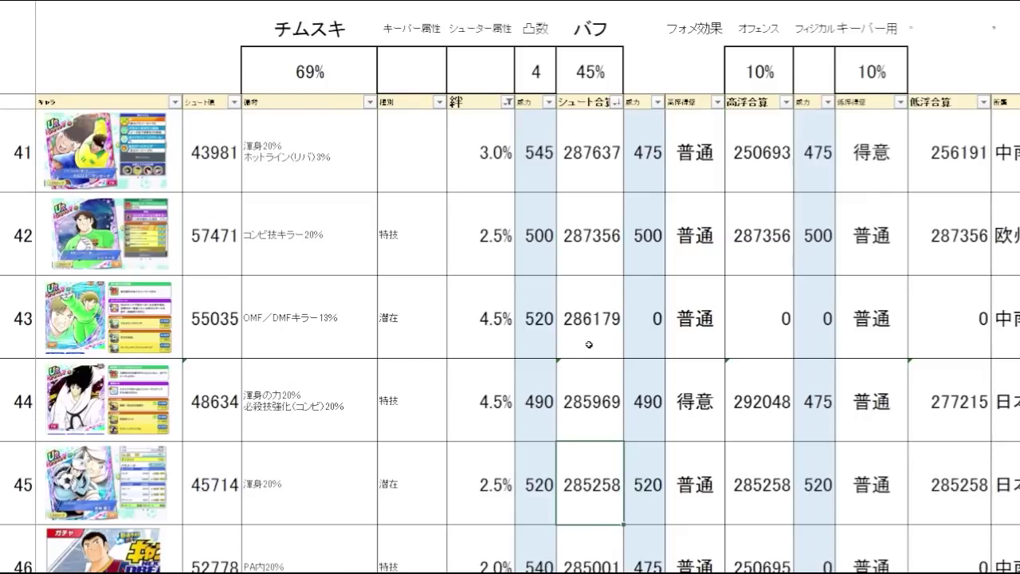
{"action": "left_click_drag", "start_coordinate": [590, 343], "coordinate": [223, 335]}
{"action": "left_click", "coordinate": [287, 334]}
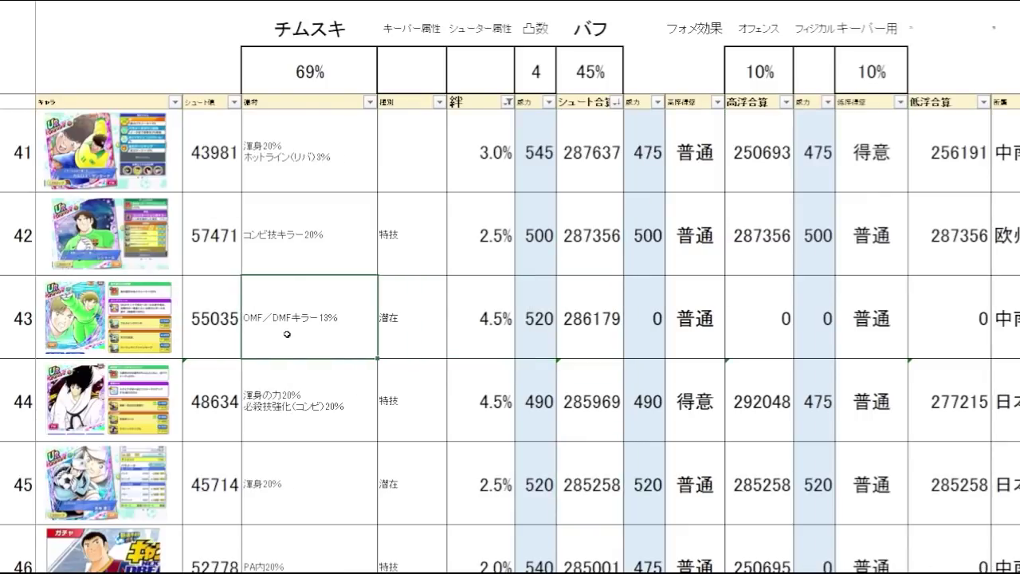
{"action": "left_click", "coordinate": [600, 345]}
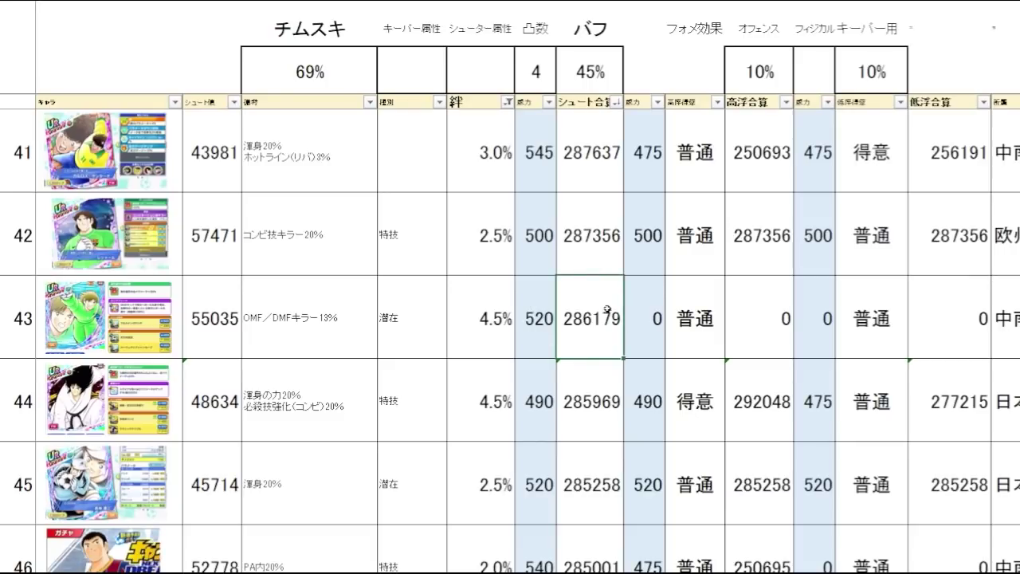
{"action": "left_click_drag", "start_coordinate": [528, 346], "coordinate": [115, 327]}
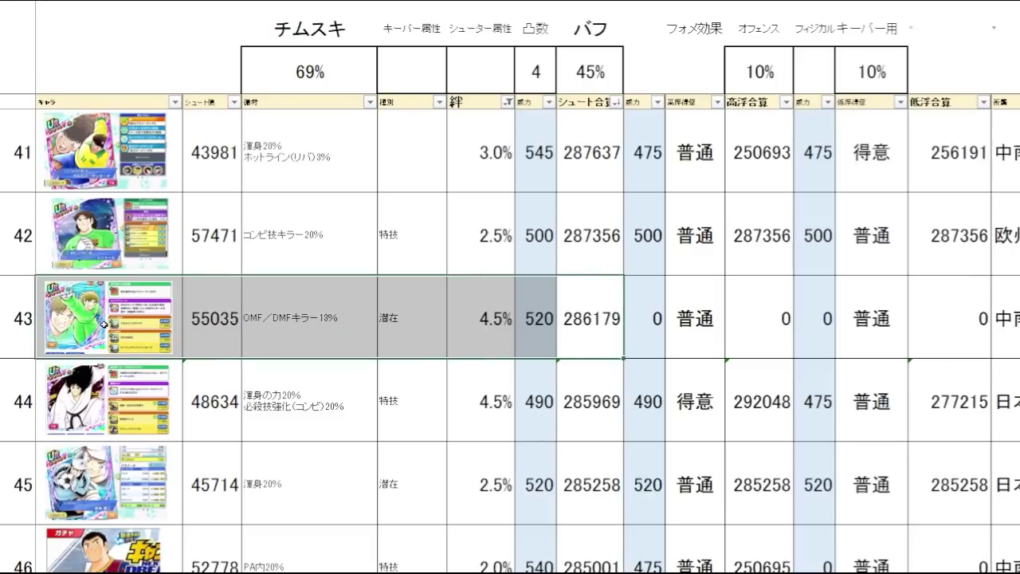
{"action": "left_click", "coordinate": [253, 333]}
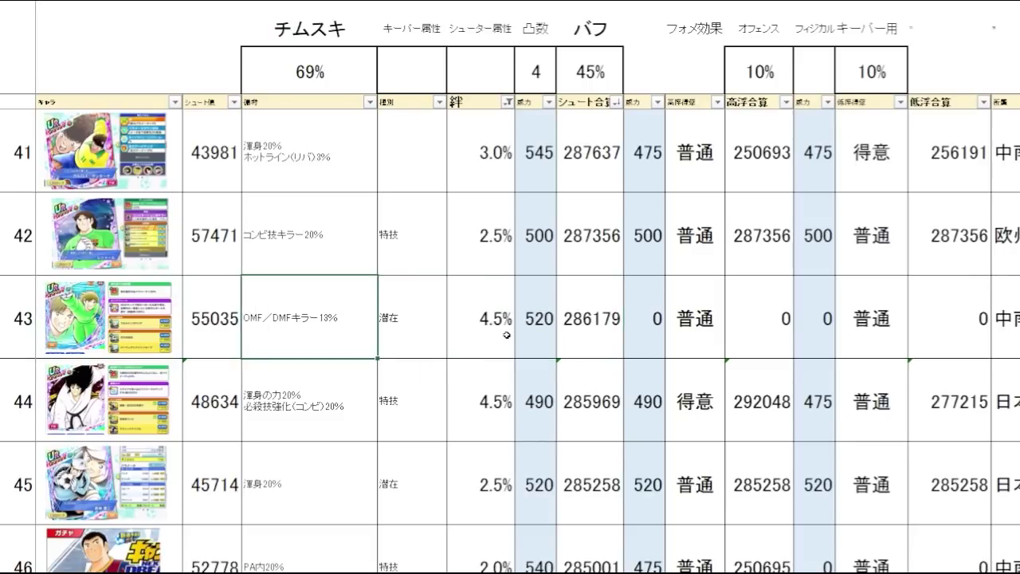
{"action": "left_click", "coordinate": [599, 330]}
Compare the シュート合算 of the 渾身20% card in row 45 with the OMF/DMFキラー13% card's total.
{"action": "left_click", "coordinate": [606, 480]}
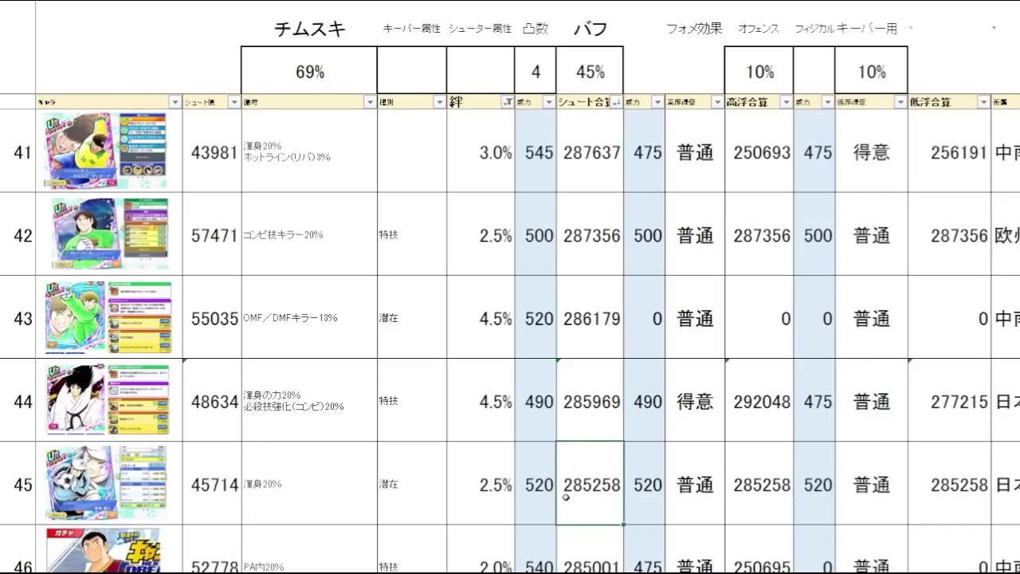
{"action": "left_click_drag", "start_coordinate": [556, 496], "coordinate": [171, 510]}
{"action": "left_click", "coordinate": [312, 490]}
{"action": "left_click_drag", "start_coordinate": [552, 487], "coordinate": [577, 487]}
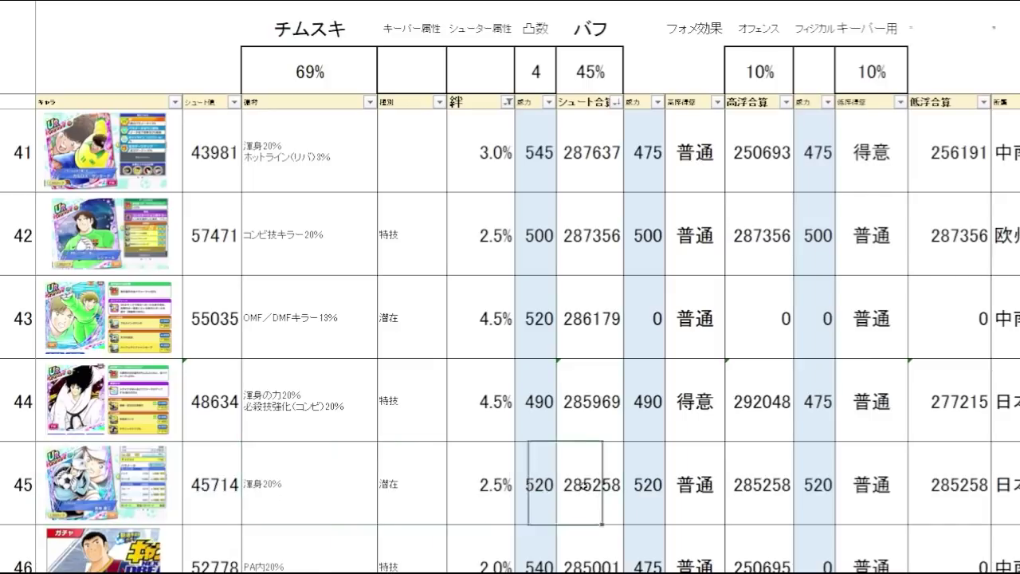
{"action": "left_click", "coordinate": [588, 330]}
{"action": "left_click", "coordinate": [582, 504]}
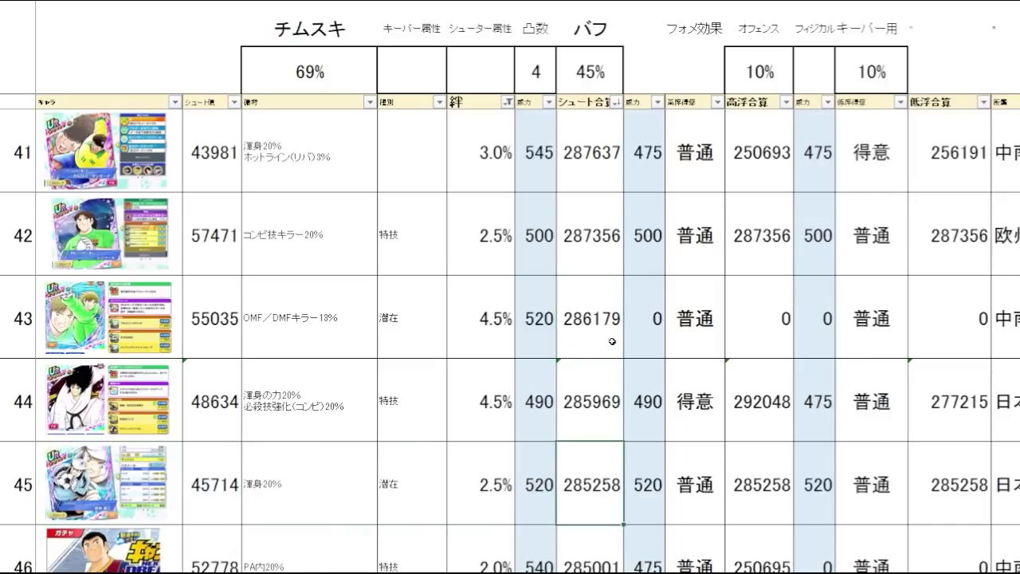
{"action": "left_click", "coordinate": [611, 330]}
Find the 渾身20% 潜在 card in row 38 and check its condition and シュート合算.
{"action": "scroll", "coordinate": [611, 331], "scroll_direction": "up", "scroll_amount": 2}
{"action": "left_click_drag", "start_coordinate": [579, 422], "coordinate": [205, 410]}
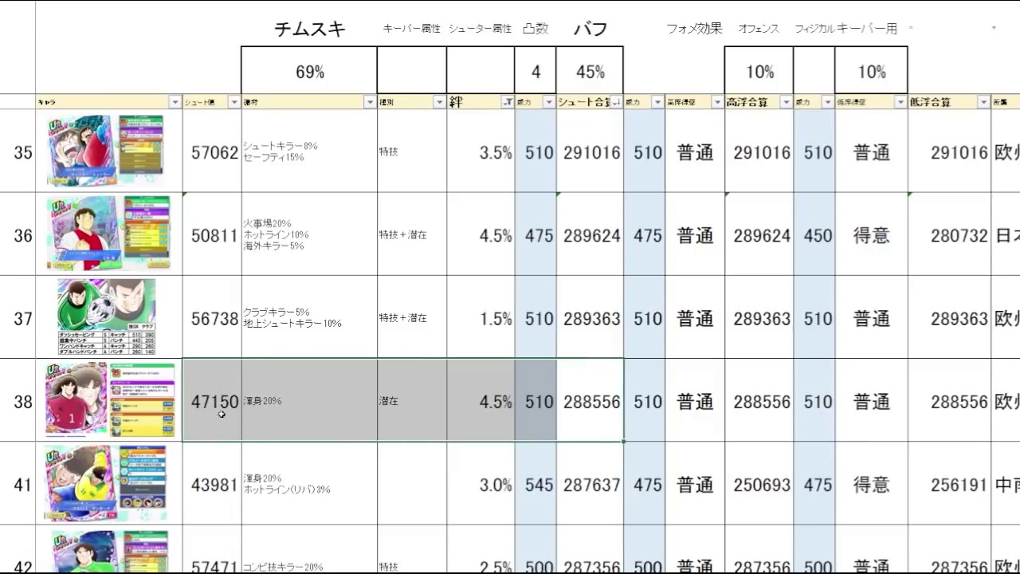
{"action": "left_click", "coordinate": [331, 426]}
{"action": "left_click", "coordinate": [608, 419]}
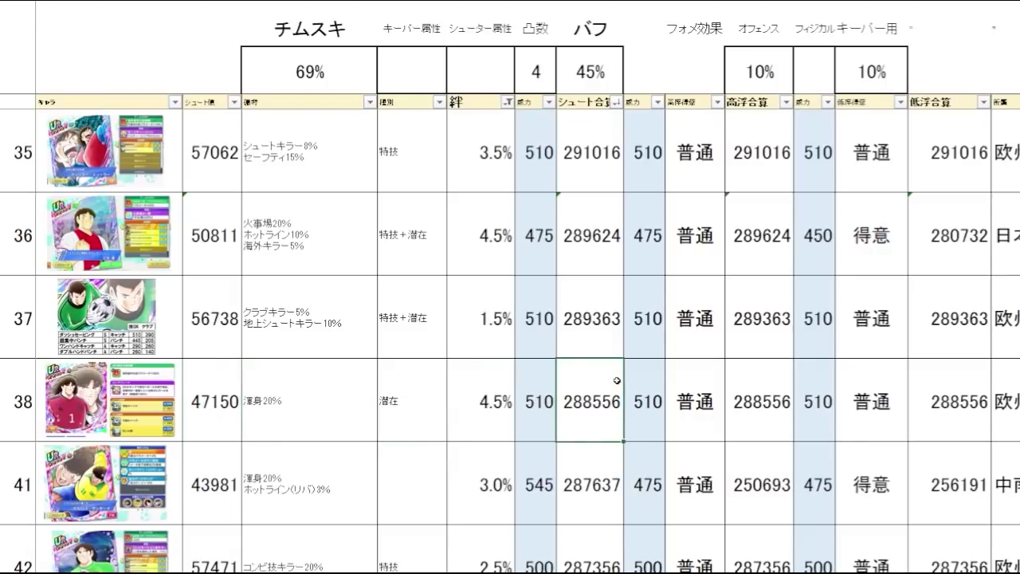
Find the 渾身30% goalkeeper card in row 29 and check its condition and シュート合算.
{"action": "scroll", "coordinate": [616, 380], "scroll_direction": "up", "scroll_amount": 3}
{"action": "left_click_drag", "start_coordinate": [596, 417], "coordinate": [183, 418]}
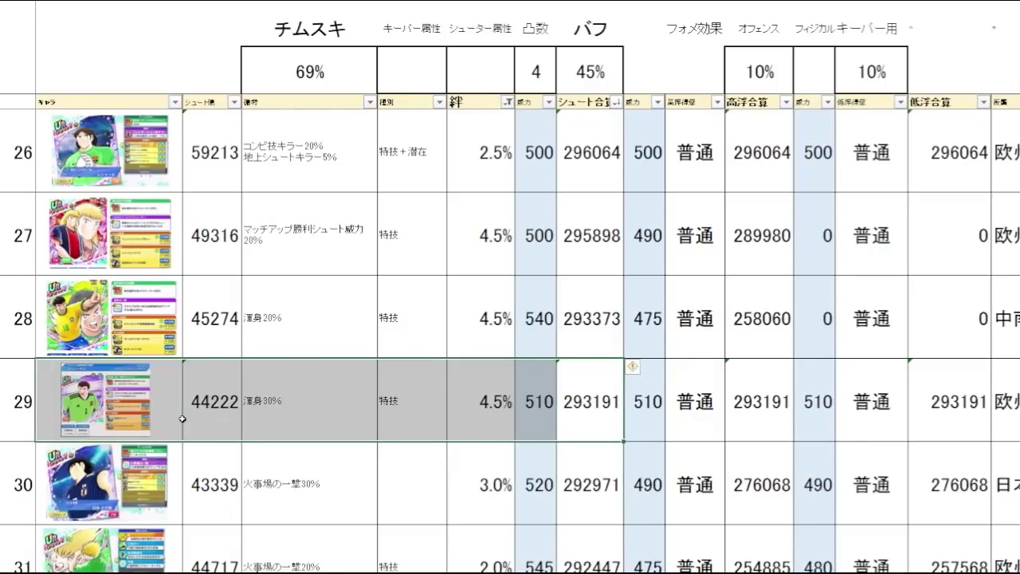
{"action": "left_click", "coordinate": [314, 412]}
{"action": "left_click", "coordinate": [596, 415]}
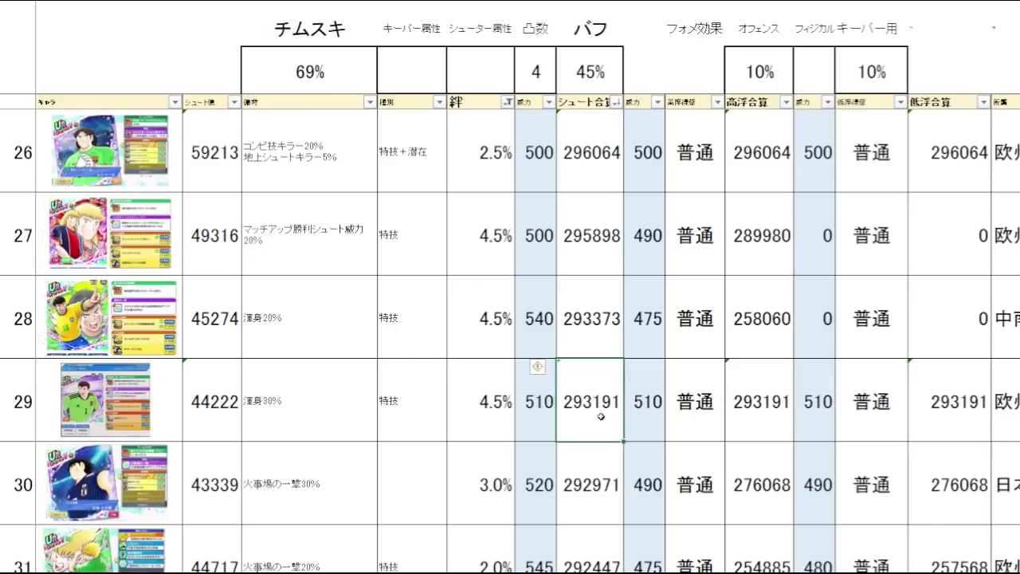
Set the シューター属性 for the totals to 力.
{"action": "left_click", "coordinate": [480, 77]}
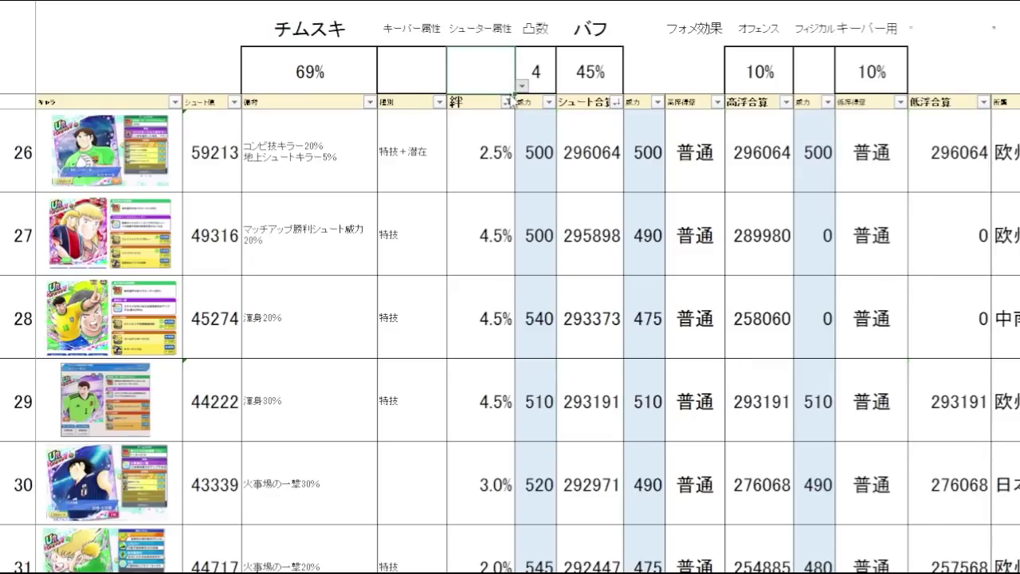
{"action": "left_click", "coordinate": [522, 85]}
{"action": "left_click", "coordinate": [479, 103]}
{"action": "left_click", "coordinate": [656, 430]}
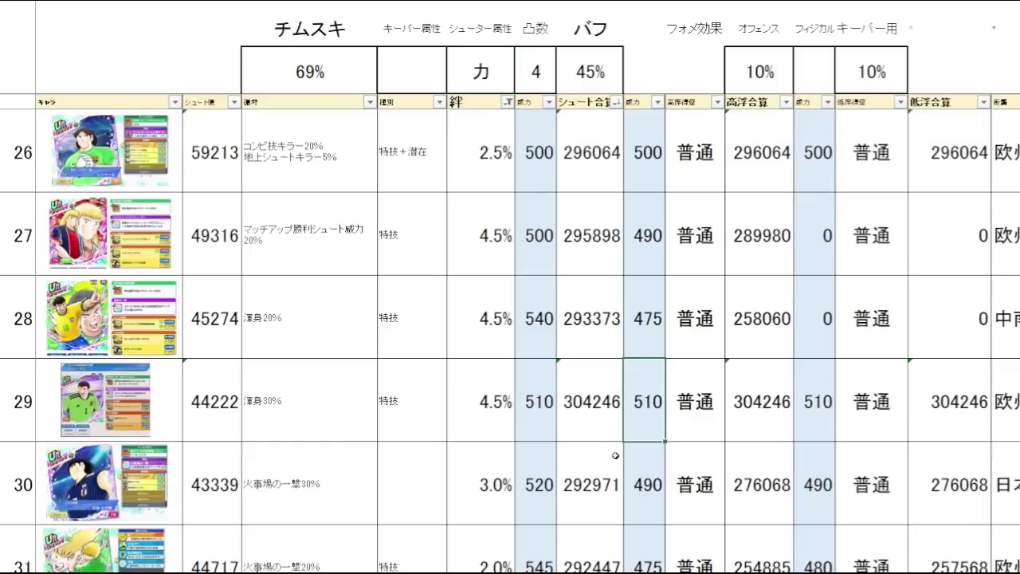
Compare the 渾身30% goalkeeper card's recalculated シュート合算 with the cards directly above it, and recheck its condition.
{"action": "left_click_drag", "start_coordinate": [599, 435], "coordinate": [228, 413]}
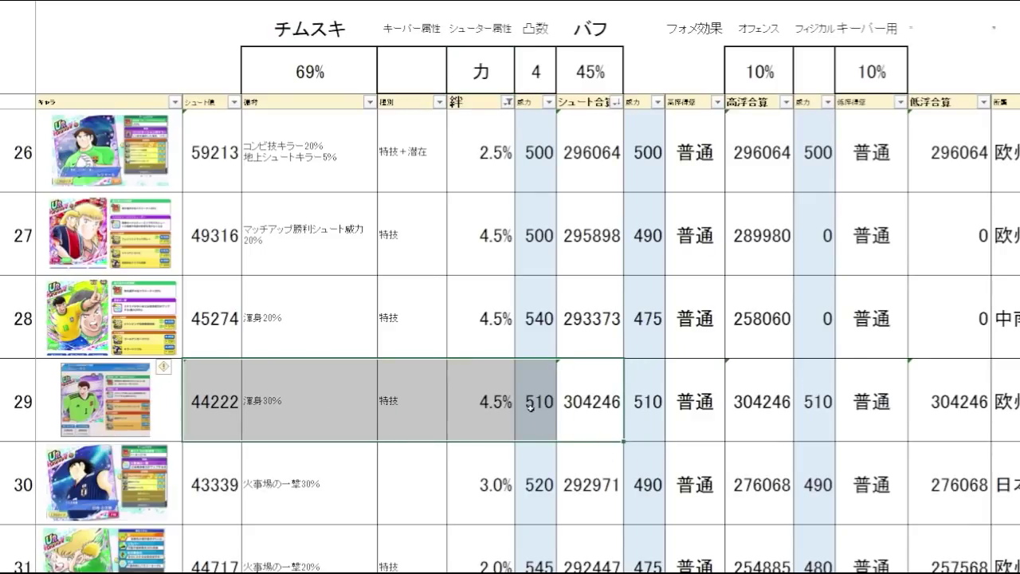
{"action": "left_click", "coordinate": [575, 390]}
{"action": "key", "text": "Up"}
{"action": "key", "text": "Up"}
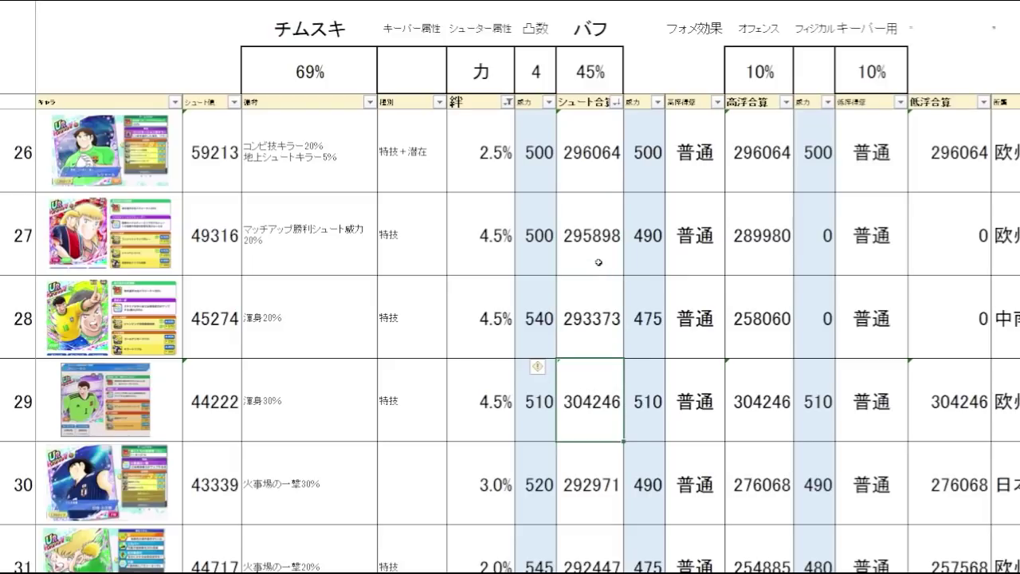
{"action": "left_click", "coordinate": [590, 401]}
{"action": "left_click_drag", "start_coordinate": [588, 360], "coordinate": [588, 263]}
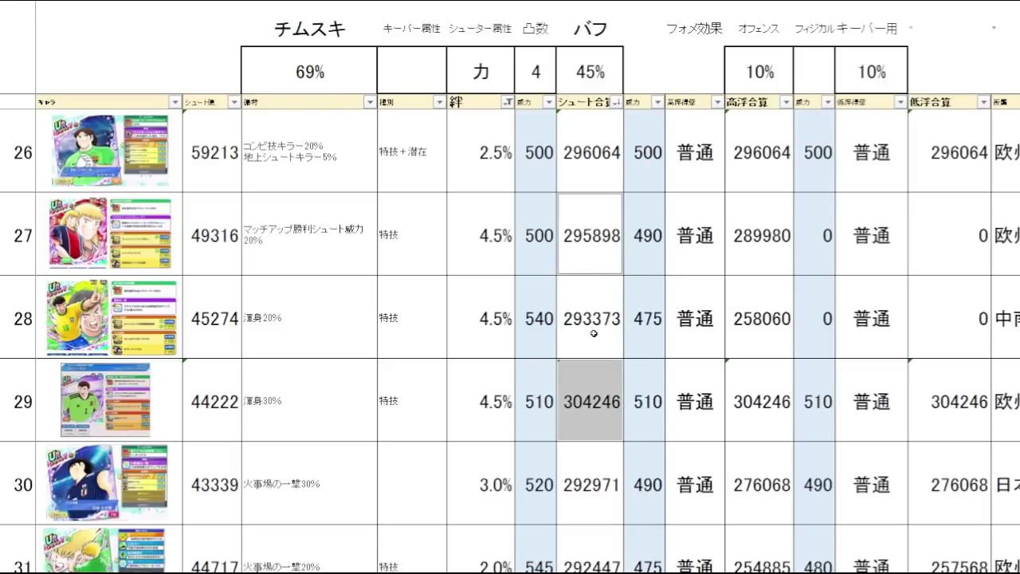
{"action": "left_click_drag", "start_coordinate": [594, 333], "coordinate": [199, 403]}
{"action": "left_click", "coordinate": [292, 417]}
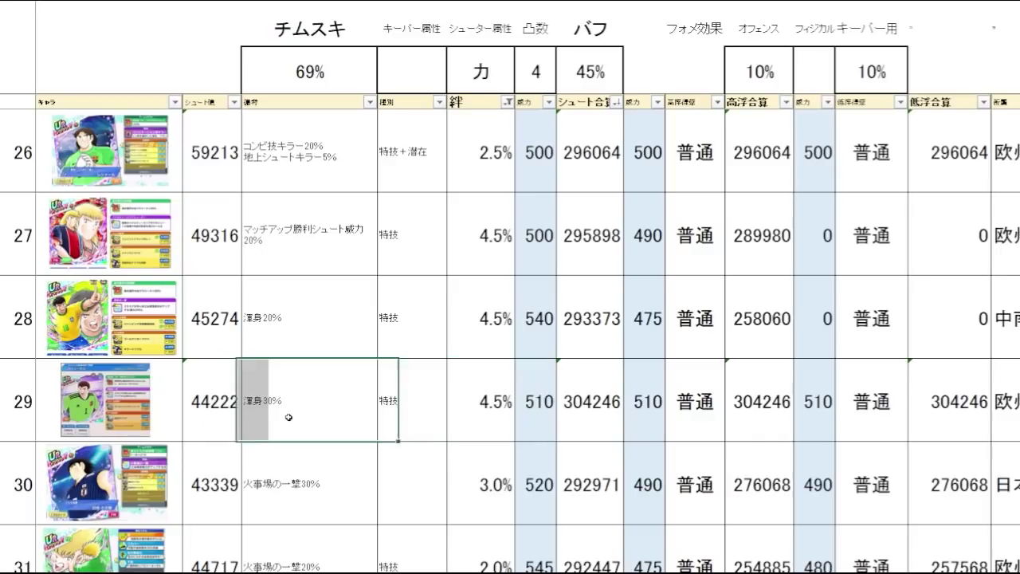
{"action": "left_click", "coordinate": [594, 415]}
{"action": "left_click", "coordinate": [502, 425]}
{"action": "left_click", "coordinate": [587, 414]}
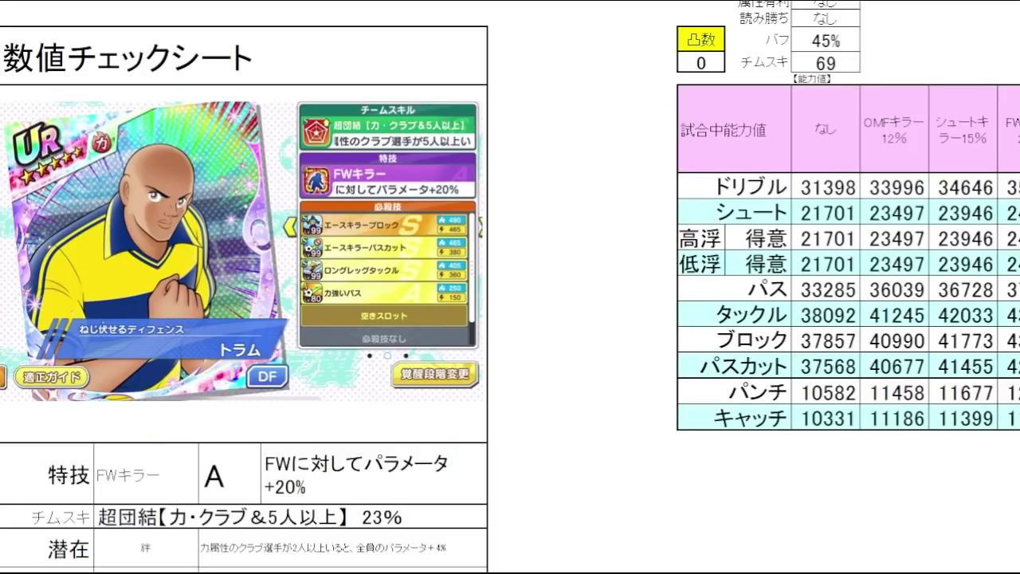
Switch to the FWキラー DF card's 数値チェックシート and review its 試合中能力値, 特技 and チムスキ.
{"action": "left_click", "coordinate": [550, 233]}
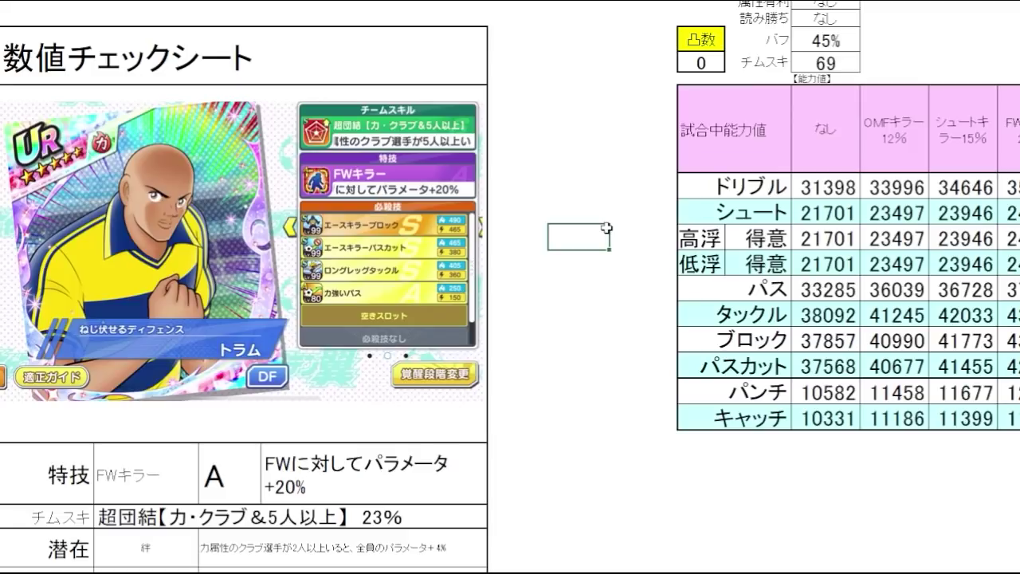
{"action": "left_click", "coordinate": [594, 179]}
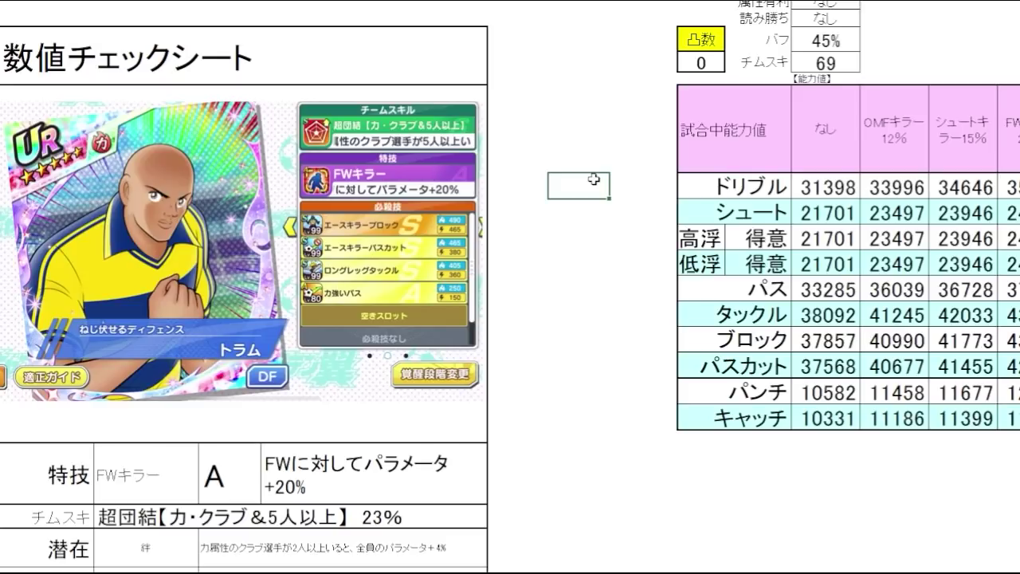
{"action": "scroll", "coordinate": [603, 159], "scroll_direction": "down", "scroll_amount": 3}
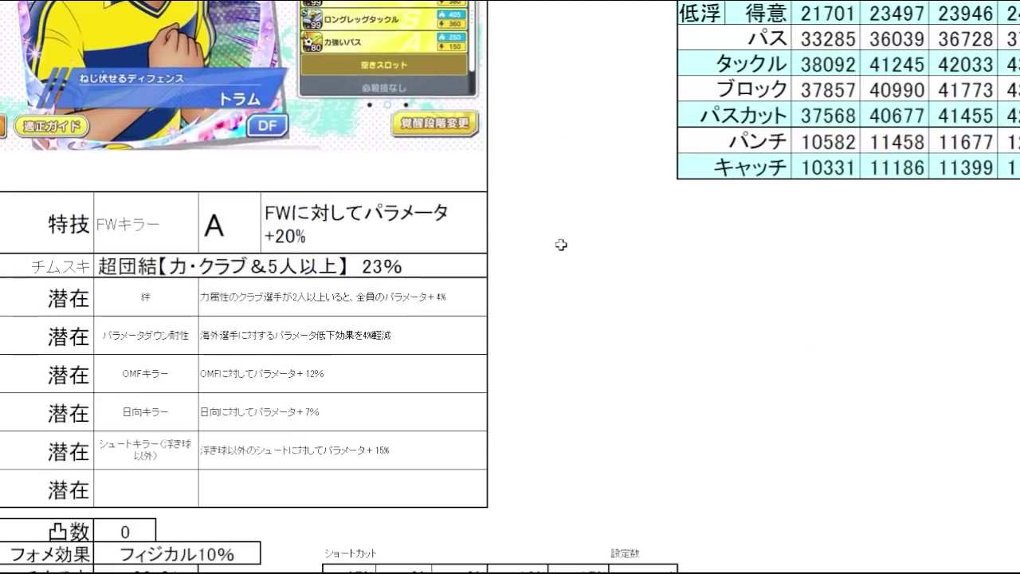
{"action": "left_click", "coordinate": [567, 223]}
{"action": "left_click", "coordinate": [564, 137]}
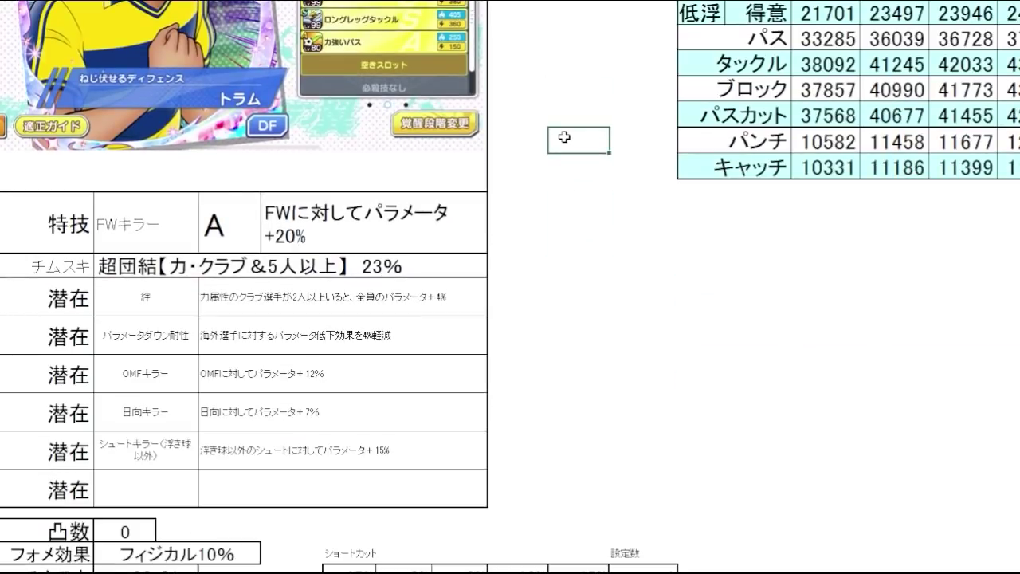
{"action": "left_click", "coordinate": [532, 269]}
{"action": "left_click", "coordinate": [557, 233]}
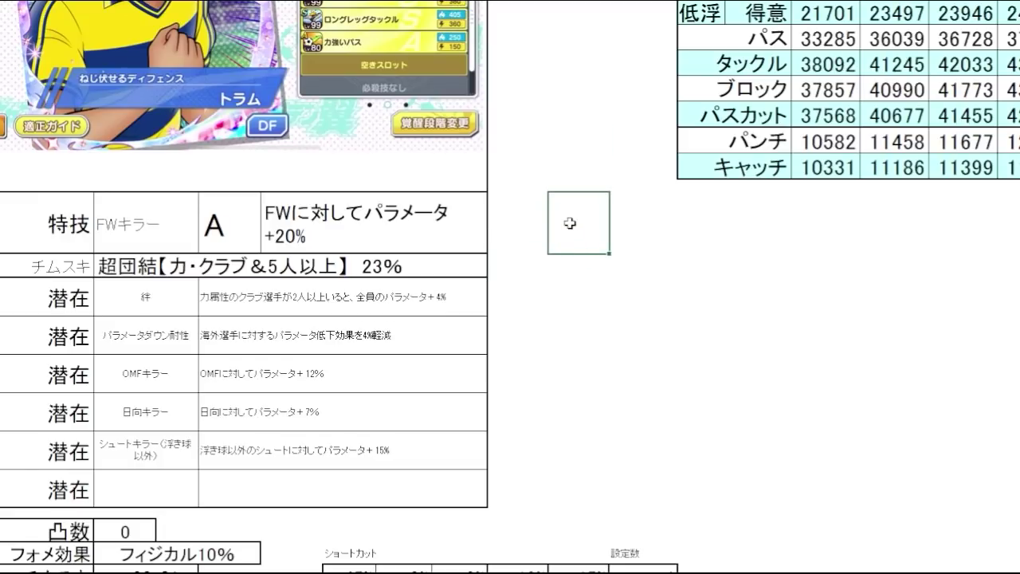
{"action": "left_click", "coordinate": [580, 265]}
Examine the DF card's 潜在 skills, highlighting the 絆 and パラメータダウン耐性 descriptions.
{"action": "scroll", "coordinate": [580, 199], "scroll_direction": "down", "scroll_amount": 2}
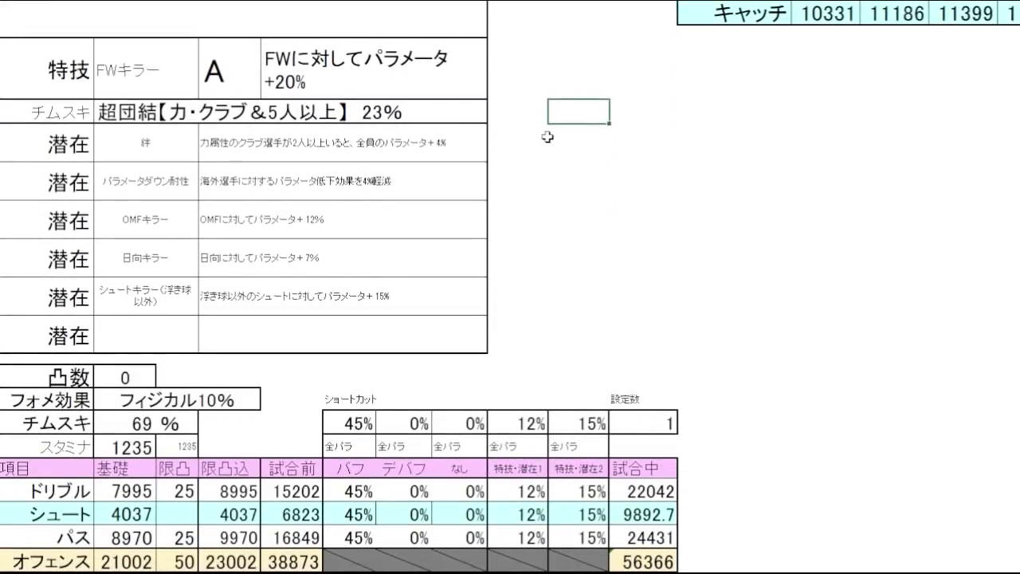
{"action": "left_click", "coordinate": [546, 134]}
{"action": "left_click", "coordinate": [589, 134]}
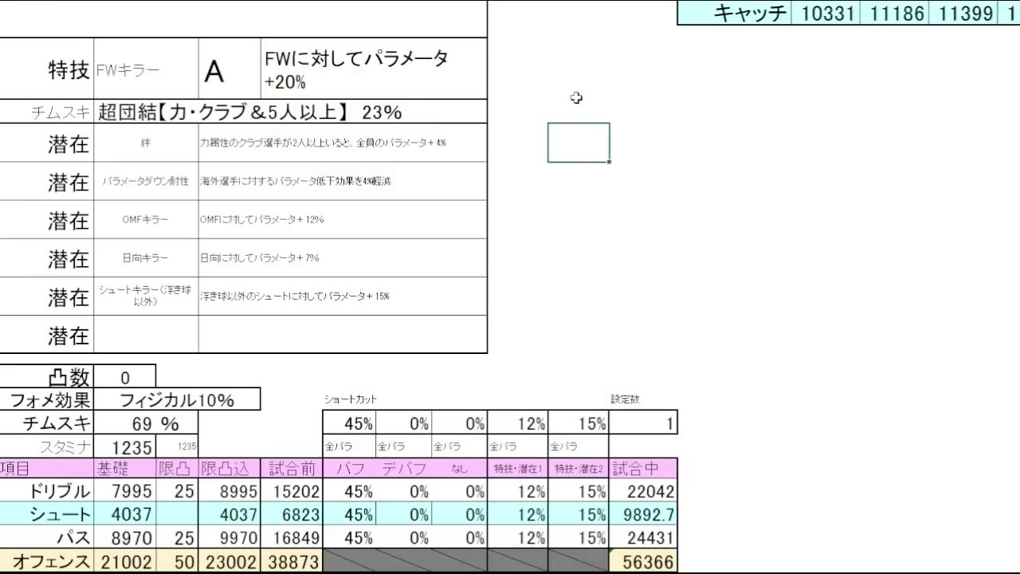
{"action": "left_click", "coordinate": [574, 190]}
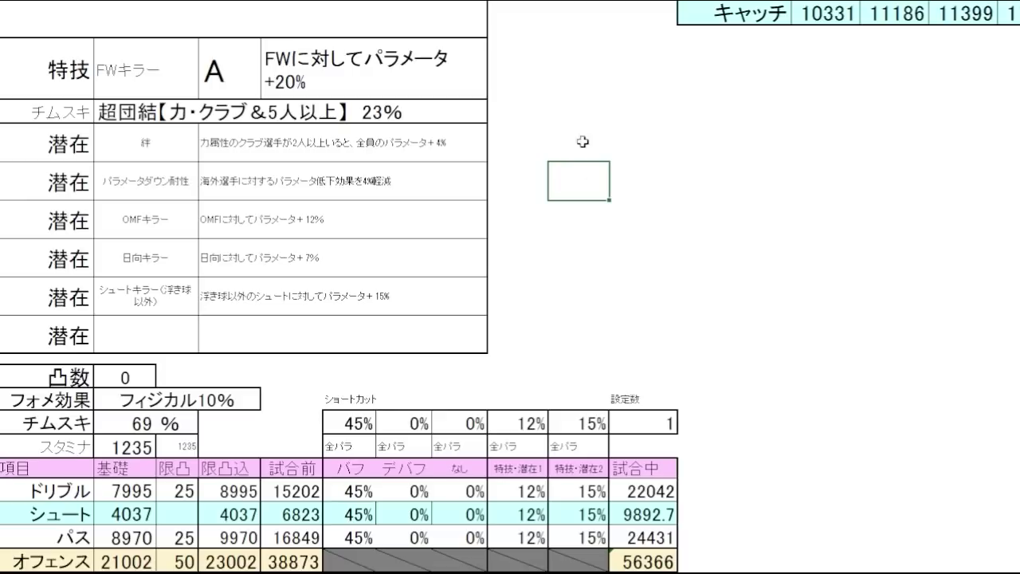
{"action": "left_click", "coordinate": [582, 152]}
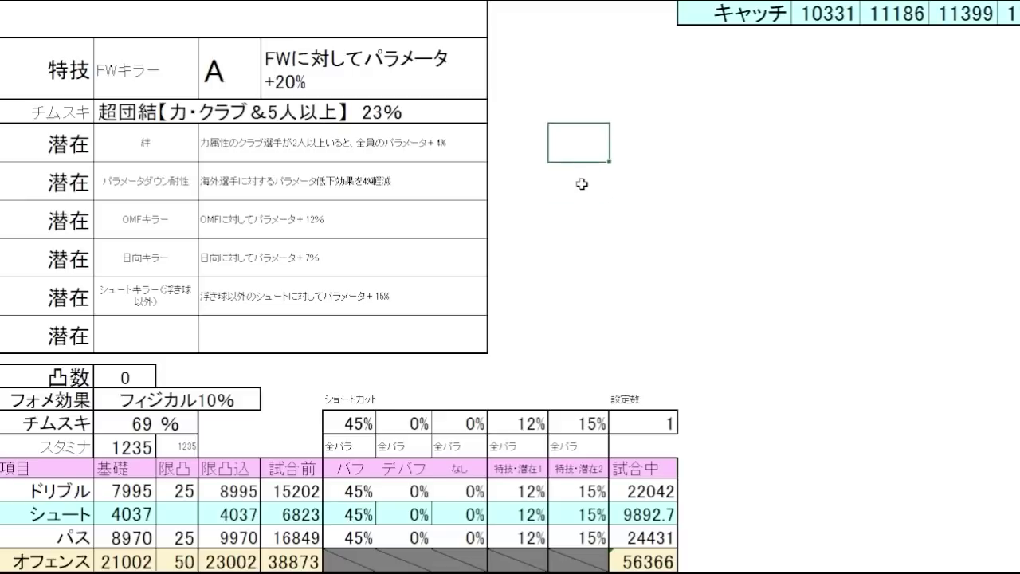
{"action": "left_click", "coordinate": [584, 192]}
{"action": "left_click_drag", "start_coordinate": [462, 153], "coordinate": [461, 167]}
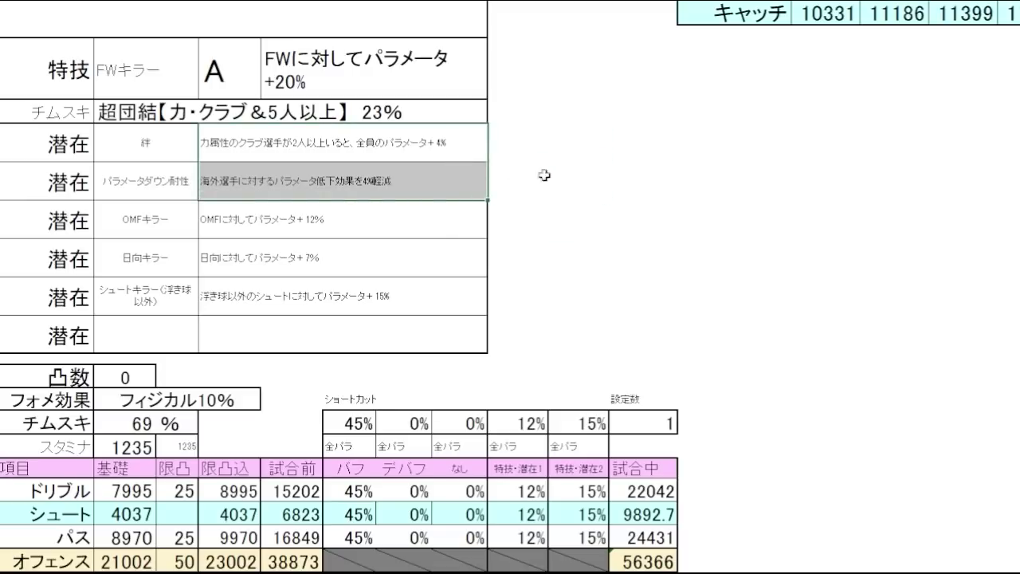
{"action": "left_click", "coordinate": [587, 175]}
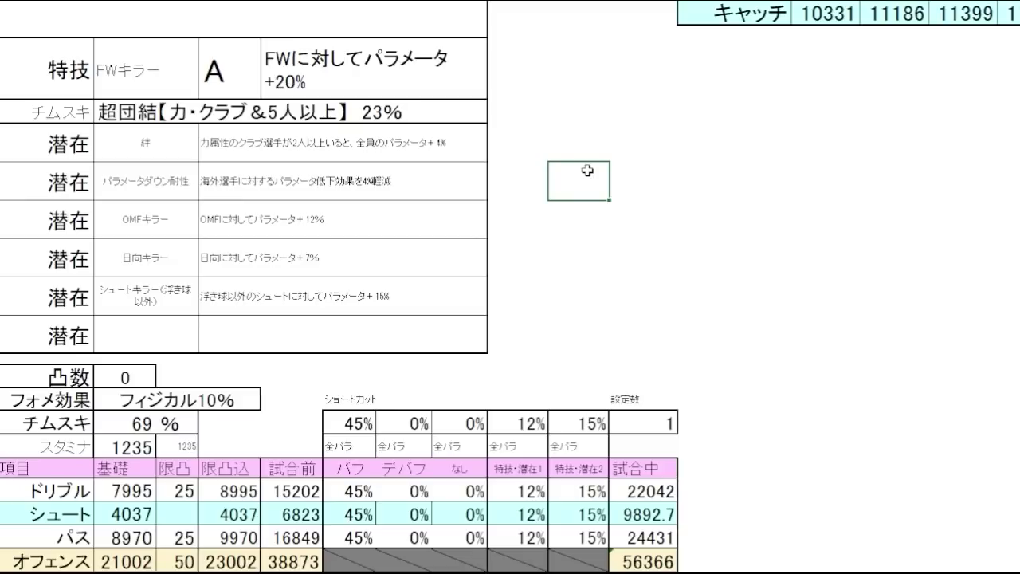
{"action": "left_click", "coordinate": [557, 269]}
{"action": "left_click", "coordinate": [569, 292]}
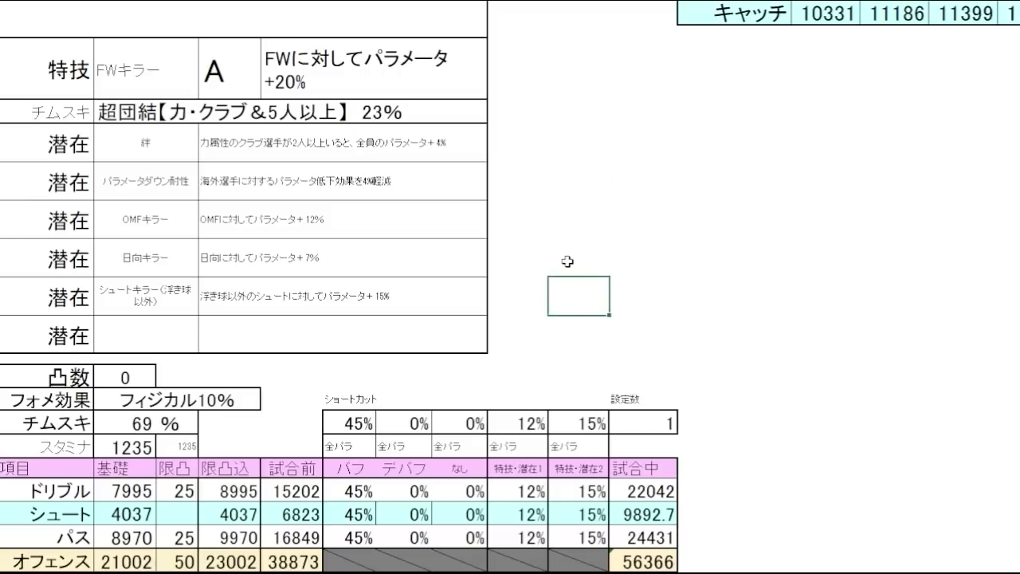
Examine the DF card's remaining 潜在 skills: OMFキラー, 日向キラー and シュートキラー(浮き球以外).
{"action": "left_click", "coordinate": [568, 258]}
{"action": "left_click", "coordinate": [568, 293]}
{"action": "left_click", "coordinate": [568, 256]}
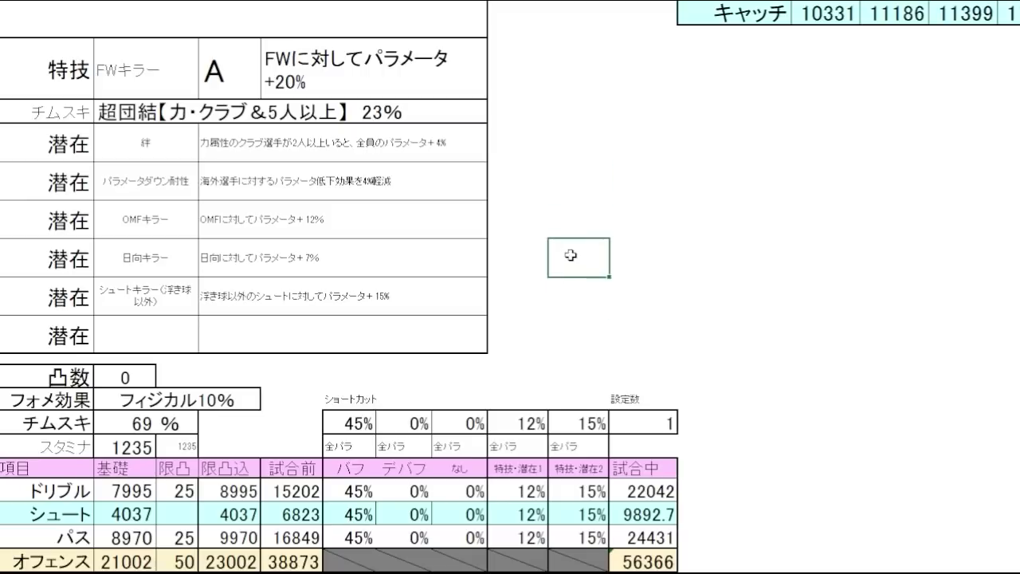
{"action": "left_click", "coordinate": [587, 285]}
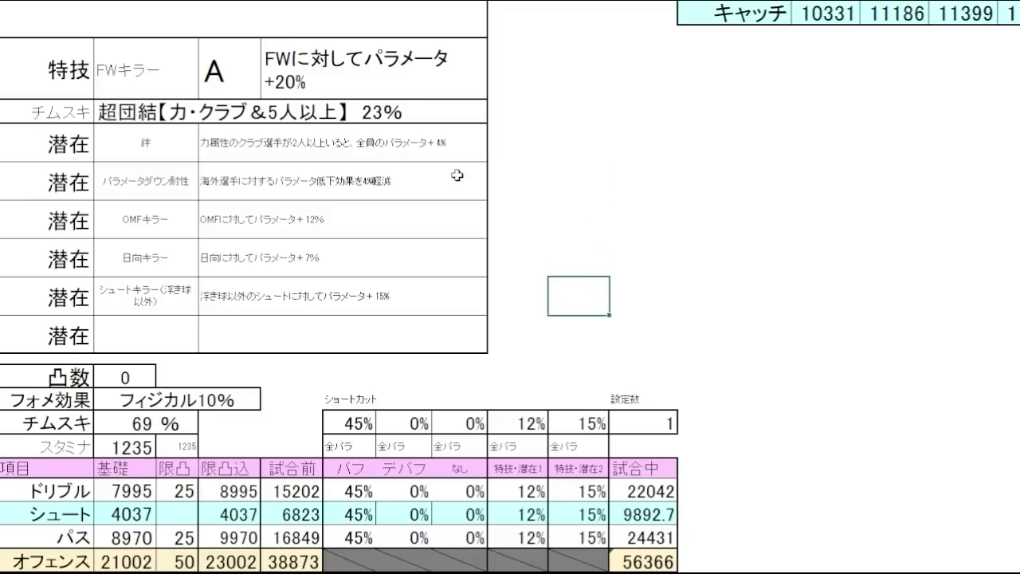
{"action": "left_click_drag", "start_coordinate": [353, 234], "coordinate": [493, 272]}
{"action": "left_click", "coordinate": [588, 241]}
Review the DF card's 基礎, 試合前 and 試合中 values in the stat table below its 潜在 skills.
{"action": "scroll", "coordinate": [653, 148], "scroll_direction": "down", "scroll_amount": 2}
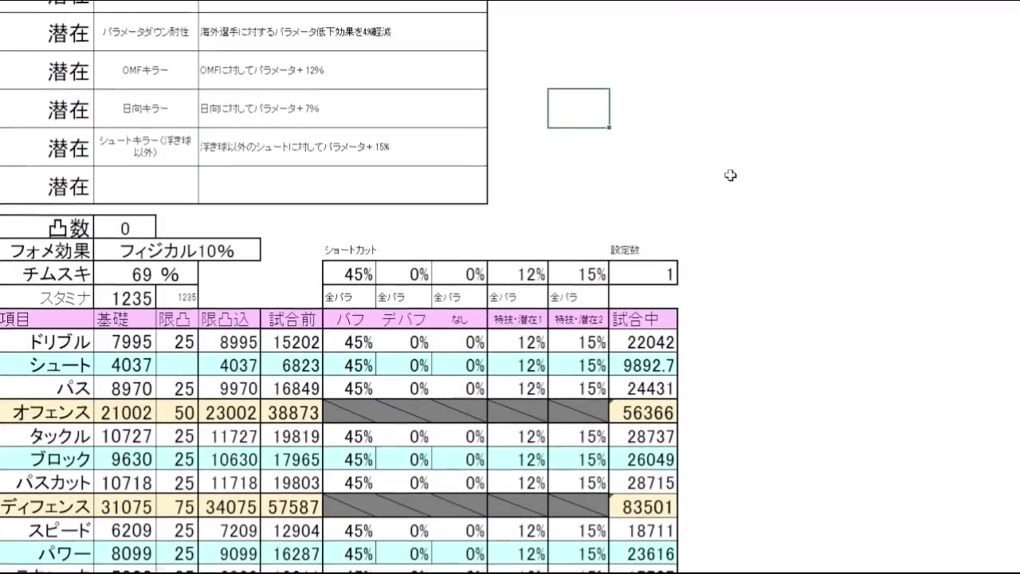
{"action": "left_click", "coordinate": [746, 178]}
{"action": "scroll", "coordinate": [745, 177], "scroll_direction": "down", "scroll_amount": 1}
{"action": "left_click", "coordinate": [745, 178]}
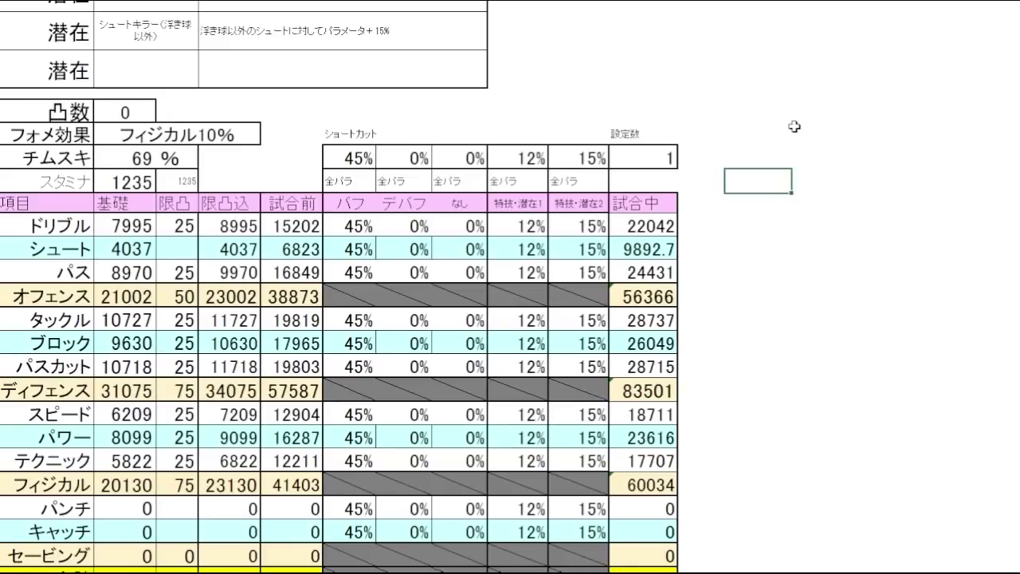
{"action": "left_click", "coordinate": [787, 141]}
{"action": "left_click", "coordinate": [797, 201]}
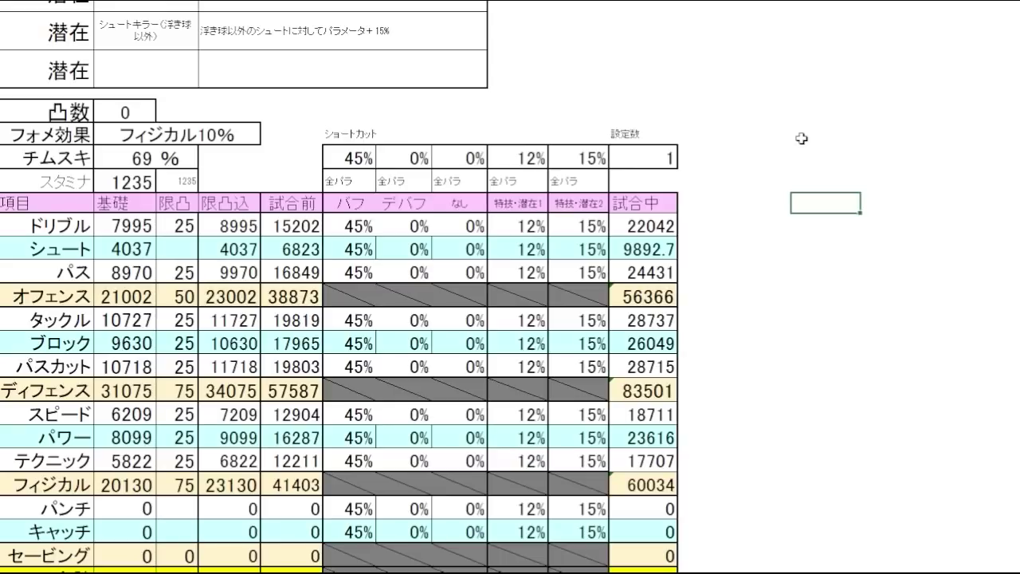
Return to the DF card's 試合中能力値 table and review its キラー condition columns alongside 技威力.
{"action": "scroll", "coordinate": [965, 162], "scroll_direction": "up", "scroll_amount": 10}
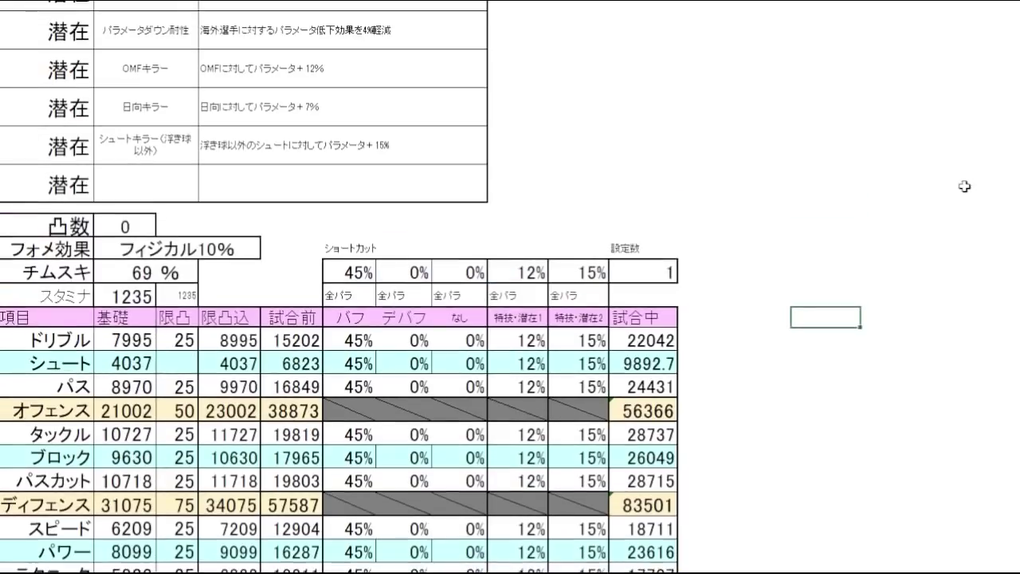
{"action": "scroll", "coordinate": [973, 405], "scroll_direction": "up", "scroll_amount": 1}
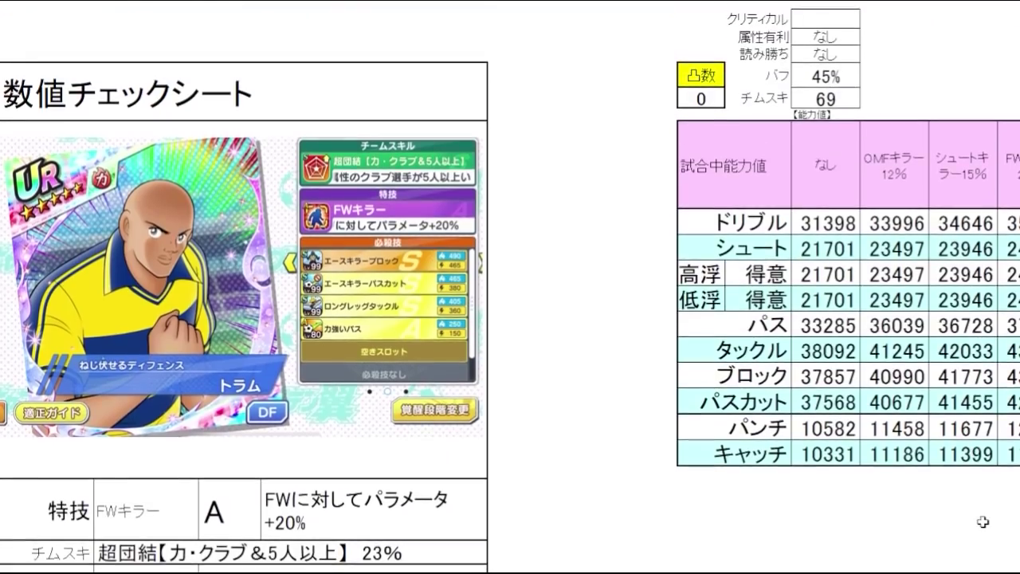
{"action": "left_click", "coordinate": [984, 523]}
{"action": "scroll", "coordinate": [862, 501], "scroll_direction": "right", "scroll_amount": 6}
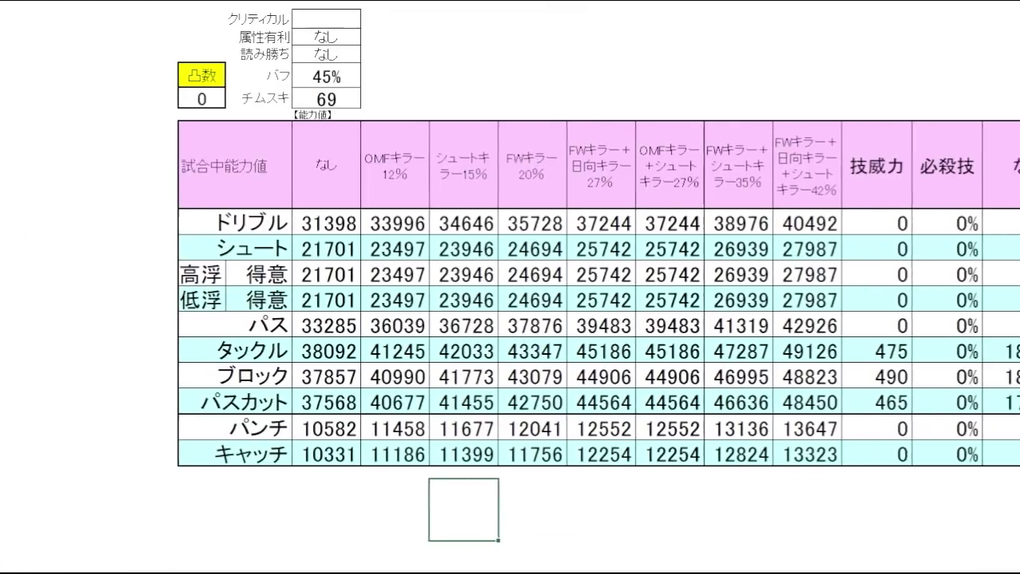
{"action": "left_click", "coordinate": [721, 486]}
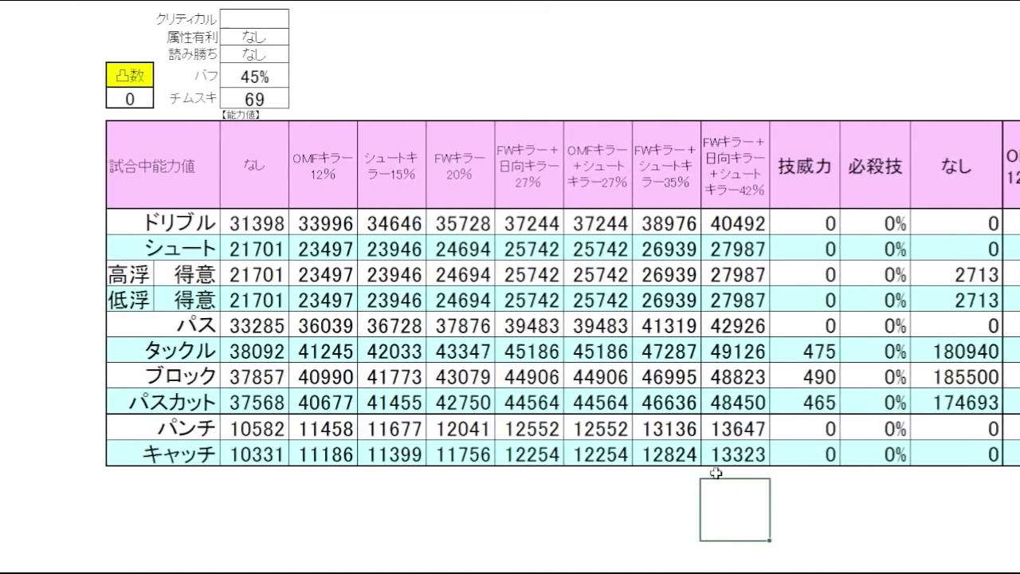
{"action": "left_click", "coordinate": [678, 105]}
{"action": "left_click", "coordinate": [267, 179]}
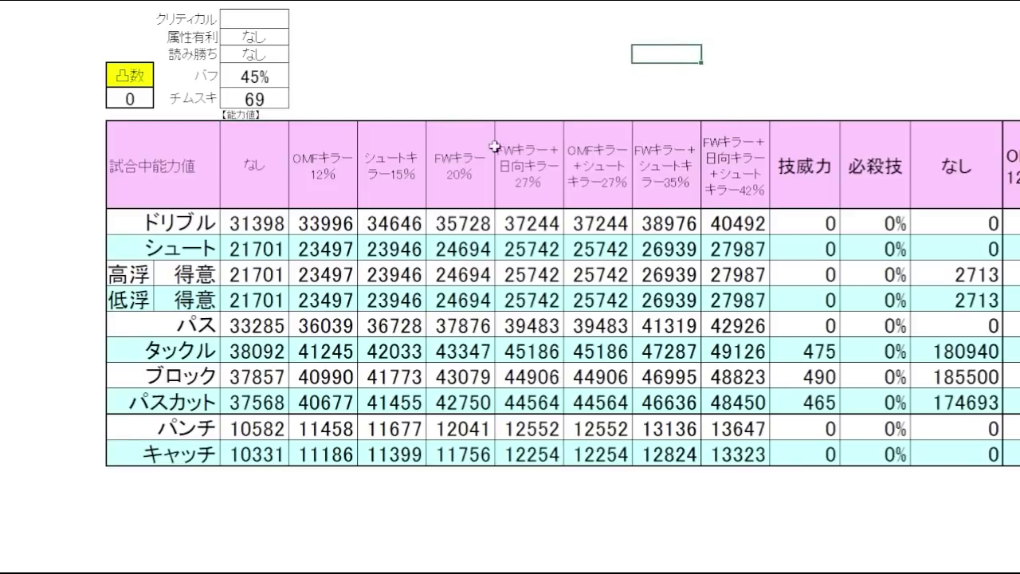
{"action": "left_click", "coordinate": [272, 180]}
{"action": "left_click", "coordinate": [454, 78]}
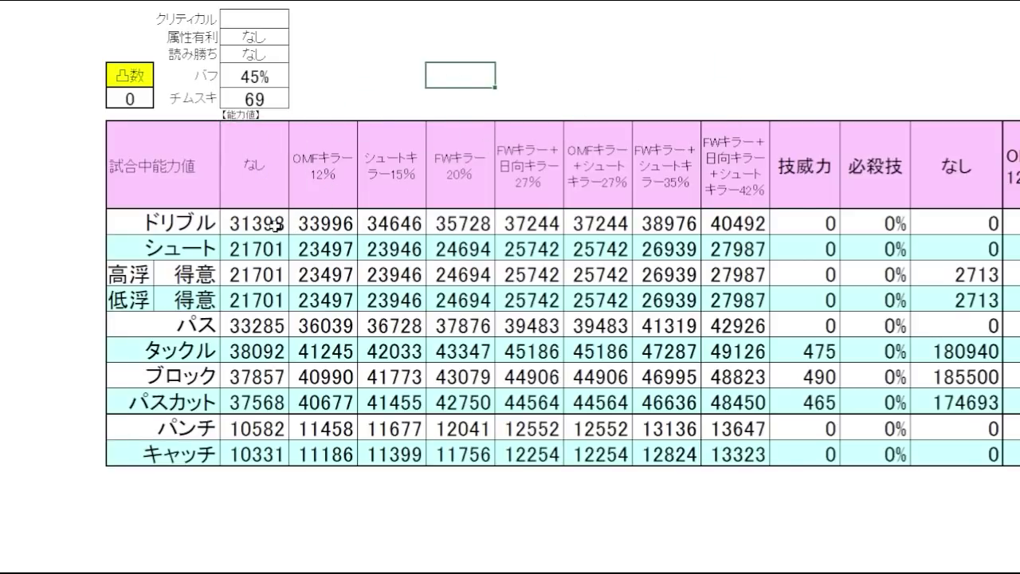
Check the タックル, ブロック and パスカット values under the なし, OMFキラー12% and シュートキラー15% columns.
{"action": "key", "text": "ctrl+z"}
{"action": "left_click", "coordinate": [273, 379]}
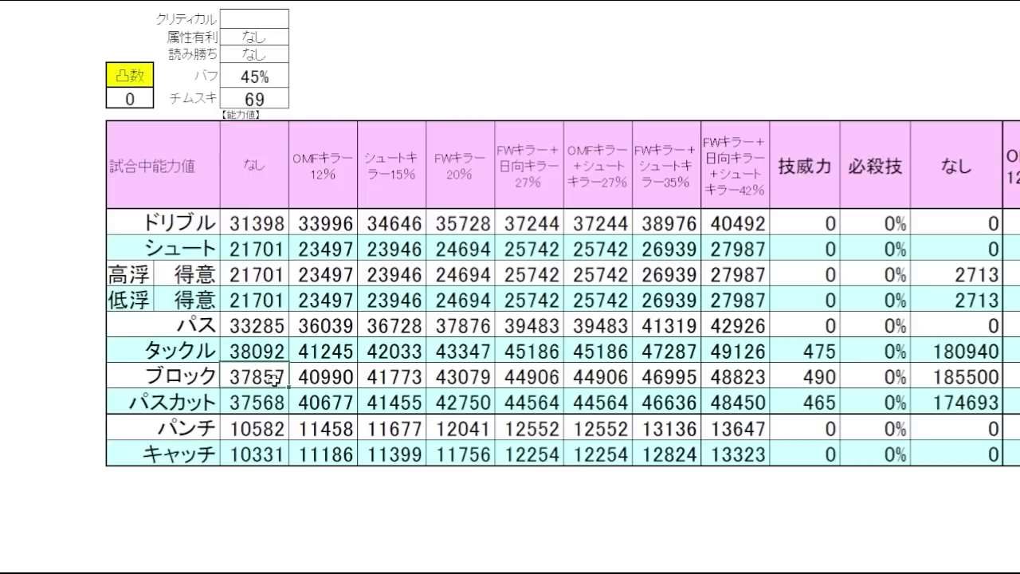
{"action": "left_click", "coordinate": [277, 408]}
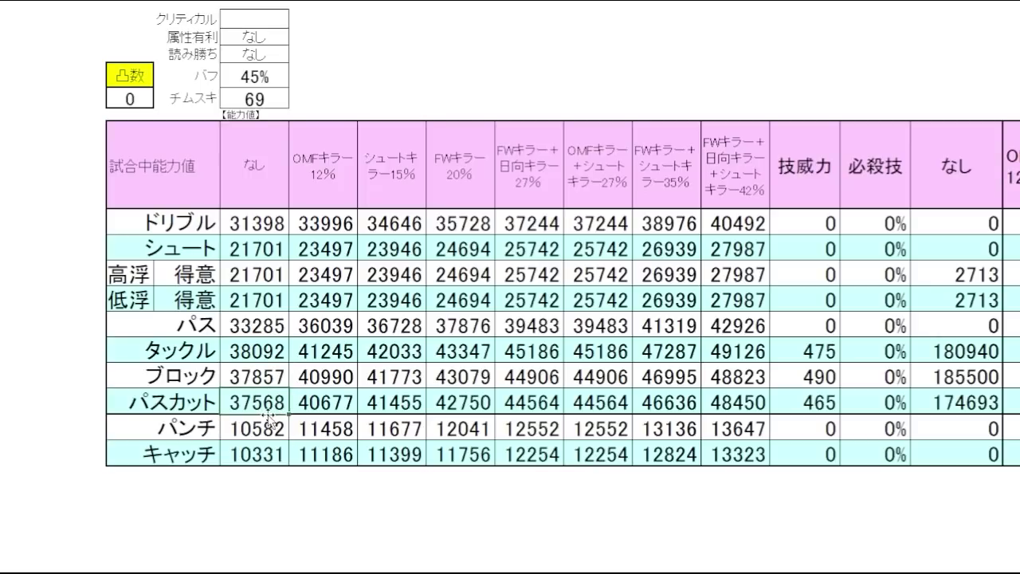
{"action": "left_click", "coordinate": [351, 356]}
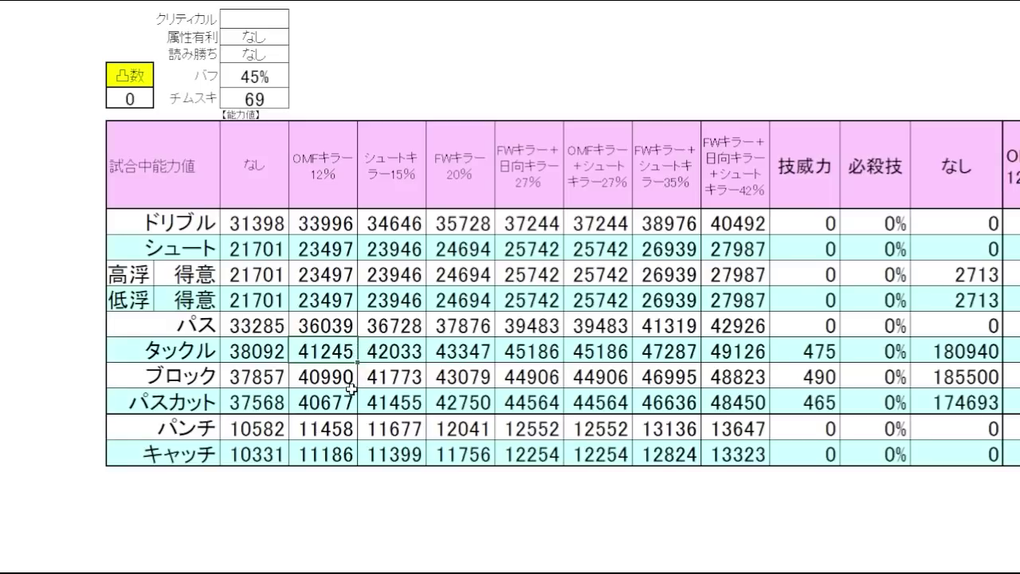
{"action": "left_click", "coordinate": [349, 384]}
{"action": "left_click", "coordinate": [343, 403]}
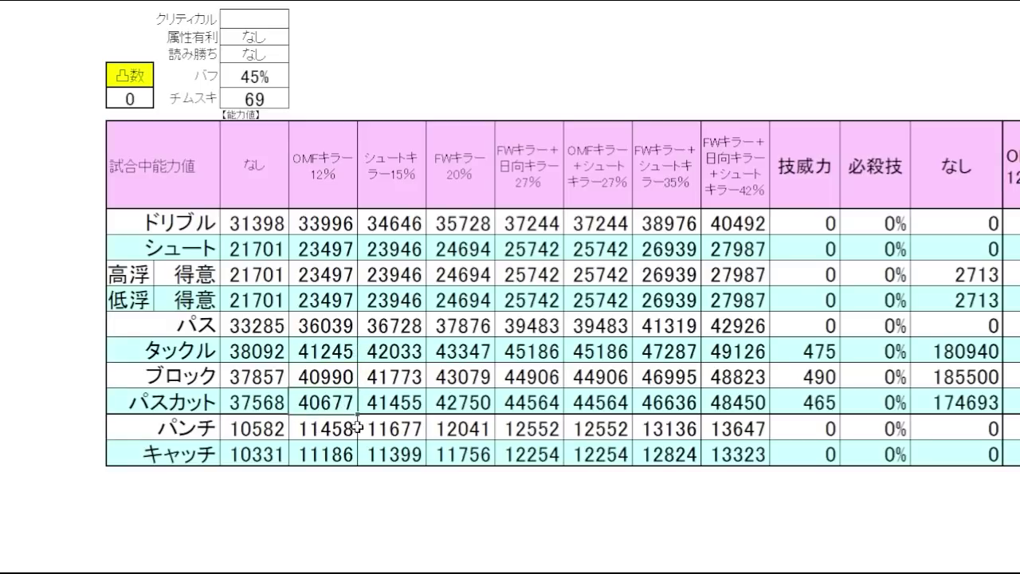
{"action": "left_click", "coordinate": [406, 351]}
{"action": "left_click", "coordinate": [403, 165]}
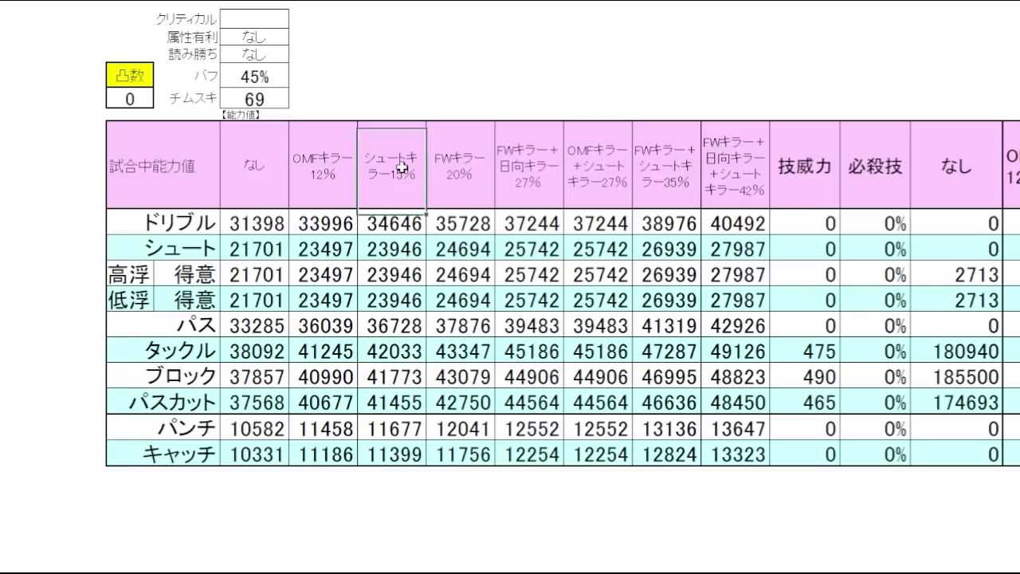
{"action": "left_click", "coordinate": [410, 351]}
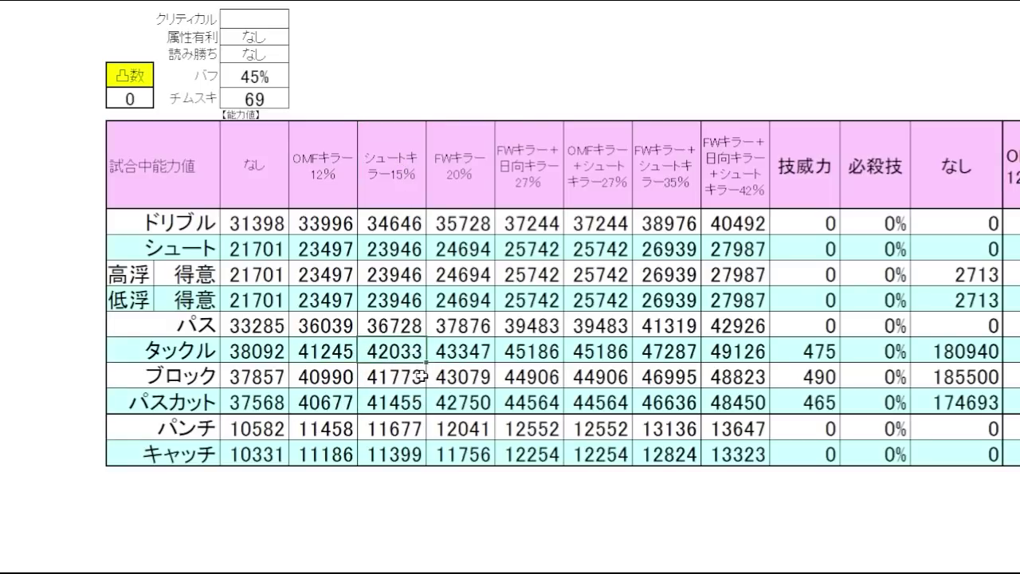
{"action": "left_click", "coordinate": [406, 378]}
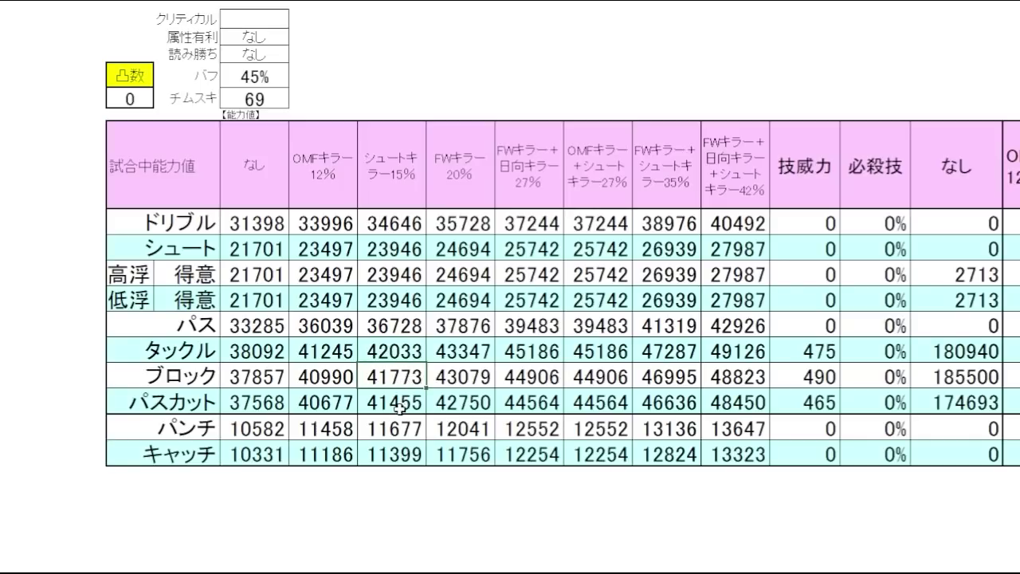
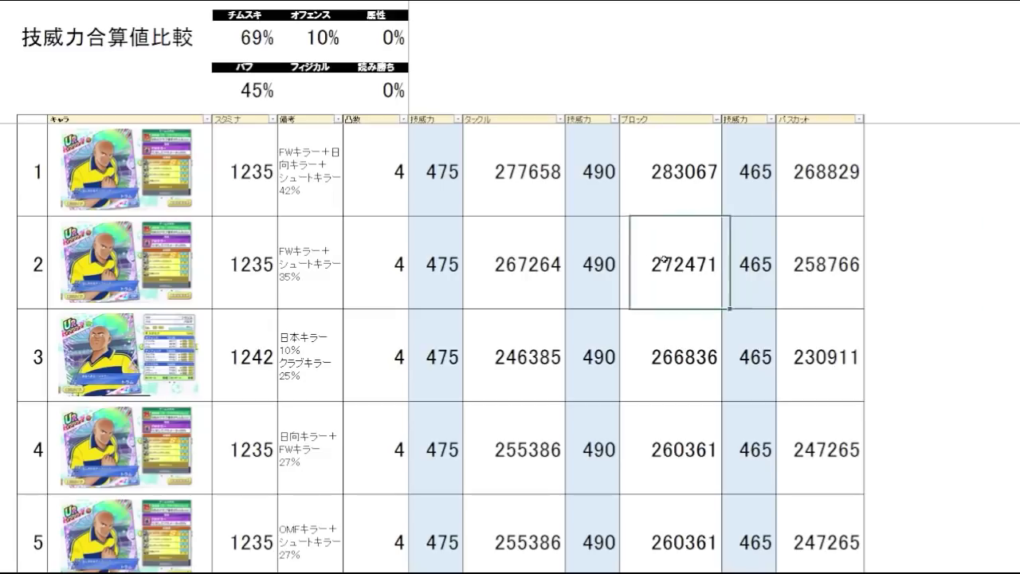
Compare the ブロック totals and conditions of the three highest-ranked rows in the 技威力合算値比較 table.
{"action": "left_click_drag", "start_coordinate": [647, 175], "coordinate": [661, 251]}
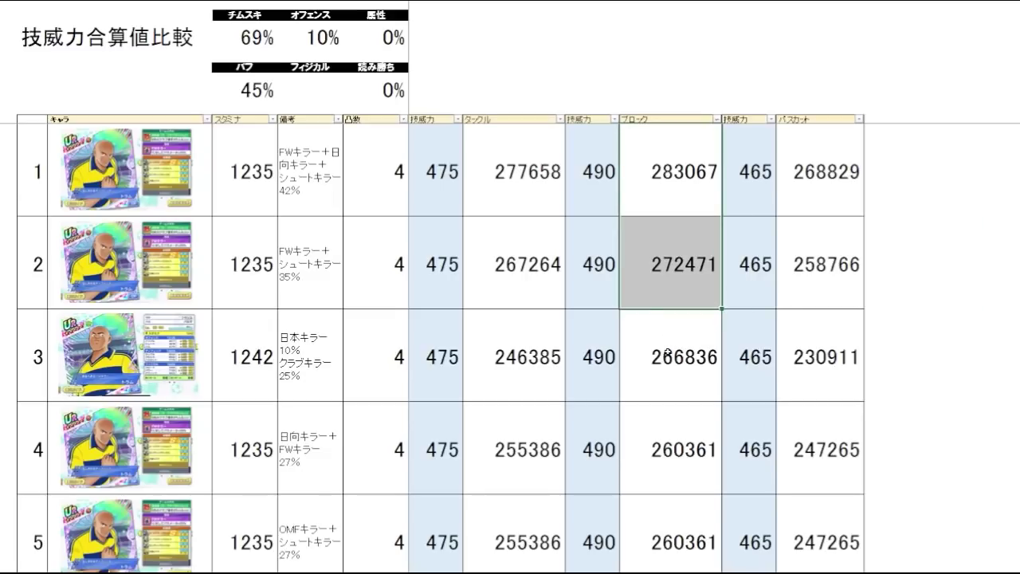
{"action": "left_click", "coordinate": [668, 351]}
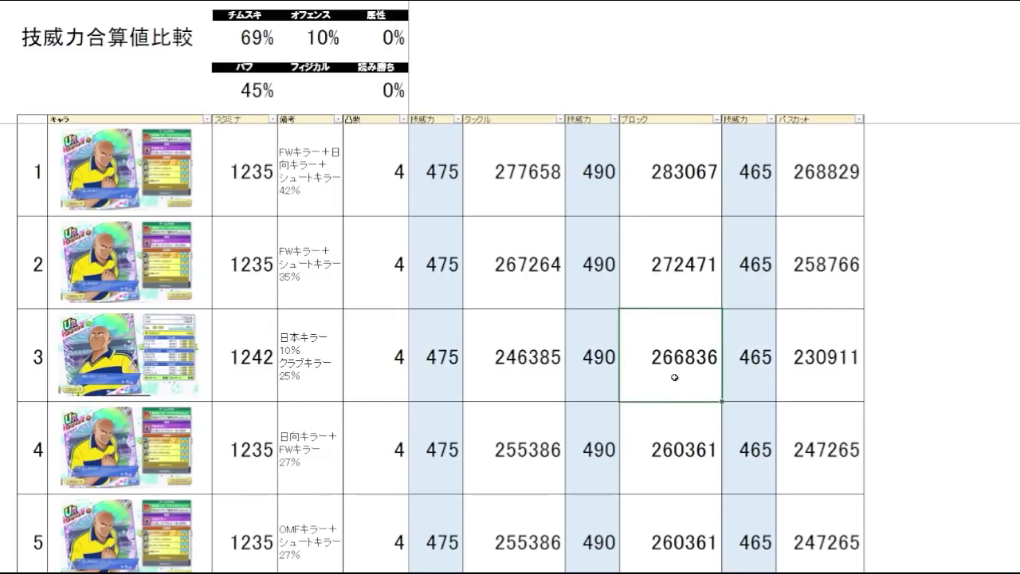
{"action": "left_click_drag", "start_coordinate": [674, 377], "coordinate": [271, 367]}
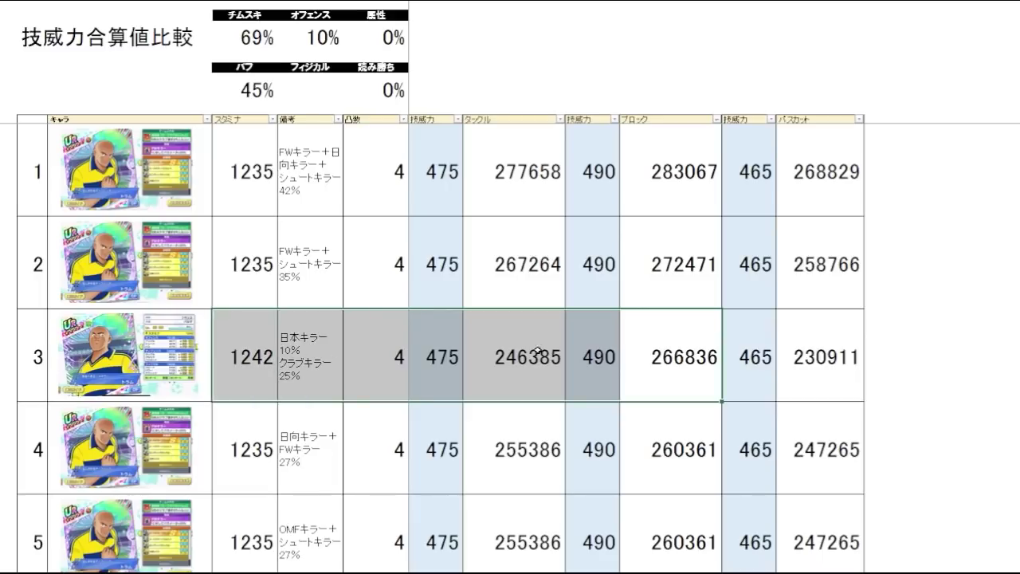
{"action": "left_click", "coordinate": [661, 194]}
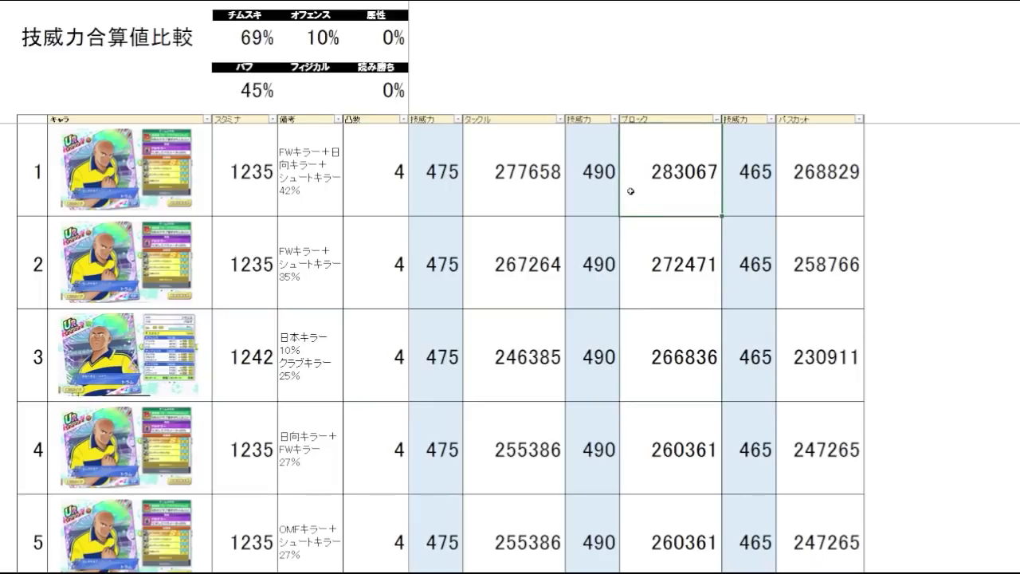
{"action": "left_click_drag", "start_coordinate": [668, 191], "coordinate": [333, 196]}
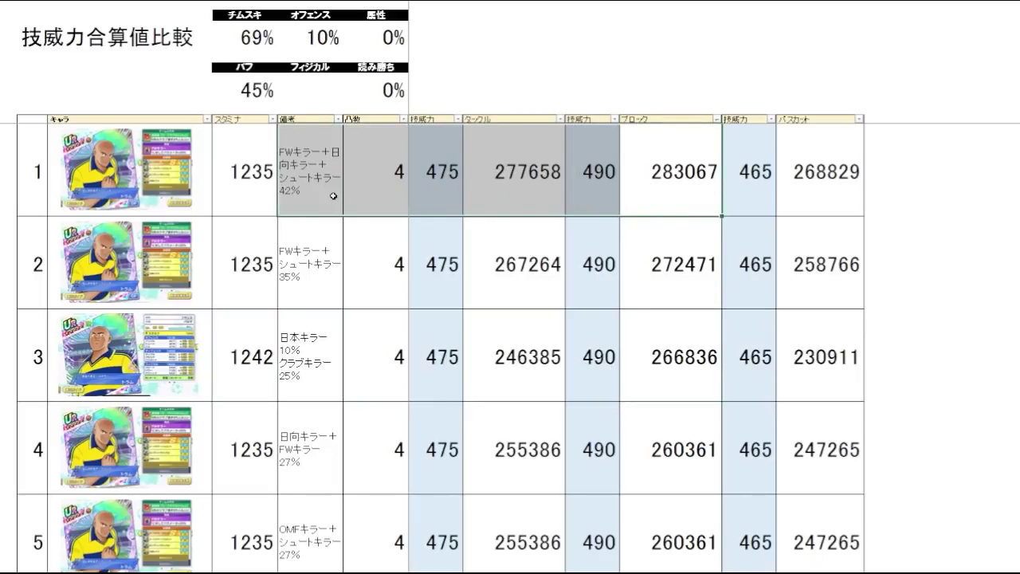
{"action": "left_click", "coordinate": [656, 275]}
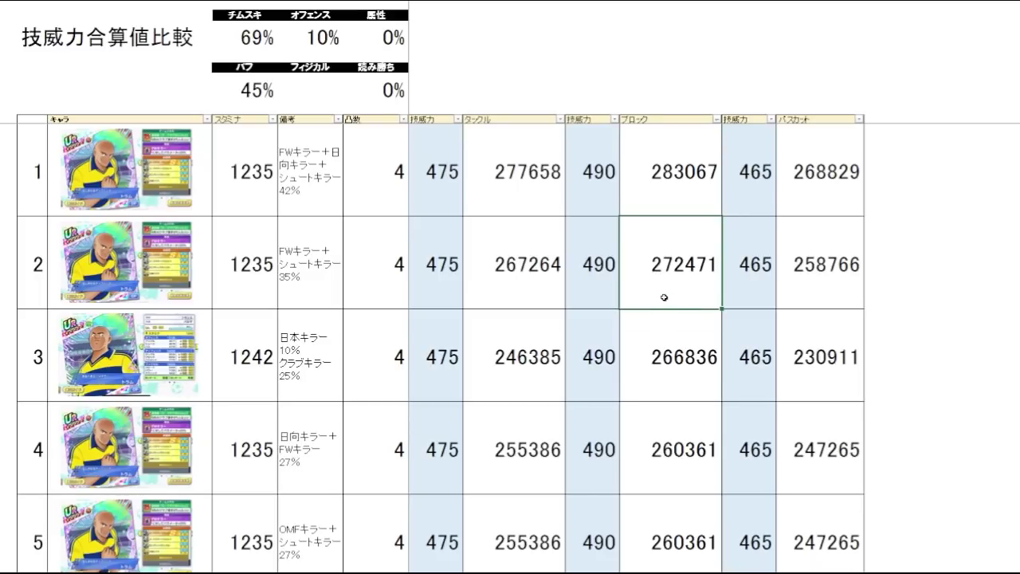
{"action": "left_click_drag", "start_coordinate": [659, 289], "coordinate": [200, 287]}
Sort the 技威力合算値比較 table by パスカット in descending order.
{"action": "left_click", "coordinate": [625, 266]}
{"action": "left_click", "coordinate": [843, 152]}
{"action": "left_click", "coordinate": [970, 289]}
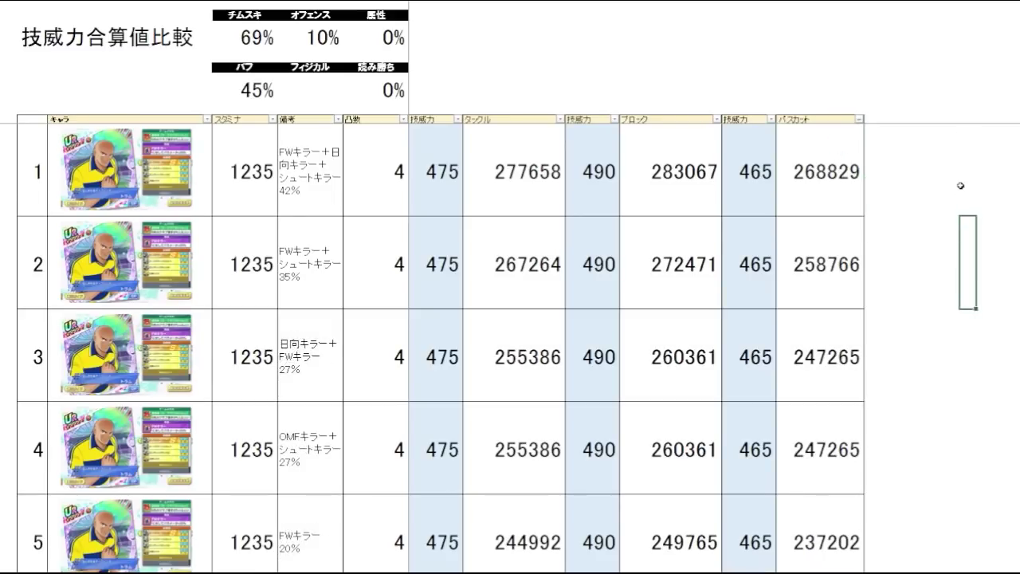
{"action": "left_click", "coordinate": [961, 182]}
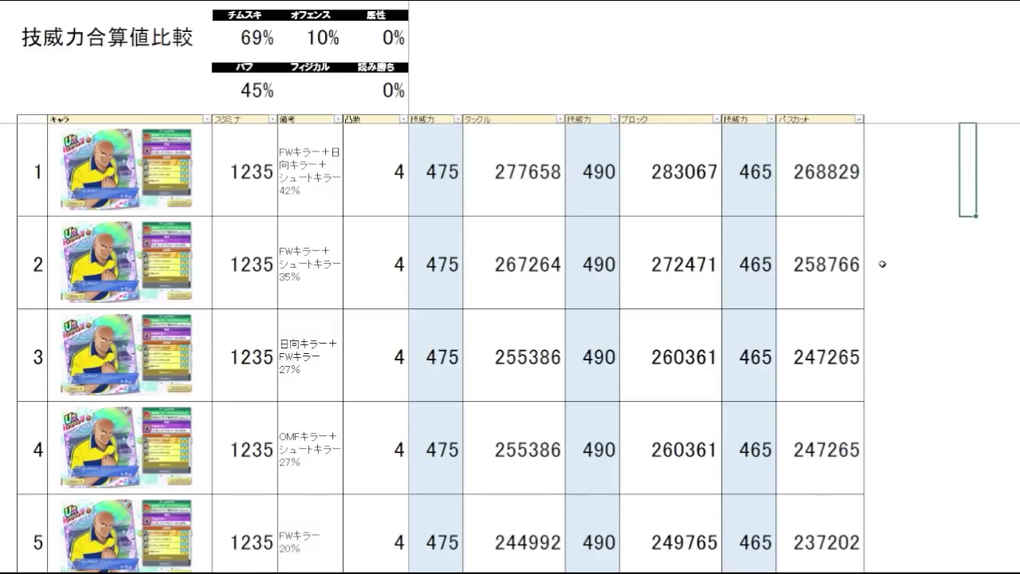
Compare the パスカット totals of the three highest-ranked rows, highlighting the 日向キラー+FWキラー 27% row.
{"action": "left_click_drag", "start_coordinate": [861, 180], "coordinate": [845, 253]}
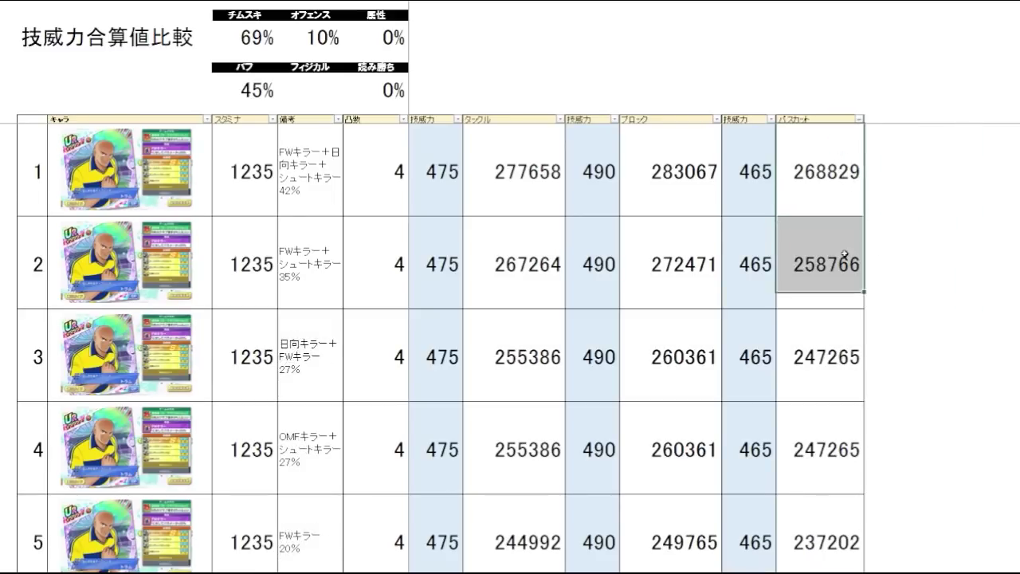
{"action": "left_click", "coordinate": [960, 265]}
{"action": "left_click", "coordinate": [814, 347]}
{"action": "left_click_drag", "start_coordinate": [899, 327], "coordinate": [236, 359]}
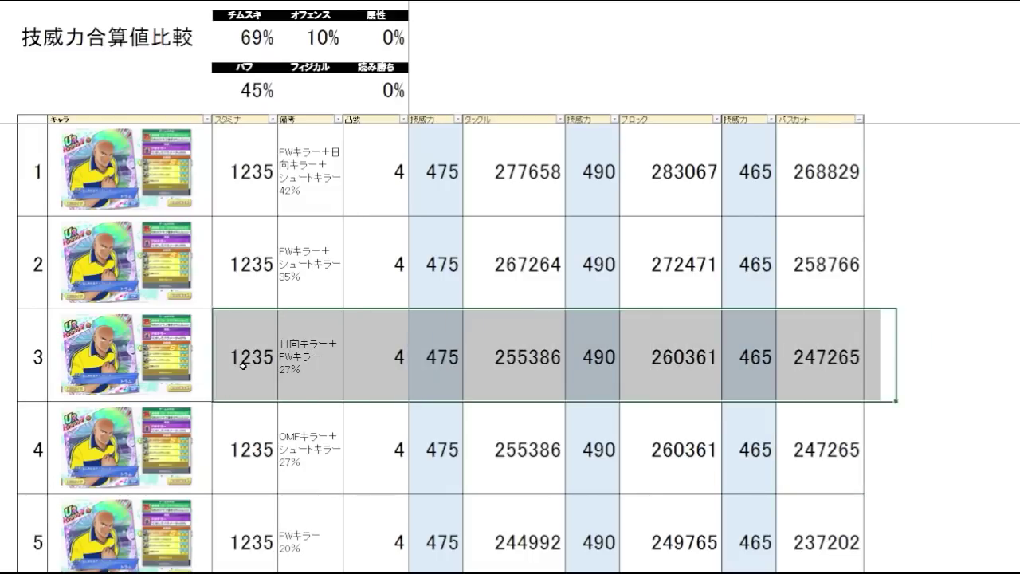
{"action": "left_click", "coordinate": [797, 354]}
Find the 日本キラー10% クラブキラー25% card lower in the ranking and highlight its row to check its パスカット total.
{"action": "key", "text": "Down"}
{"action": "key", "text": "Down"}
{"action": "key", "text": "Down"}
{"action": "key", "text": "Down"}
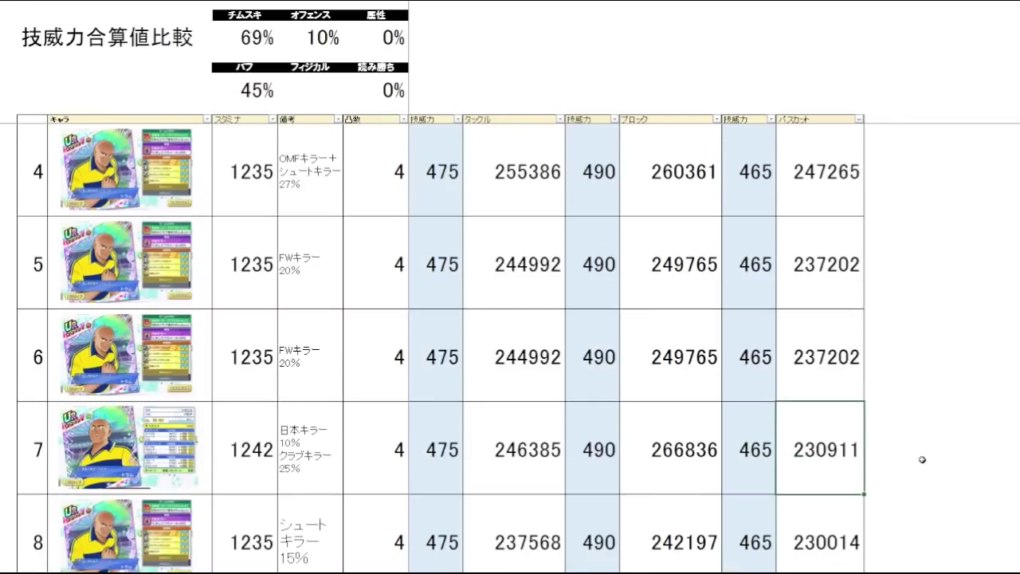
{"action": "left_click", "coordinate": [922, 457]}
{"action": "left_click_drag", "start_coordinate": [922, 456], "coordinate": [257, 477]}
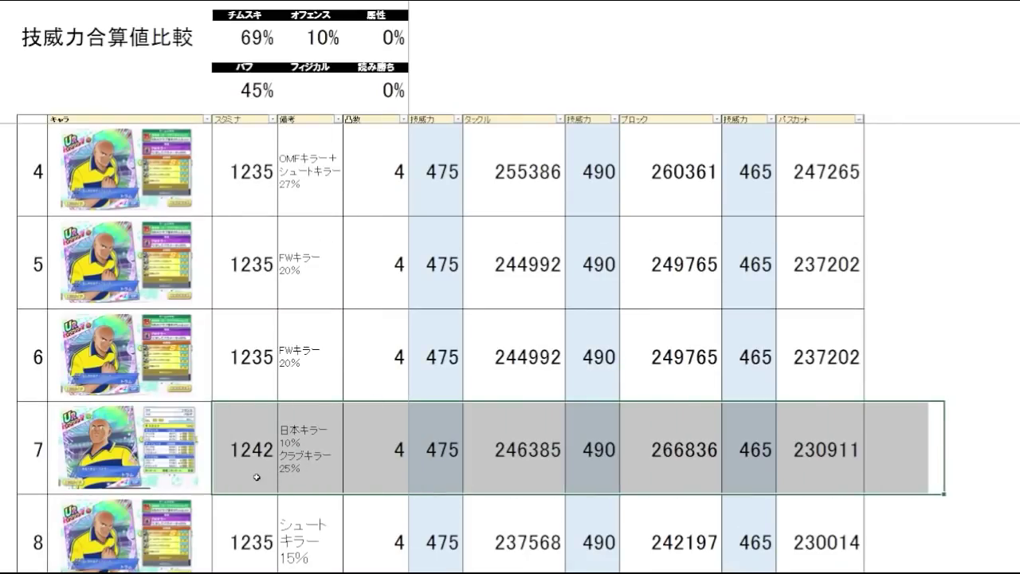
{"action": "left_click", "coordinate": [832, 464]}
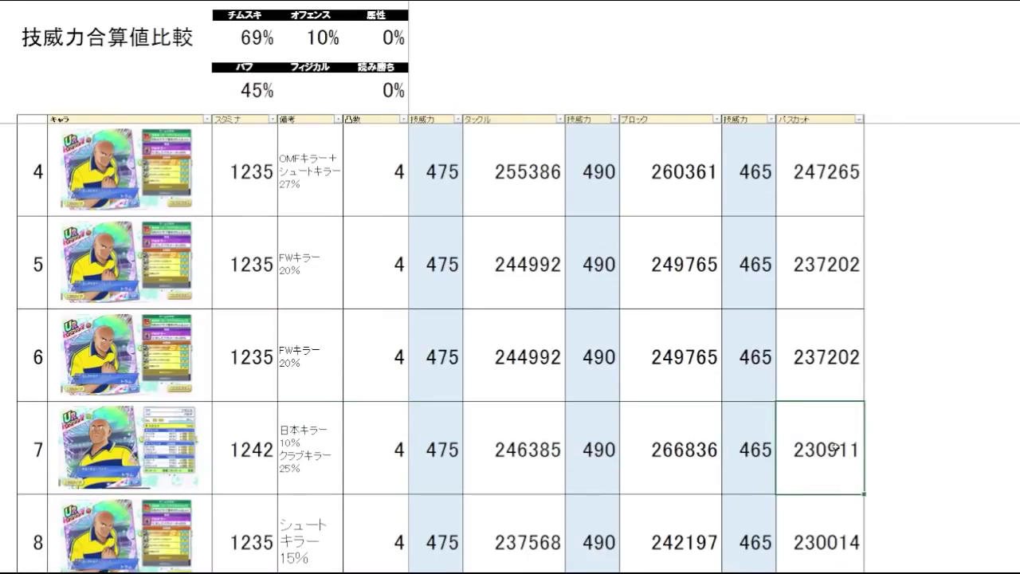
{"action": "key", "text": "Up"}
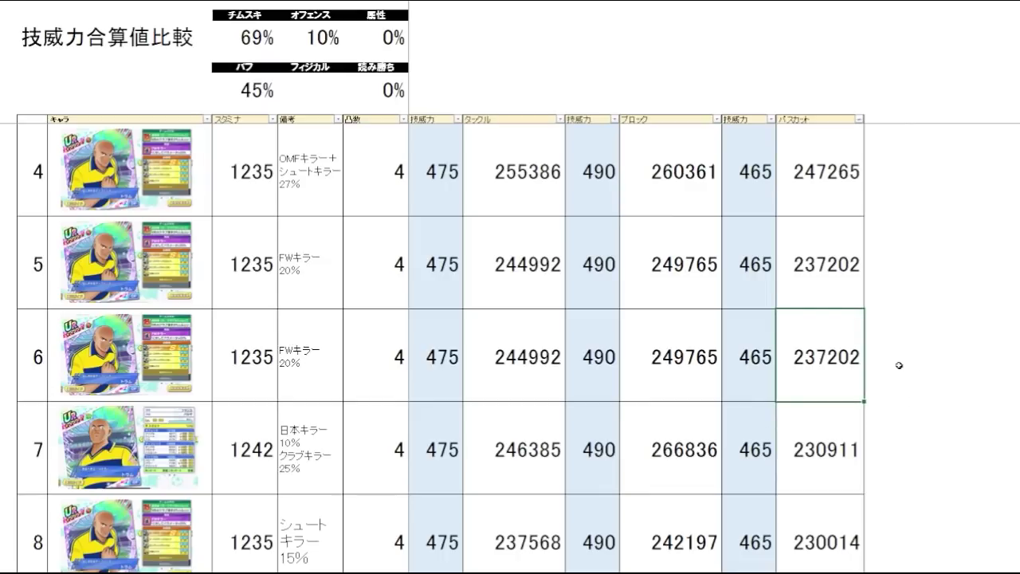
Compare the FWキラー20% row's パスカット total with the row below it and review the higher-ranked rows again.
{"action": "left_click_drag", "start_coordinate": [899, 365], "coordinate": [788, 383]}
{"action": "left_click", "coordinate": [795, 378]}
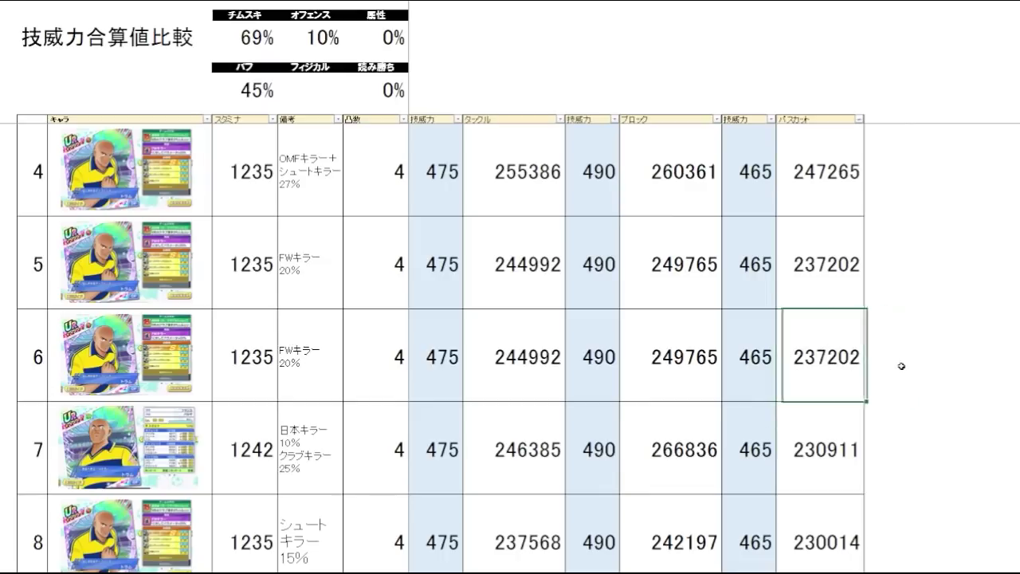
{"action": "key", "text": "Down"}
{"action": "left_click", "coordinate": [830, 374]}
{"action": "left_click", "coordinate": [941, 374]}
{"action": "scroll", "coordinate": [932, 417], "scroll_direction": "up", "scroll_amount": 1}
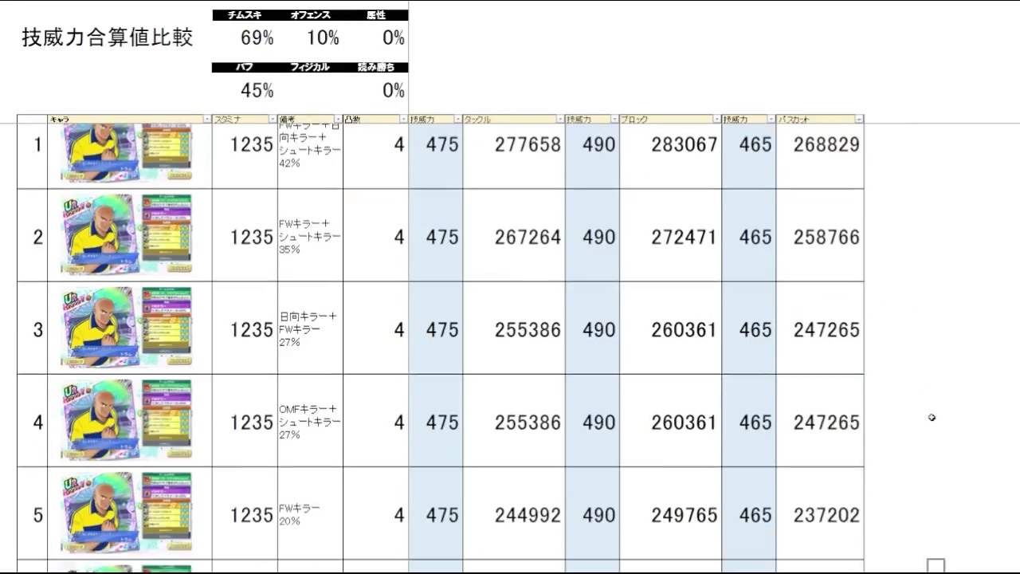
Review the タックル, ブロック and パスカット totals of the top-ranked FWキラー＋日向キラー＋シュートキラー 42% row, highlighting them together.
{"action": "left_click", "coordinate": [934, 331]}
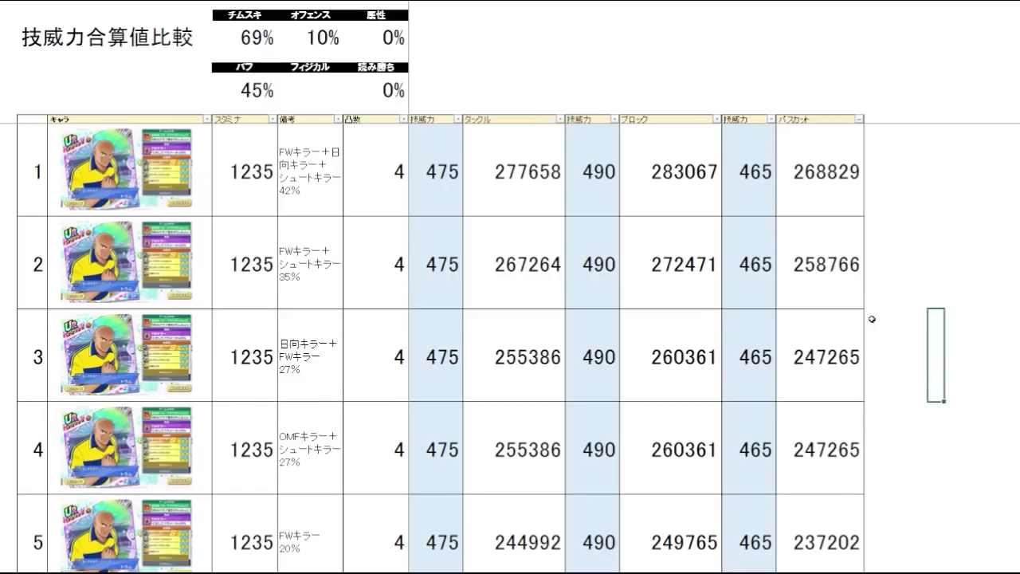
{"action": "left_click", "coordinate": [907, 268]}
{"action": "left_click_drag", "start_coordinate": [901, 171], "coordinate": [476, 184]}
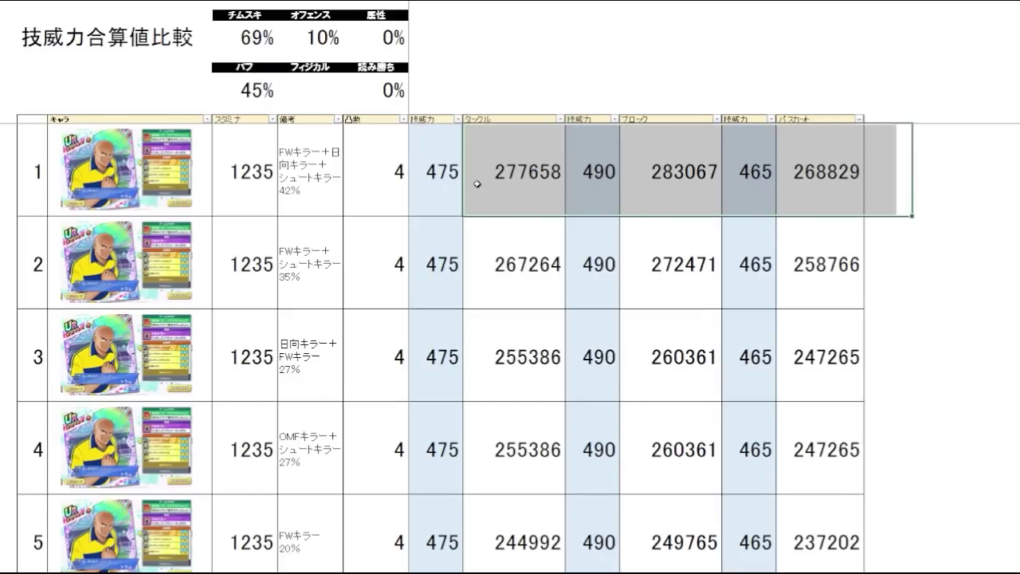
{"action": "left_click", "coordinate": [974, 269]}
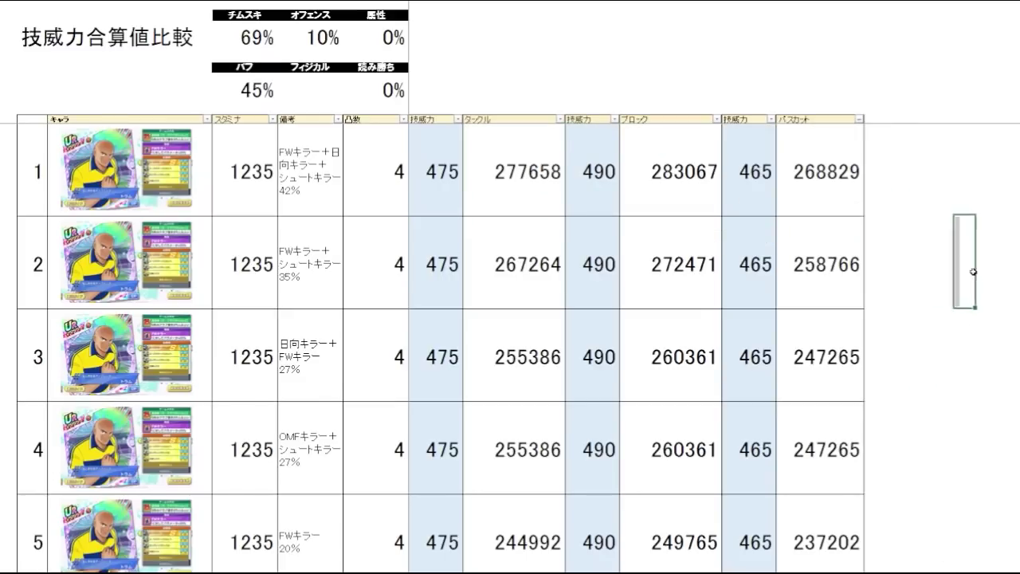
{"action": "left_click", "coordinate": [910, 268]}
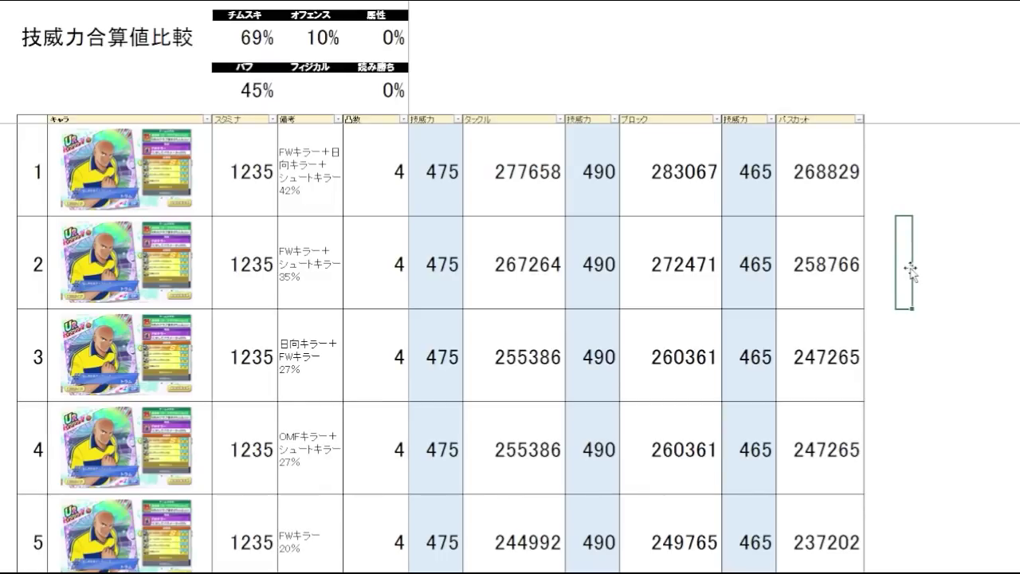
{"action": "left_click", "coordinate": [906, 171]}
{"action": "left_click", "coordinate": [909, 246]}
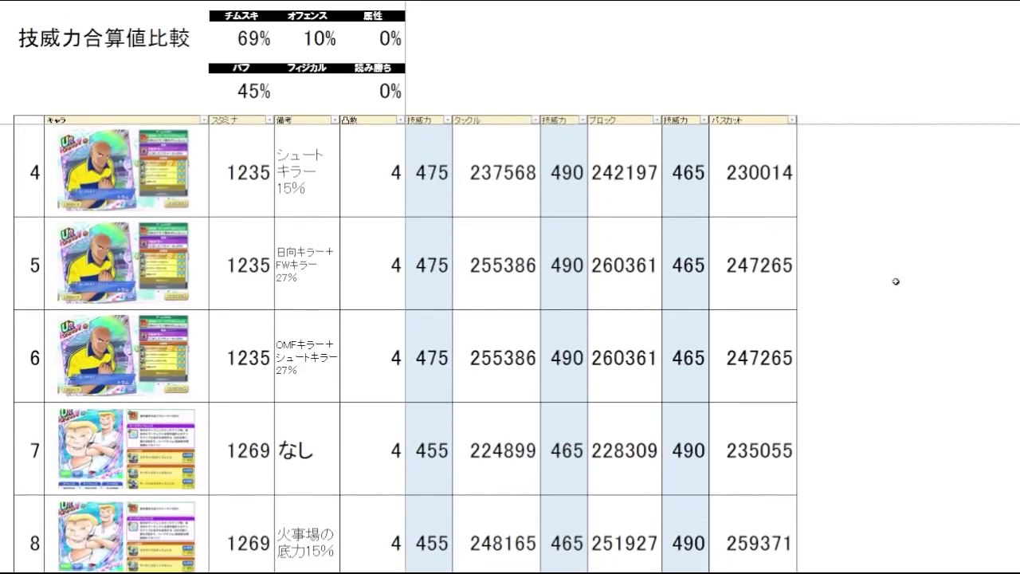
Sort the comparison table by タックル in descending order and highlight the タックル totals of the two highest-ranked rows.
{"action": "scroll", "coordinate": [836, 157], "scroll_direction": "up", "scroll_amount": 1}
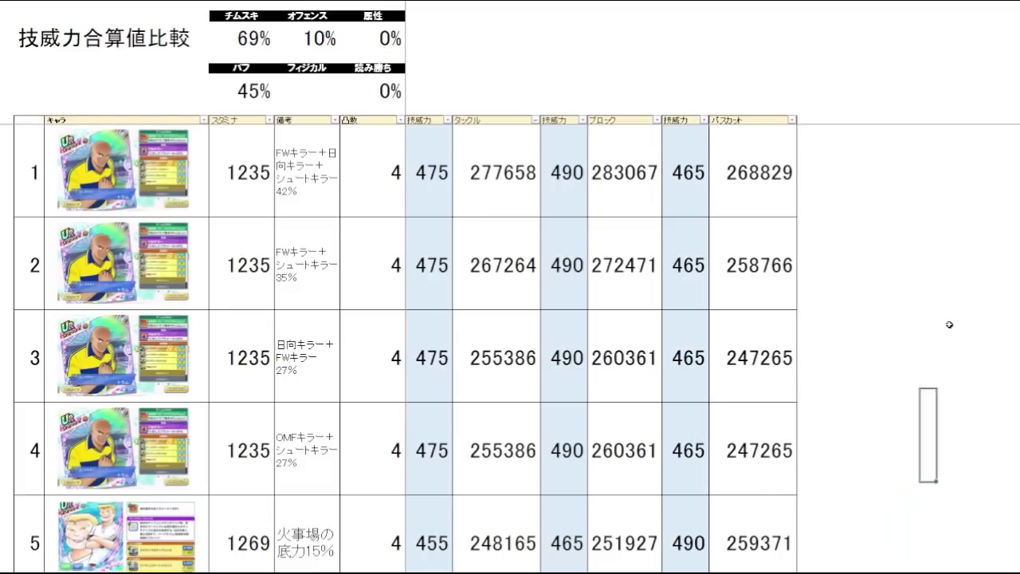
{"action": "left_click", "coordinate": [885, 231]}
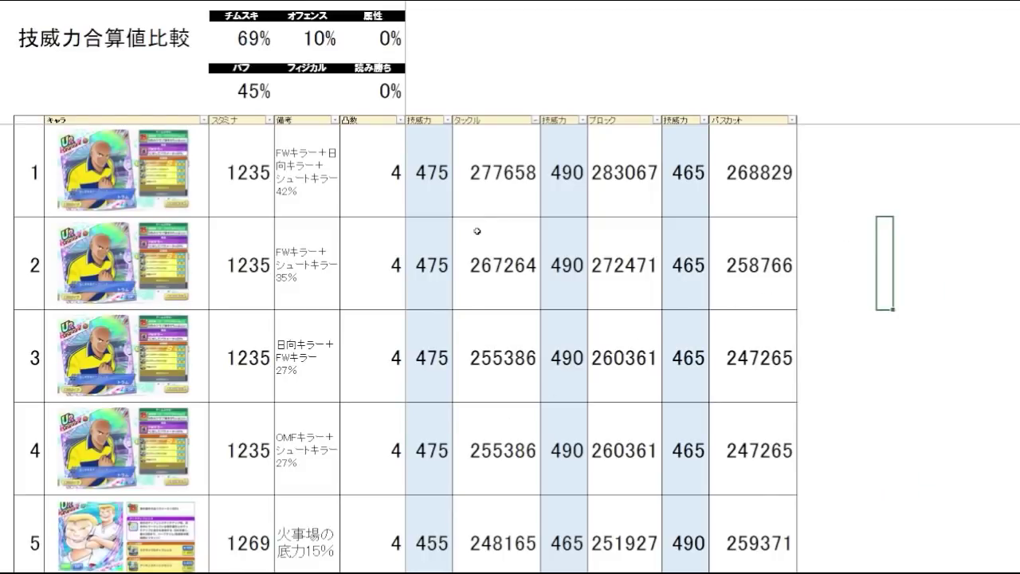
{"action": "left_click_drag", "start_coordinate": [492, 180], "coordinate": [494, 297]}
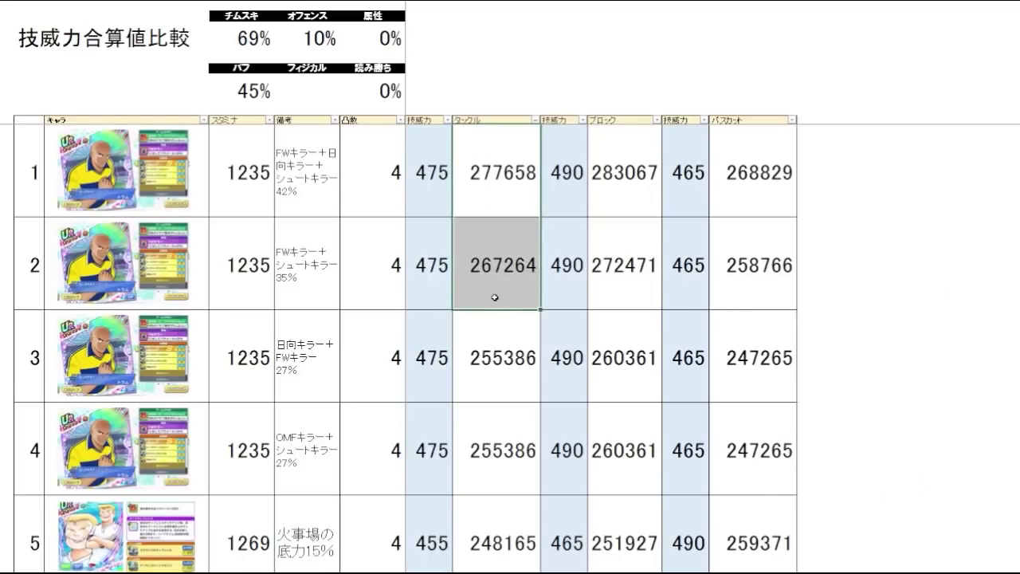
{"action": "scroll", "coordinate": [494, 387], "scroll_direction": "down", "scroll_amount": 1}
Compare the タックル total of the 日向キラー＋FWキラー 27% row with that of the 火事場の底力15% row.
{"action": "left_click", "coordinate": [494, 266]}
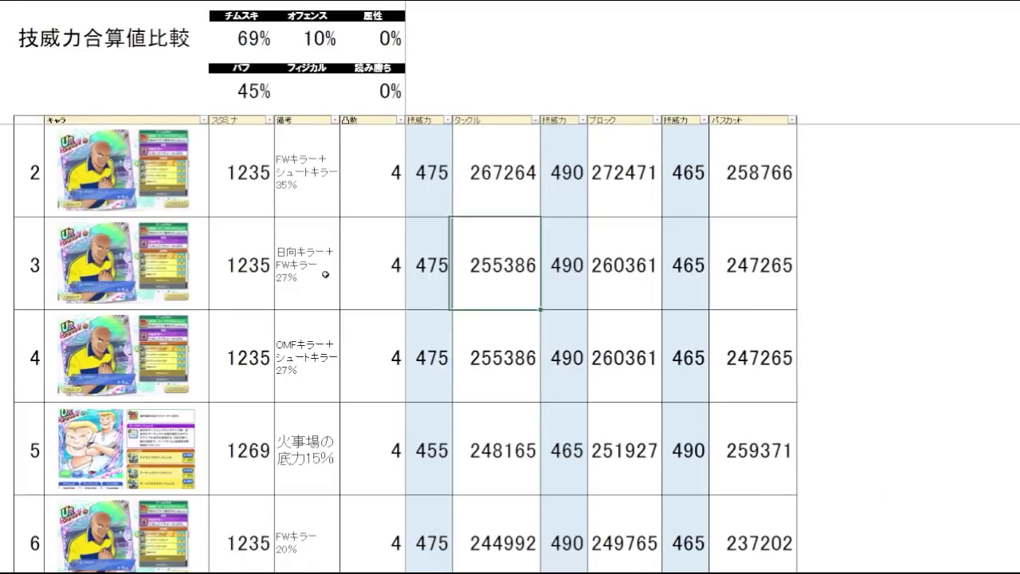
{"action": "left_click_drag", "start_coordinate": [325, 275], "coordinate": [197, 286]}
{"action": "left_click", "coordinate": [497, 281]}
{"action": "left_click", "coordinate": [507, 432]}
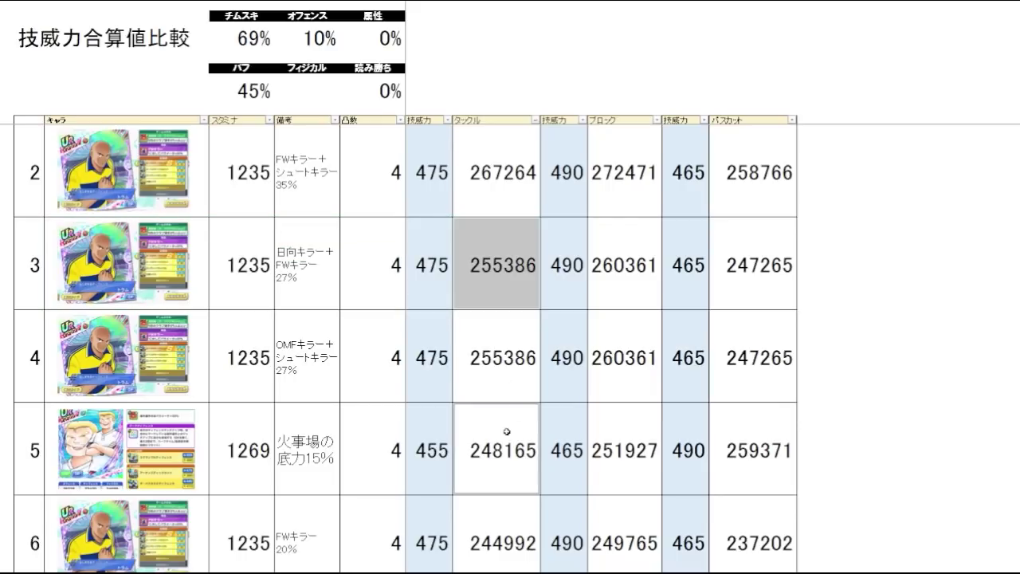
{"action": "left_click", "coordinate": [530, 287]}
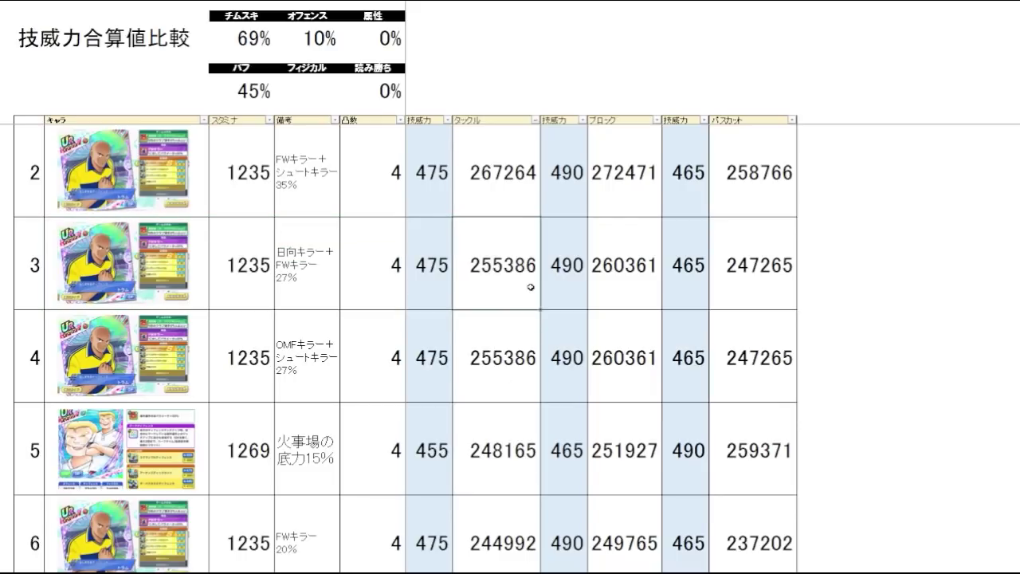
{"action": "key", "text": "Down"}
{"action": "key", "text": "Down"}
{"action": "key", "text": "Up"}
{"action": "key", "text": "Up"}
{"action": "key", "text": "Down"}
{"action": "key", "text": "Down"}
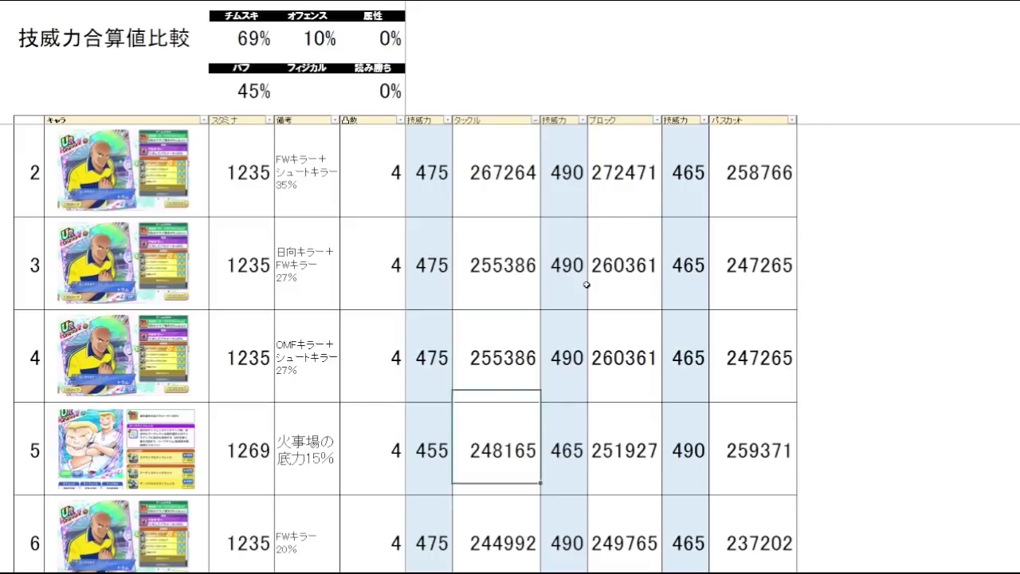
{"action": "key", "text": "Up"}
{"action": "key", "text": "Up"}
Highlight the 日向キラー＋FWキラー 27% row and the 火事場の底力15% row to check their skills against the タックル totals.
{"action": "left_click_drag", "start_coordinate": [490, 293], "coordinate": [218, 289]}
{"action": "key", "text": "Down"}
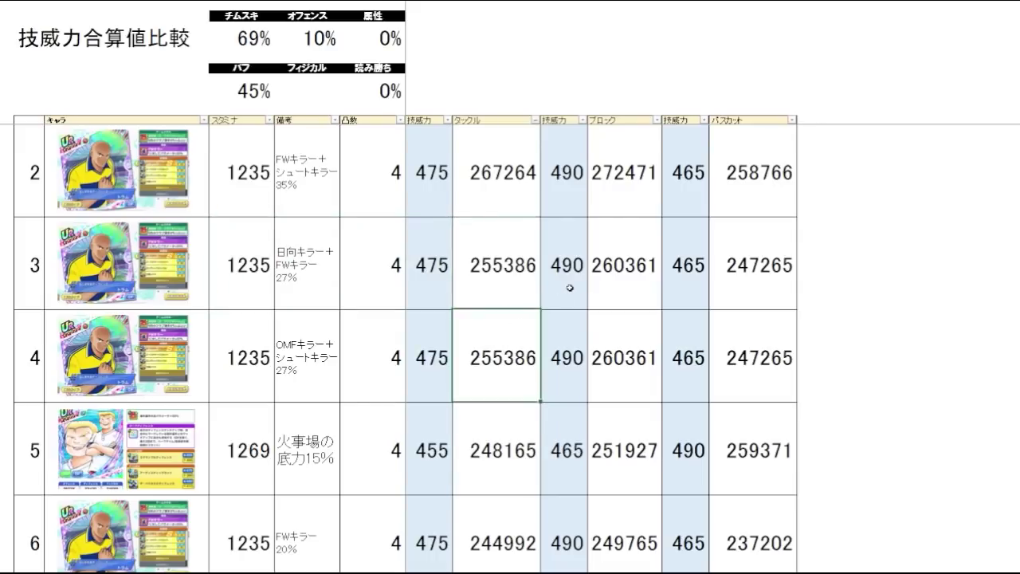
{"action": "key", "text": "Down"}
{"action": "key", "text": "Down"}
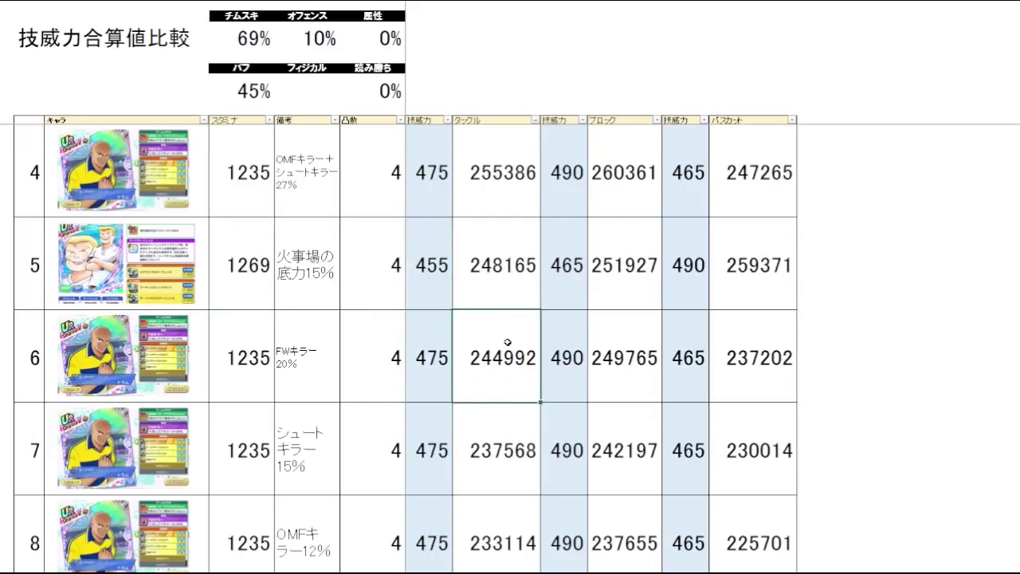
{"action": "left_click_drag", "start_coordinate": [501, 289], "coordinate": [154, 293]}
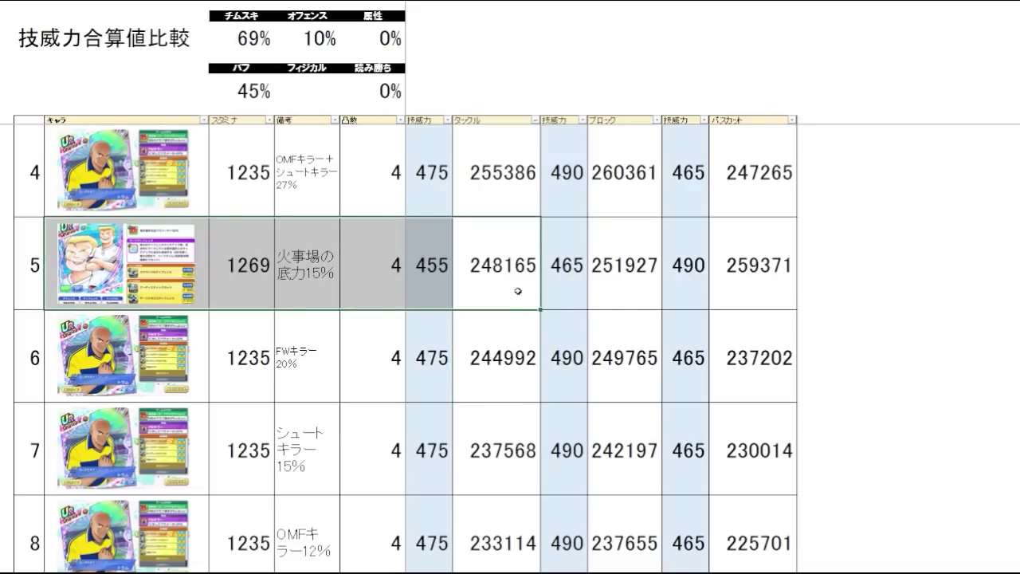
{"action": "left_click_drag", "start_coordinate": [515, 293], "coordinate": [291, 383]}
Compare the タックル total of the OMFキラー12% row with the なし row directly below it.
{"action": "scroll", "coordinate": [470, 363], "scroll_direction": "down", "scroll_amount": 2}
{"action": "left_click", "coordinate": [519, 379]}
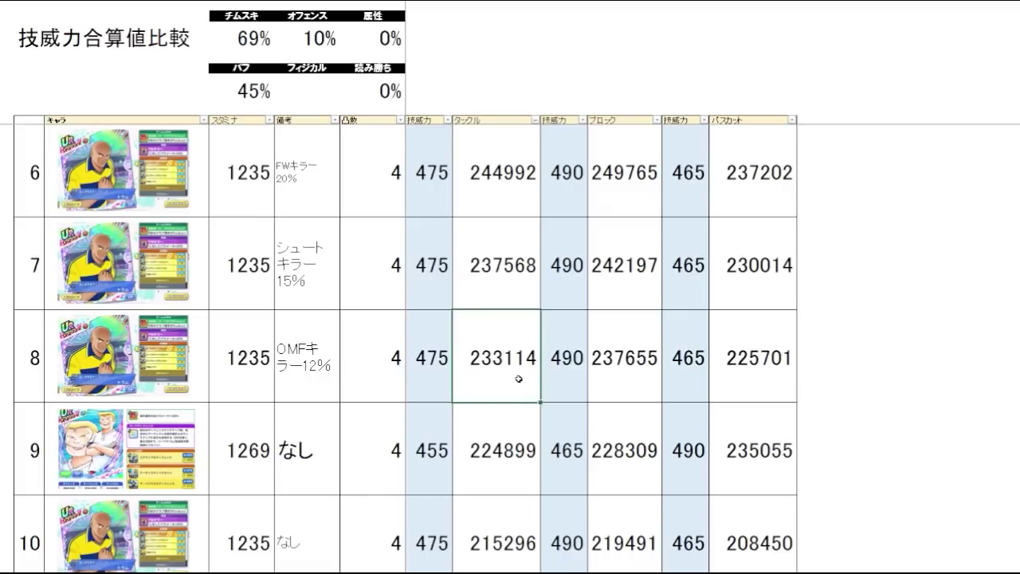
{"action": "left_click_drag", "start_coordinate": [512, 379], "coordinate": [510, 412]}
{"action": "left_click", "coordinate": [499, 473]}
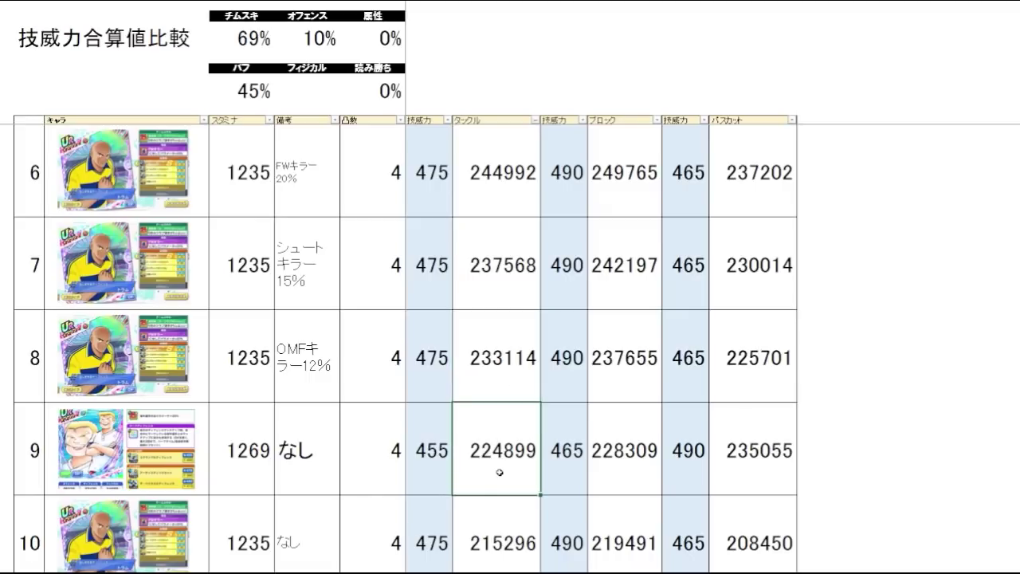
{"action": "left_click_drag", "start_coordinate": [516, 384], "coordinate": [509, 440]}
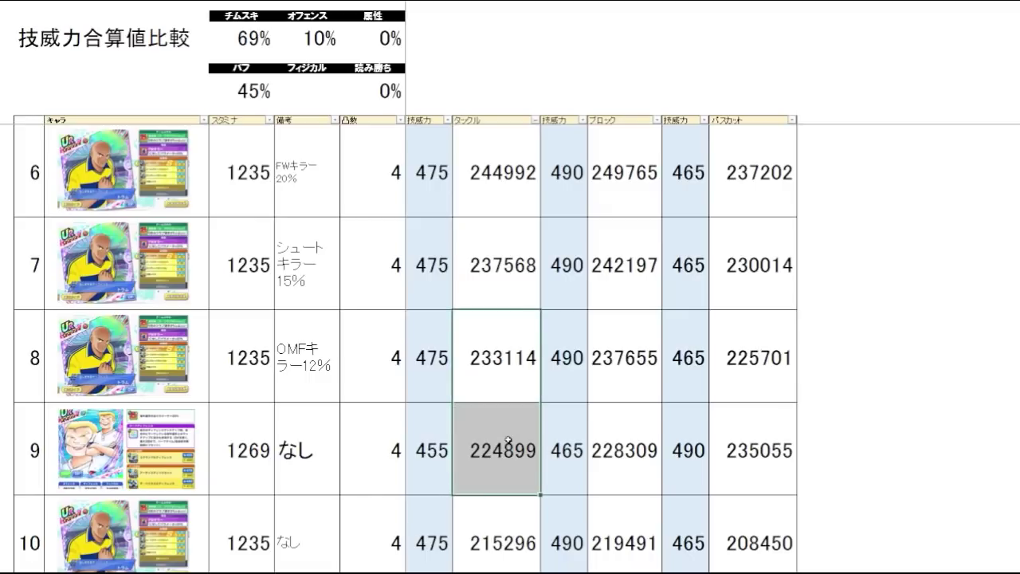
{"action": "left_click", "coordinate": [488, 418]}
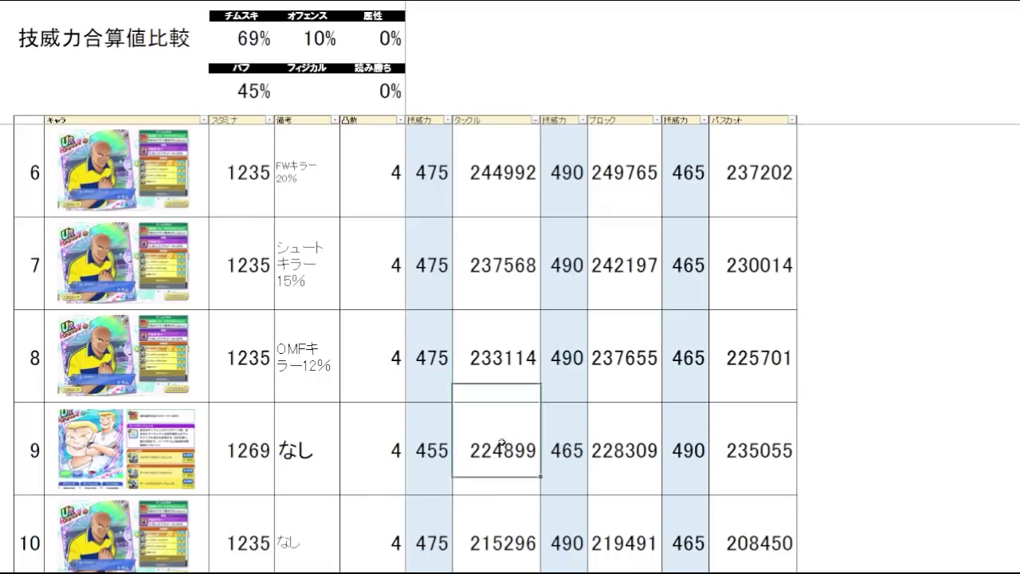
Sort the table by ブロック in descending order and highlight the 火事場の底力15% row to check its ブロック total.
{"action": "left_click", "coordinate": [650, 369]}
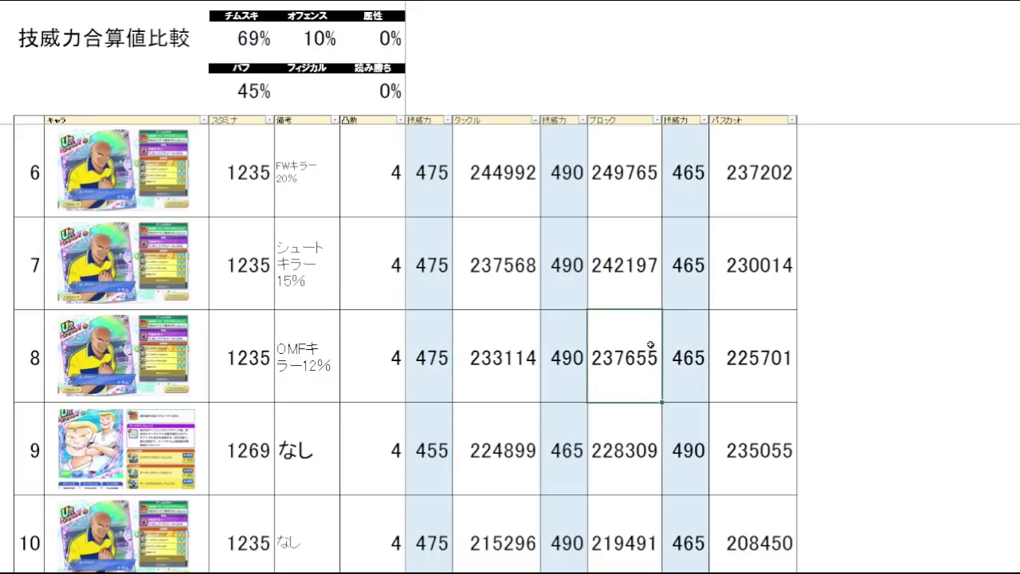
{"action": "scroll", "coordinate": [654, 354], "scroll_direction": "up", "scroll_amount": 2}
{"action": "left_click", "coordinate": [643, 194]}
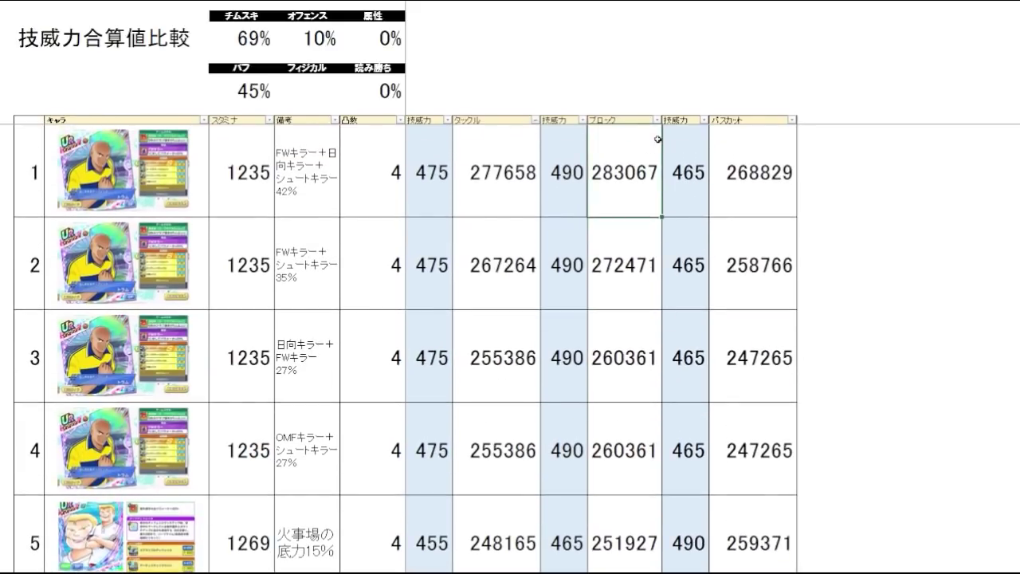
{"action": "key", "text": "Down"}
{"action": "key", "text": "Down"}
{"action": "key", "text": "Down"}
{"action": "key", "text": "Down"}
{"action": "scroll", "coordinate": [629, 183], "scroll_direction": "down", "scroll_amount": 1}
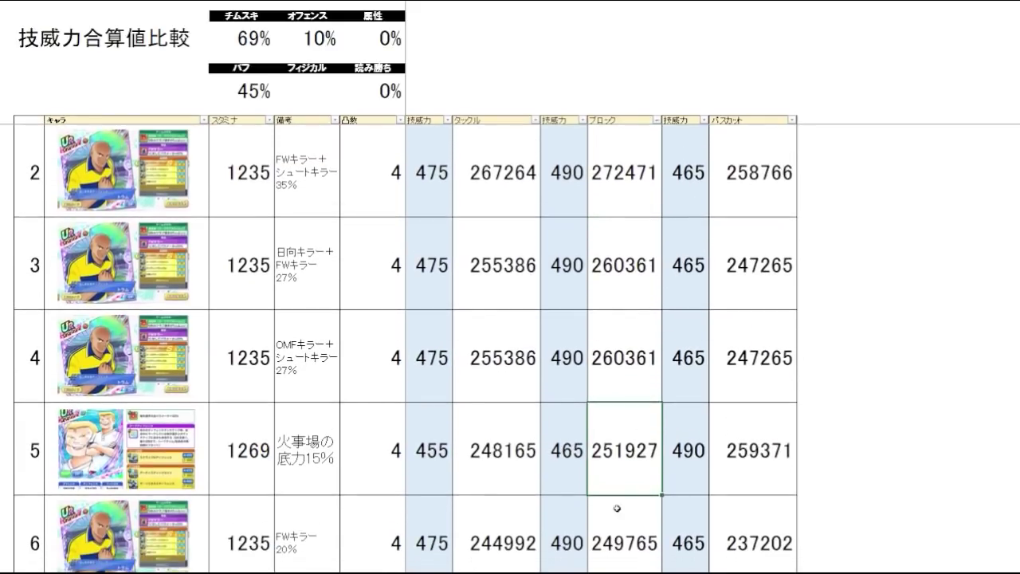
{"action": "left_click_drag", "start_coordinate": [619, 481], "coordinate": [249, 478]}
{"action": "left_click", "coordinate": [617, 466]}
Compare the ブロック totals of the highest-ranked rows, highlighting the top two.
{"action": "scroll", "coordinate": [678, 415], "scroll_direction": "up", "scroll_amount": 1}
{"action": "left_click_drag", "start_coordinate": [642, 200], "coordinate": [641, 266]}
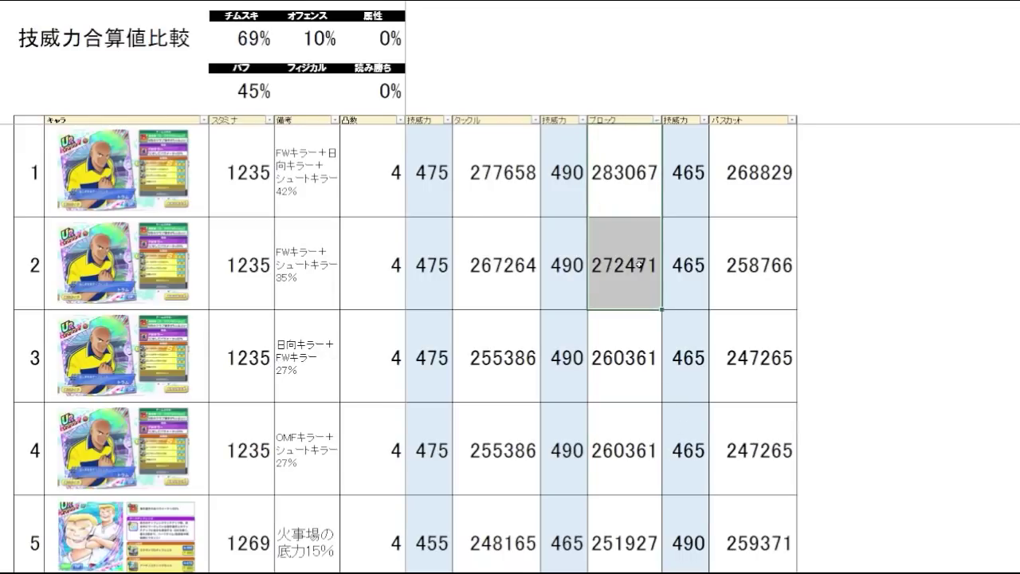
{"action": "left_click_drag", "start_coordinate": [643, 199], "coordinate": [645, 214]}
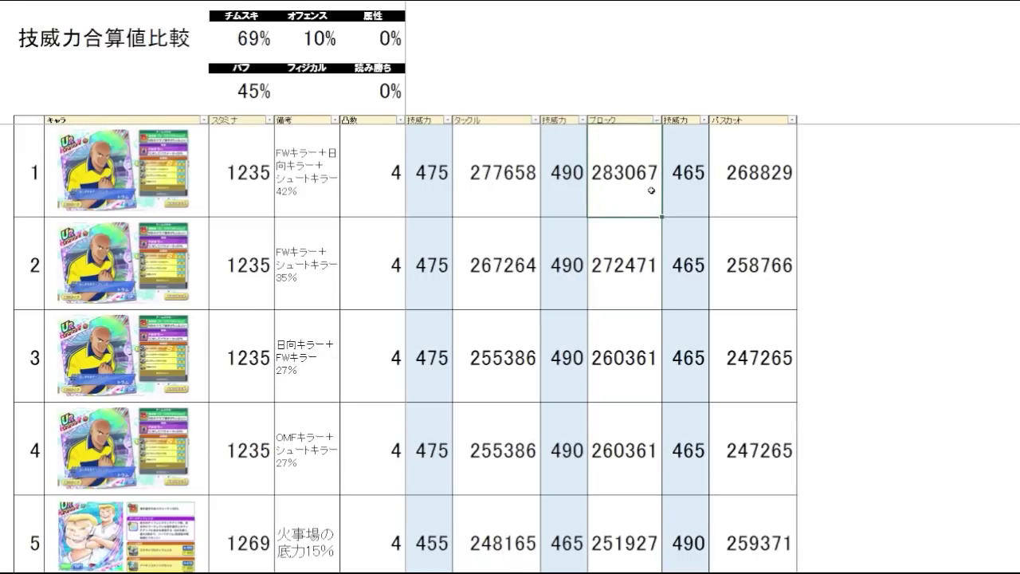
{"action": "key", "text": "Down"}
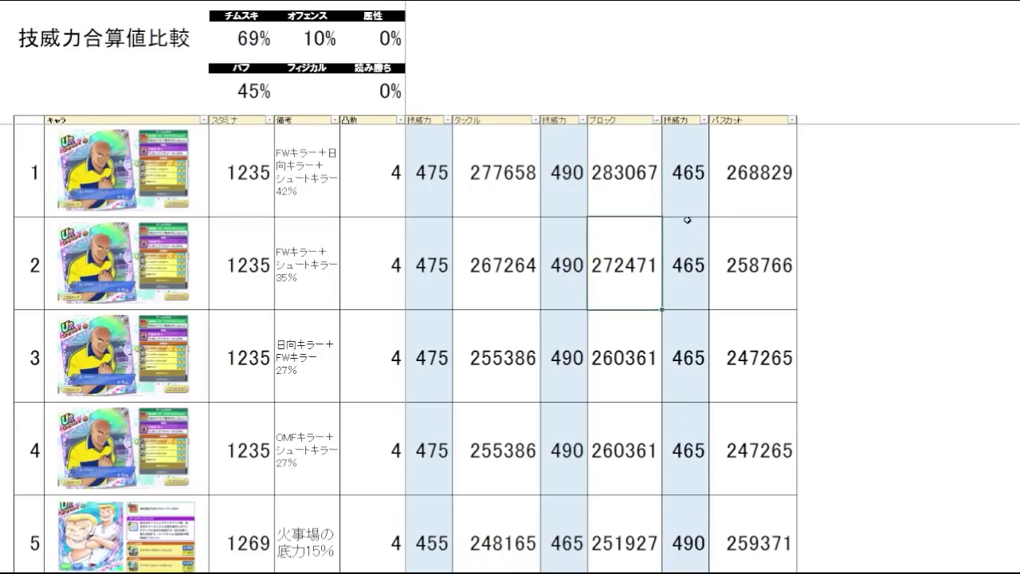
{"action": "key", "text": "Down"}
Sort the table by パスカット in descending order and highlight the 火事場の底力15% row's totals.
{"action": "left_click", "coordinate": [881, 198]}
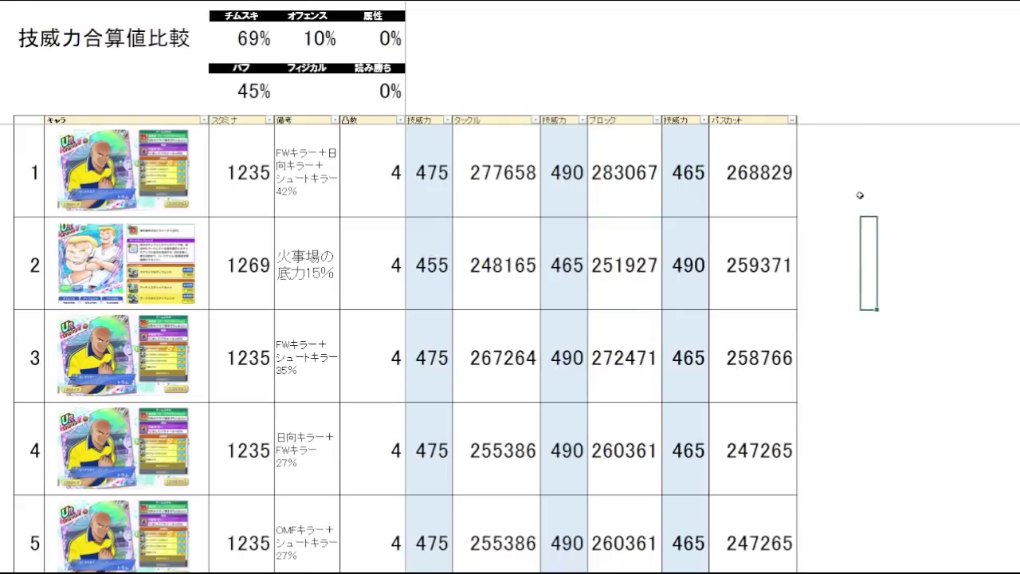
{"action": "left_click_drag", "start_coordinate": [839, 266], "coordinate": [522, 269]}
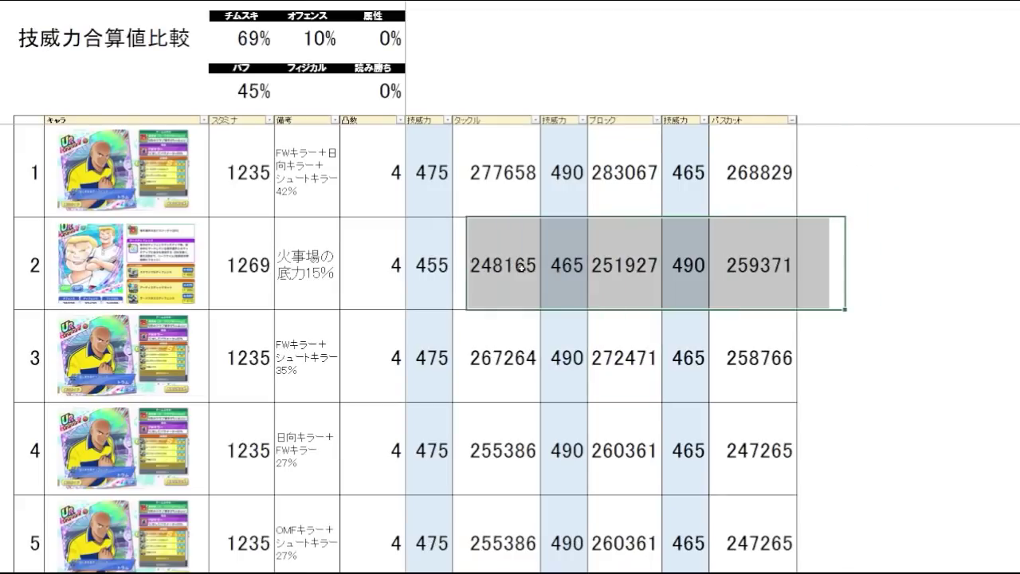
{"action": "left_click", "coordinate": [736, 283]}
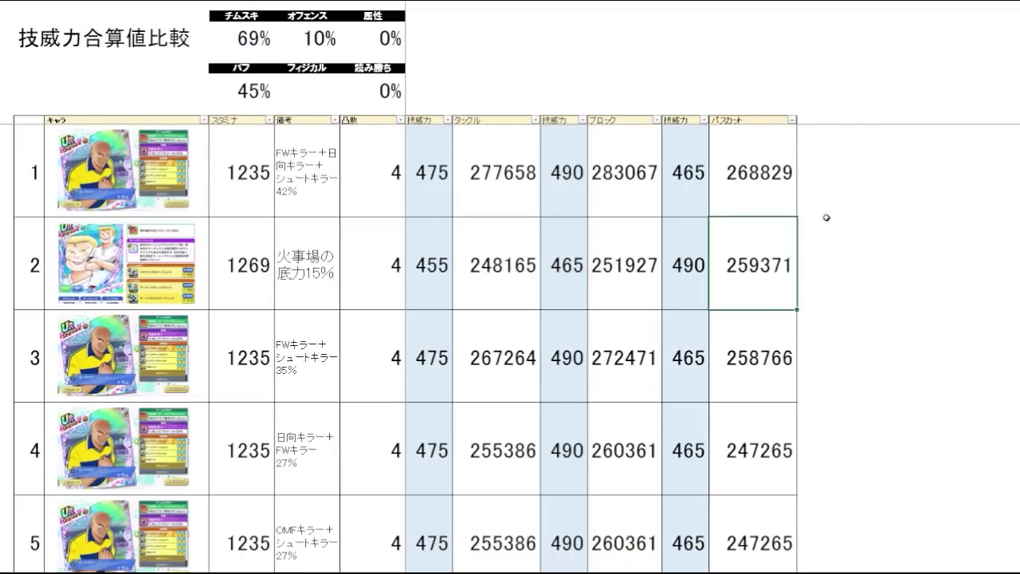
Compare the パスカット total of the FWキラー＋日向キラー＋シュートキラー 42% row with the 火事場の底力15% row below it.
{"action": "left_click", "coordinate": [833, 195]}
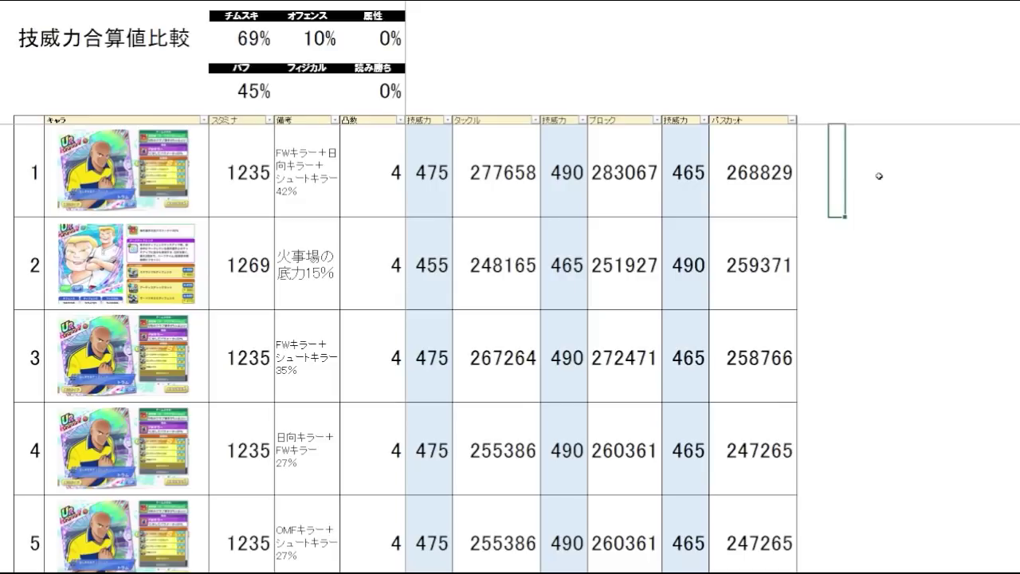
{"action": "left_click_drag", "start_coordinate": [880, 175], "coordinate": [757, 187]}
{"action": "left_click", "coordinate": [757, 188]}
{"action": "left_click", "coordinate": [837, 183]}
{"action": "left_click", "coordinate": [783, 184]}
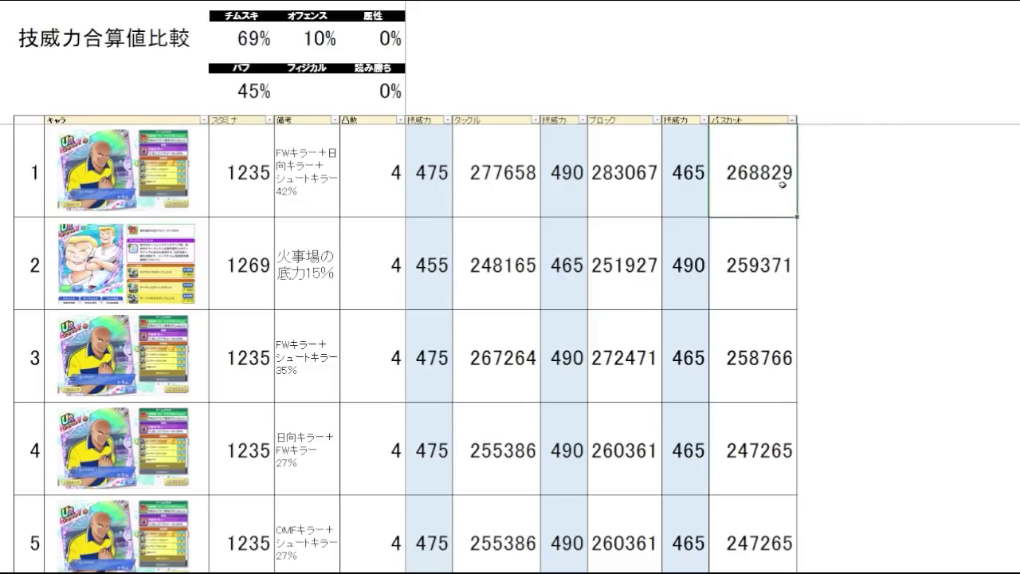
{"action": "key", "text": "Down"}
{"action": "key", "text": "Up"}
{"action": "key", "text": "Down"}
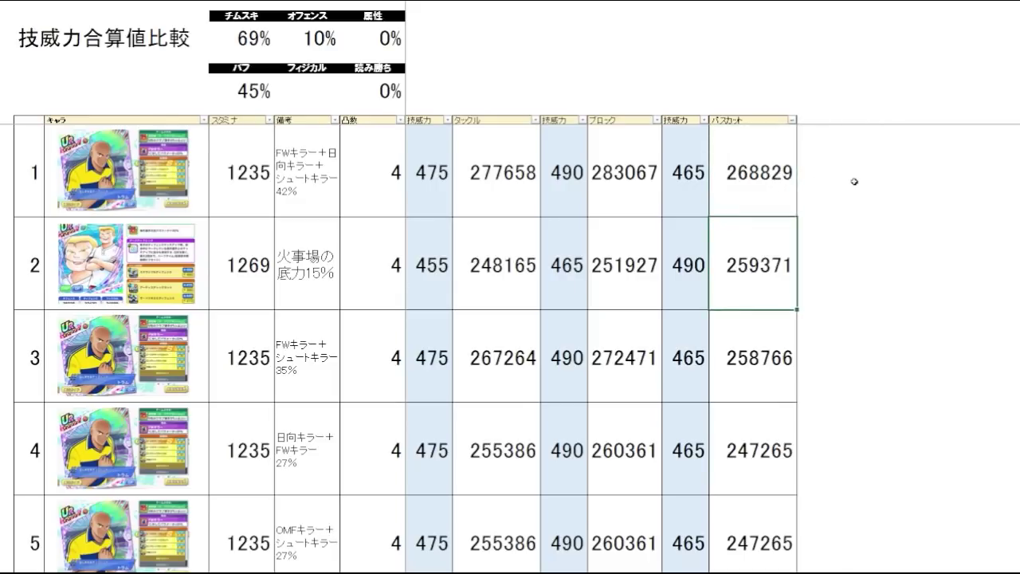
{"action": "key", "text": "Down"}
{"action": "key", "text": "Up"}
Highlight the 火事場の底力15% row from パスカット across to ブロック.
{"action": "key", "text": "Right"}
{"action": "key", "text": "shift+Left"}
{"action": "key", "text": "shift+Left"}
{"action": "key", "text": "shift+Left"}
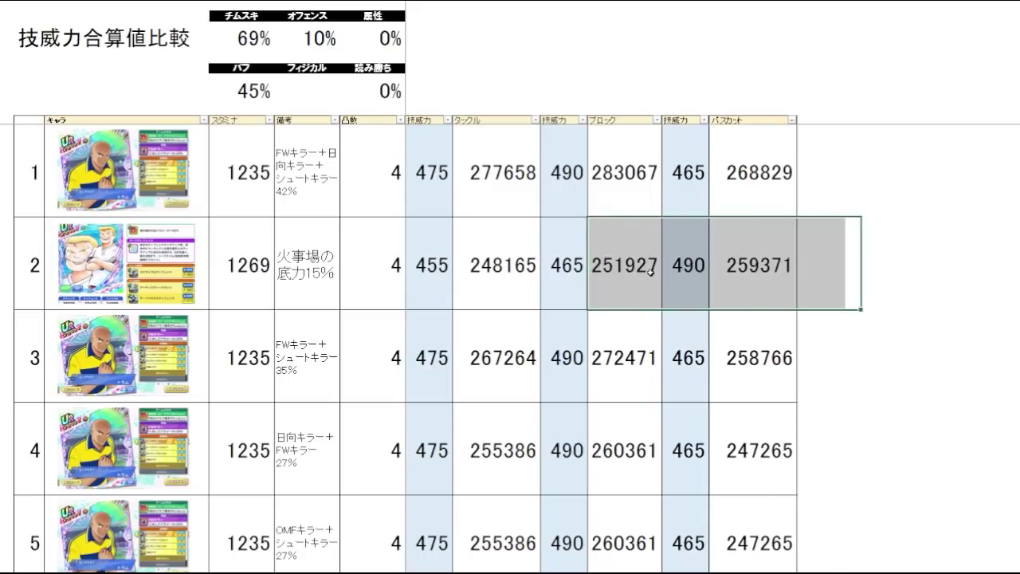
Compare the 火事場の底力15% row's パスカット total with the 日向キラー＋FWキラー 27% row, highlighting the latter's totals.
{"action": "key", "text": "Left"}
{"action": "key", "text": "Down"}
{"action": "key", "text": "Down"}
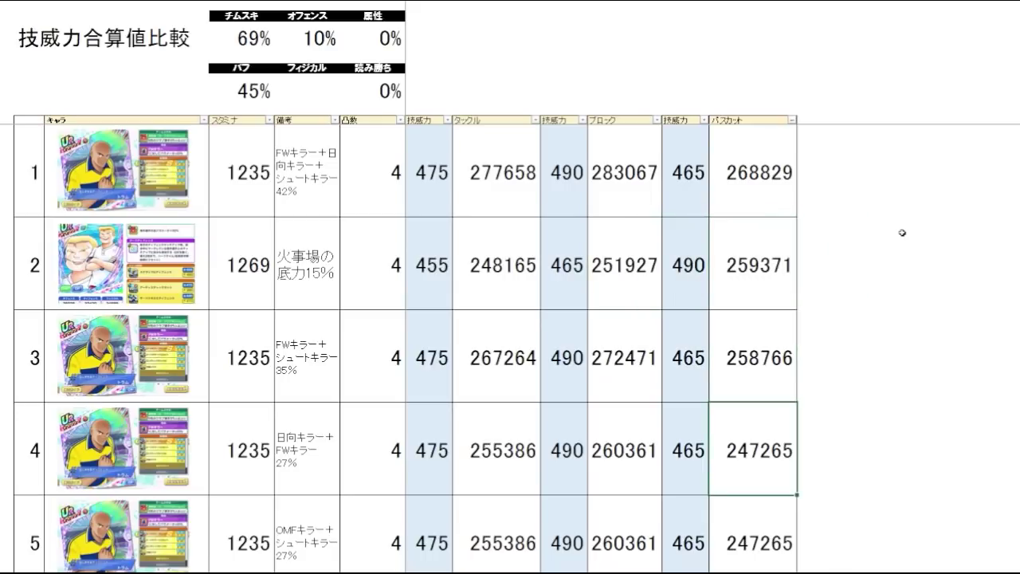
{"action": "key", "text": "Up"}
{"action": "key", "text": "Up"}
{"action": "key", "text": "Down"}
{"action": "key", "text": "Down"}
{"action": "left_click_drag", "start_coordinate": [849, 443], "coordinate": [624, 458]}
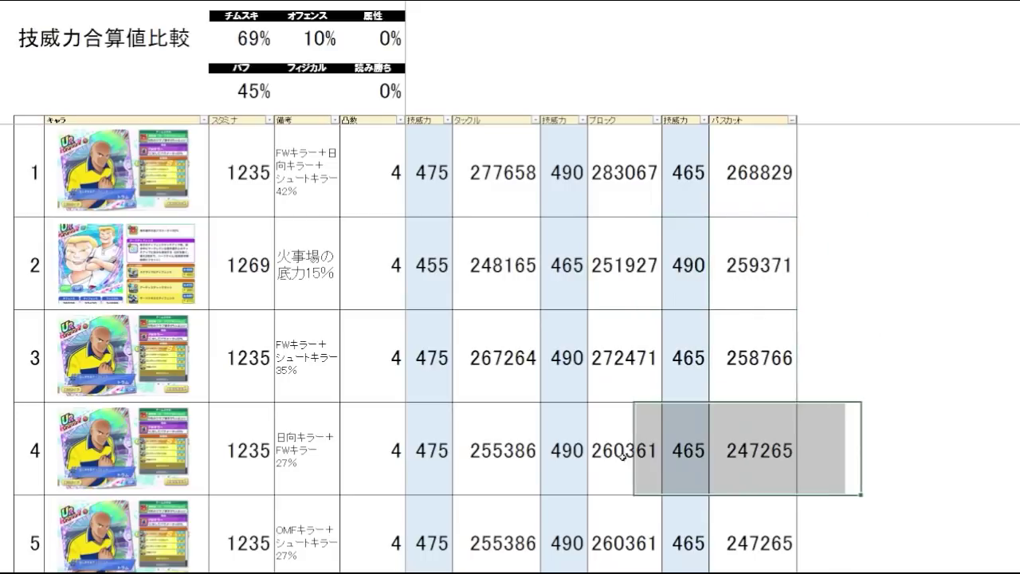
{"action": "left_click", "coordinate": [747, 453]}
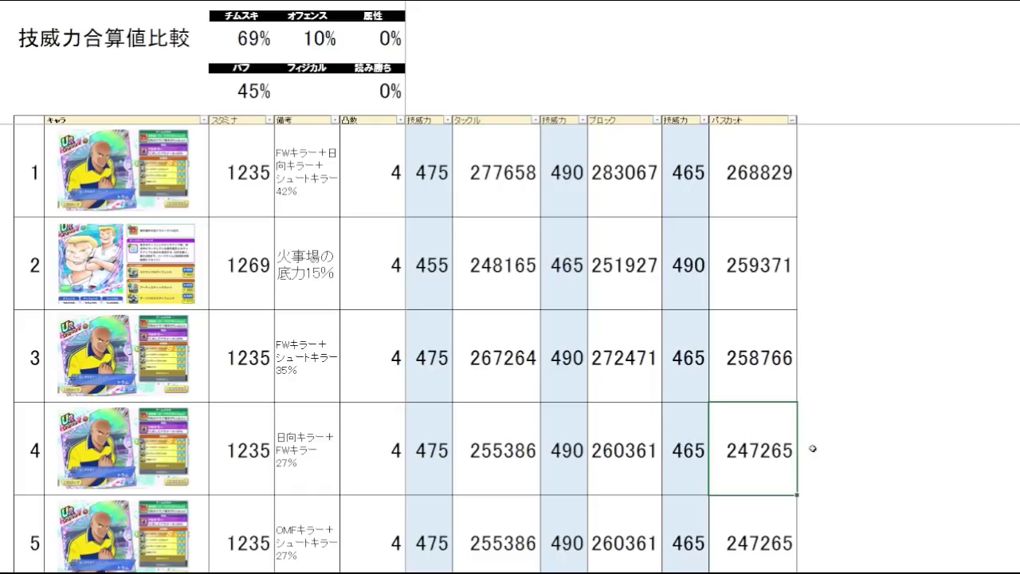
Check the パスカット totals from the 火事場の底力15% row down to the seventh-place なし row.
{"action": "left_click", "coordinate": [771, 278]}
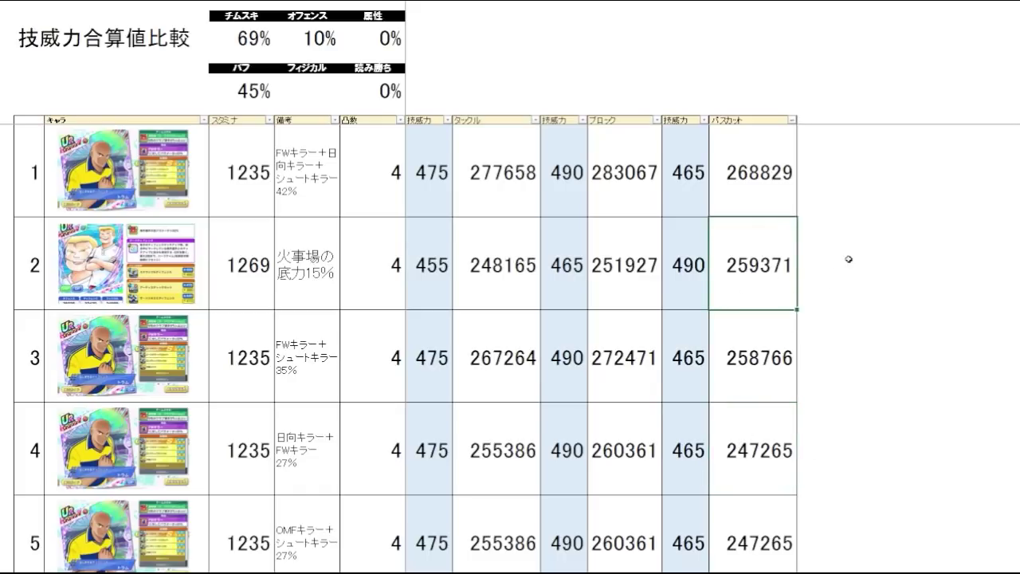
{"action": "key", "text": "Down"}
{"action": "key", "text": "Down"}
{"action": "key", "text": "Down"}
{"action": "key", "text": "Down"}
{"action": "key", "text": "Down"}
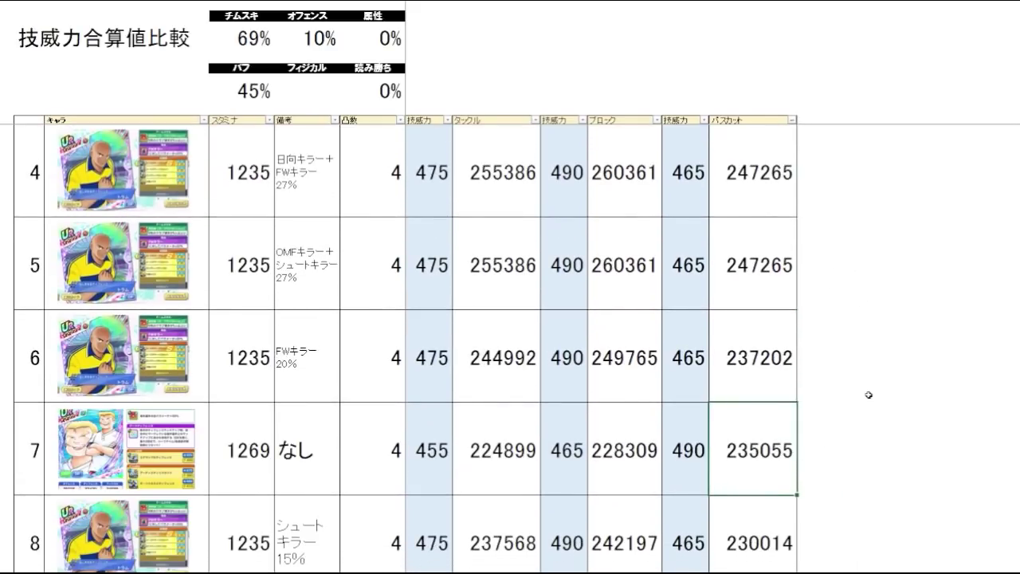
Compare the パスカット totals of the FWキラー20% row and the seventh-place なし row directly below it.
{"action": "mouse_move", "coordinate": [845, 430]}
{"action": "left_mouse_down"}
{"action": "mouse_move", "coordinate": [835, 449]}
{"action": "mouse_move", "coordinate": [786, 470]}
{"action": "mouse_move", "coordinate": [757, 466]}
{"action": "left_mouse_up"}
{"action": "key", "text": "Up"}
{"action": "key", "text": "Up"}
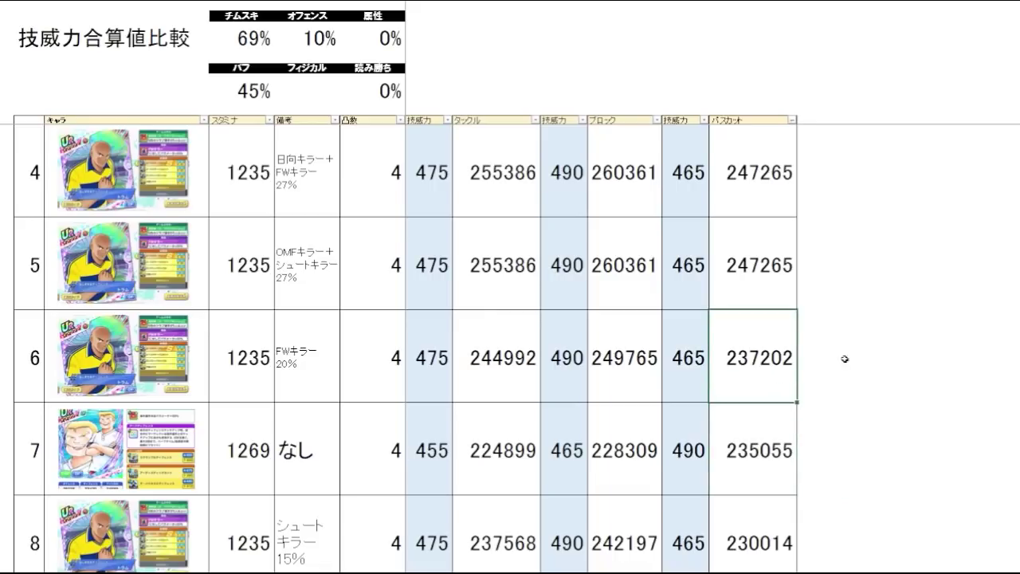
{"action": "key", "text": "Down"}
{"action": "key", "text": "Down"}
{"action": "key", "text": "Up"}
{"action": "key", "text": "Down"}
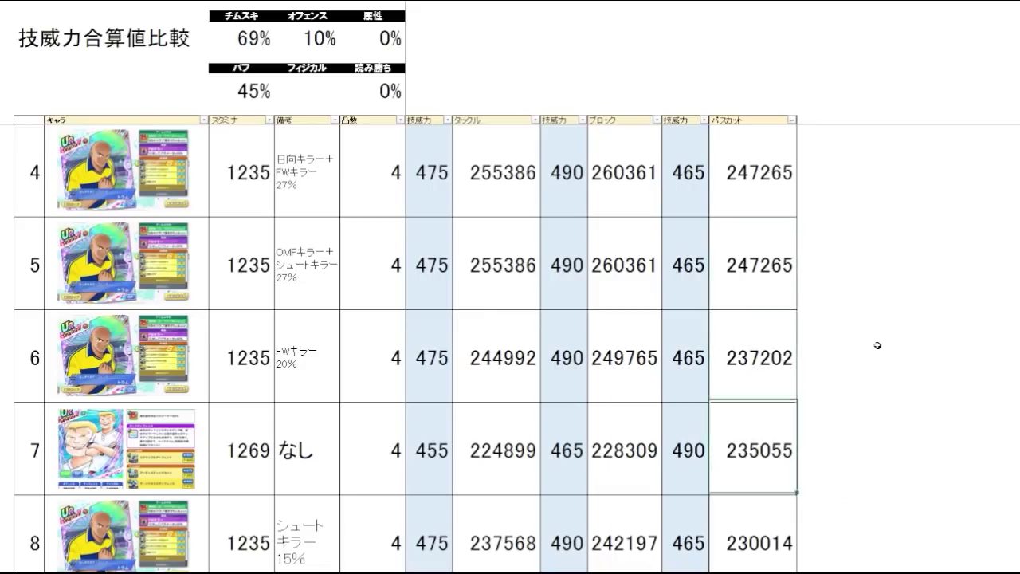
{"action": "key", "text": "Up"}
{"action": "key", "text": "Down"}
{"action": "key", "text": "Up"}
{"action": "key", "text": "Down"}
{"action": "key", "text": "Up"}
{"action": "key", "text": "Down"}
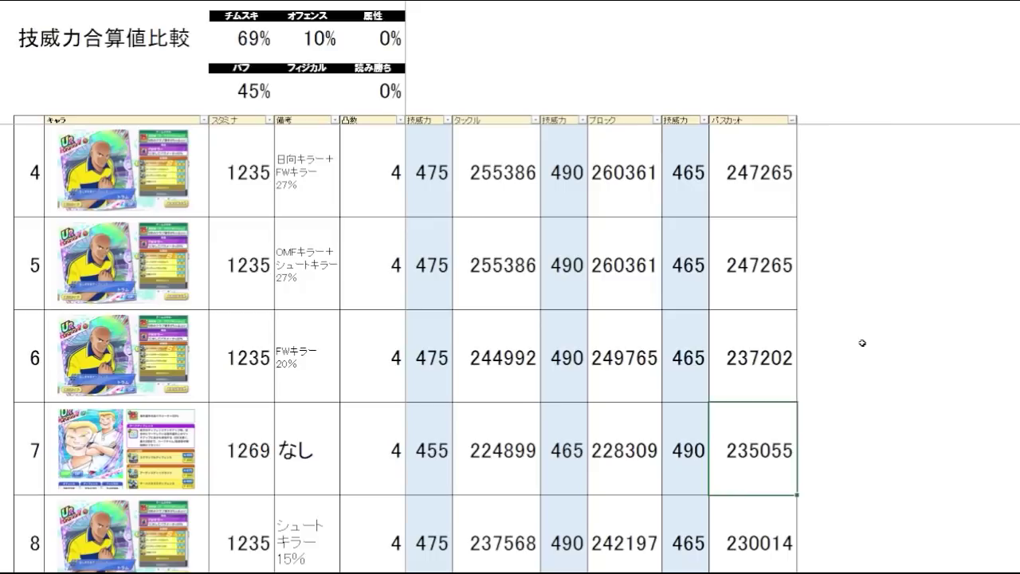
{"action": "left_click", "coordinate": [862, 343]}
{"action": "left_click", "coordinate": [769, 372]}
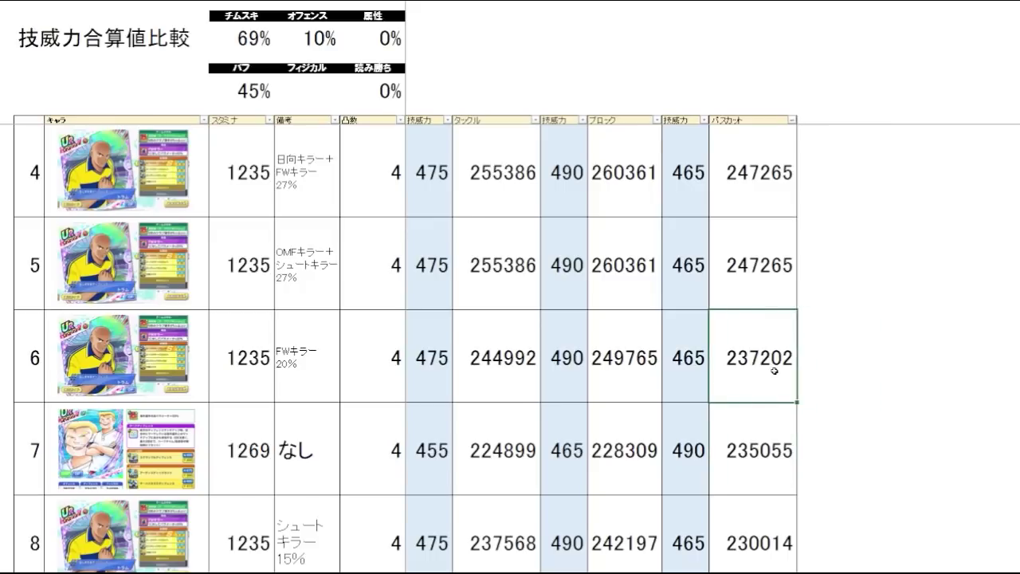
{"action": "left_click", "coordinate": [828, 370]}
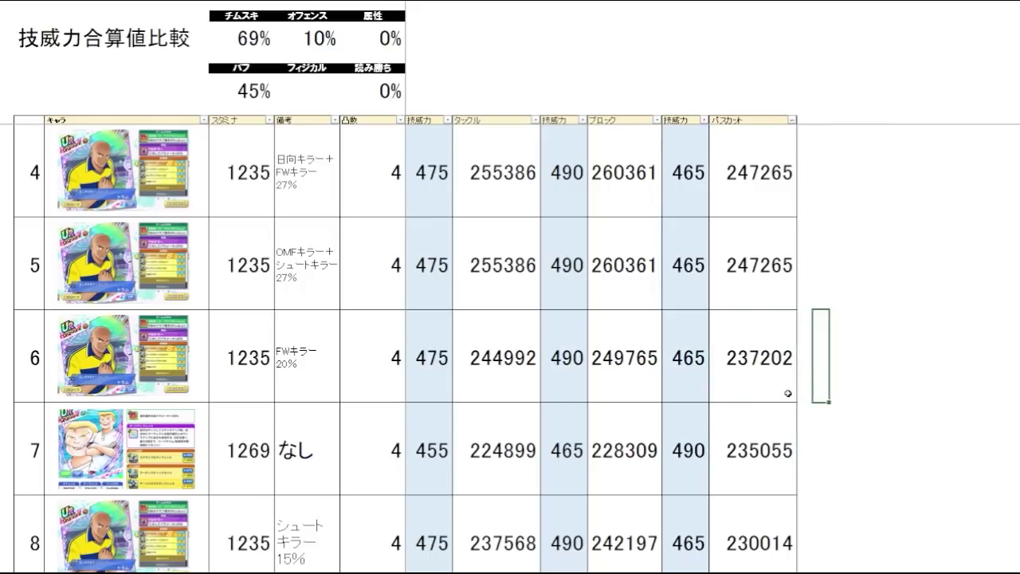
{"action": "left_click", "coordinate": [761, 393]}
{"action": "left_click", "coordinate": [767, 425]}
{"action": "left_click", "coordinate": [767, 393]}
{"action": "left_click", "coordinate": [785, 427]}
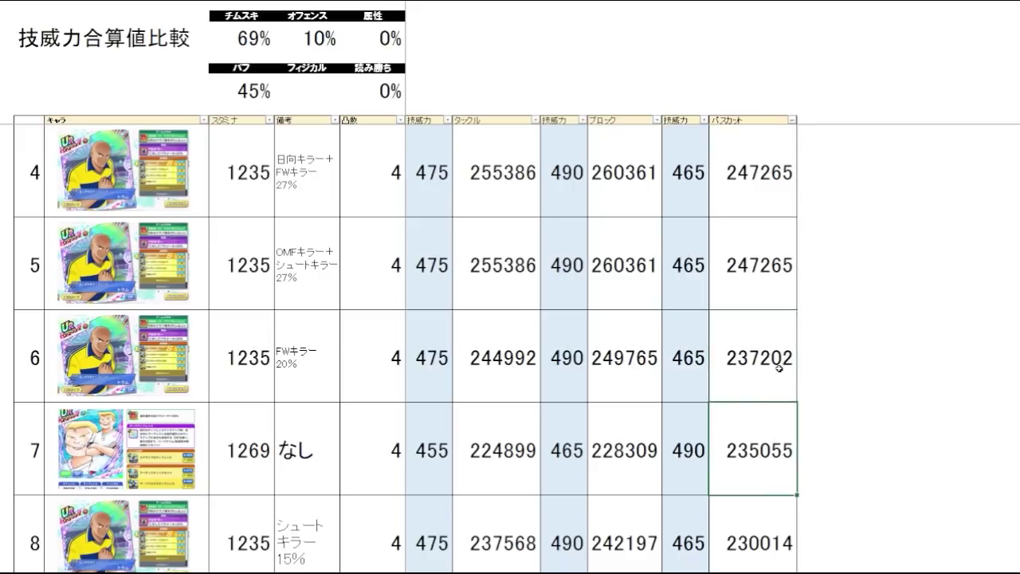
{"action": "left_click", "coordinate": [790, 365]}
{"action": "left_click", "coordinate": [857, 360]}
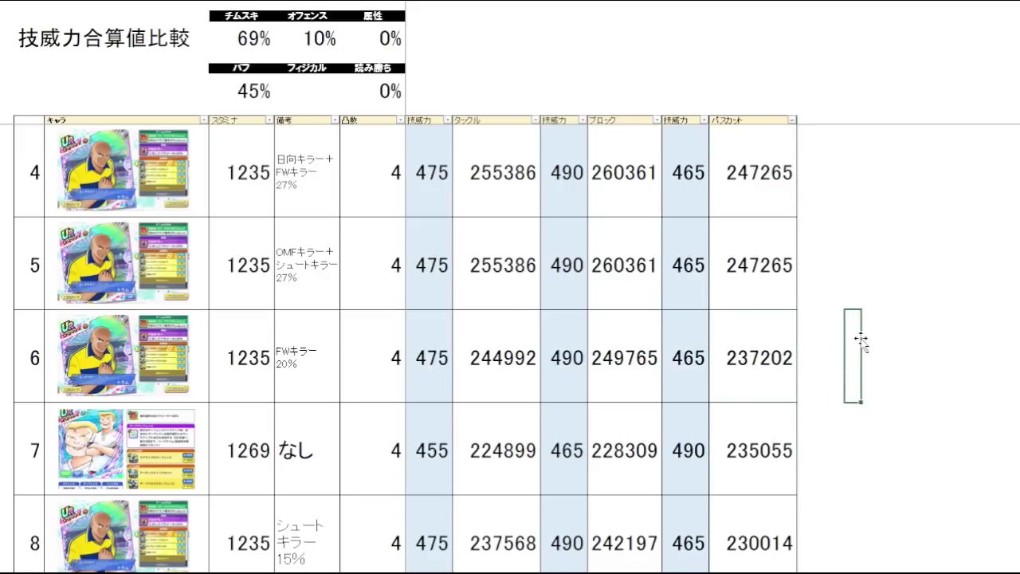
Highlight the パスカット totals of the OMFキラー12% and tenth-place なし rows, plus the OMFキラー12% row across to ブロック.
{"action": "scroll", "coordinate": [862, 315], "scroll_direction": "down", "scroll_amount": 1}
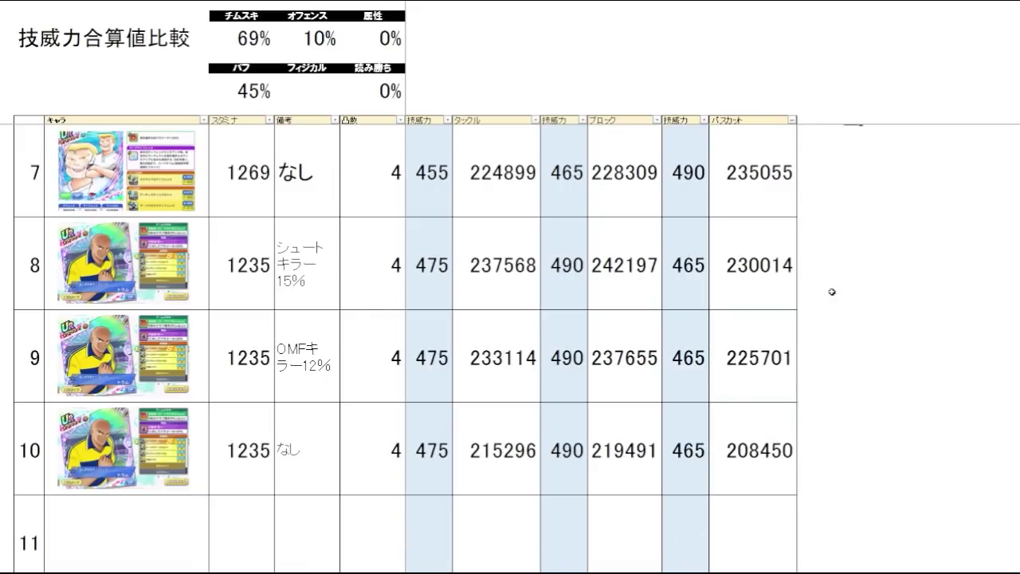
{"action": "left_click", "coordinate": [855, 442]}
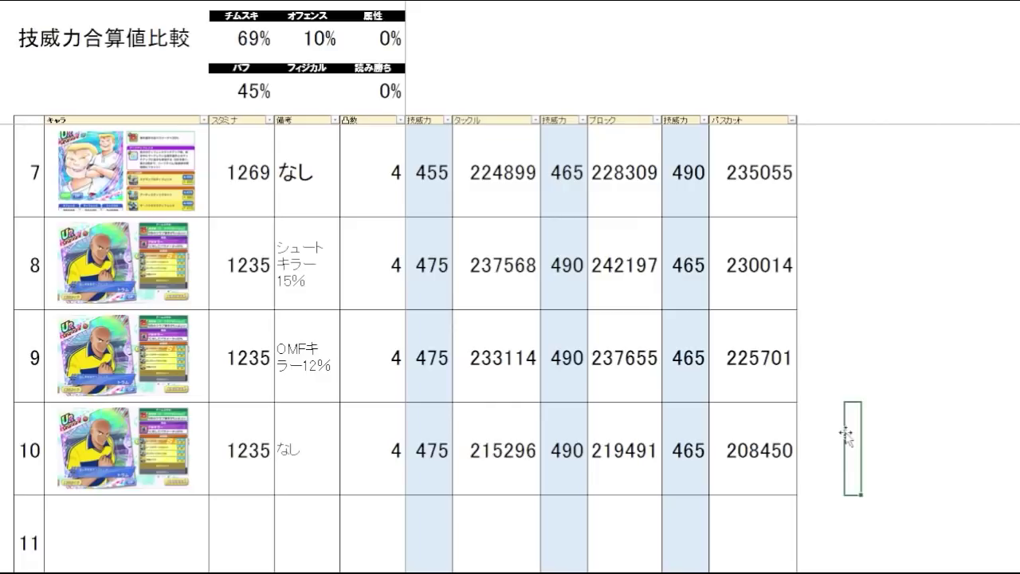
{"action": "left_click_drag", "start_coordinate": [766, 377], "coordinate": [763, 448]}
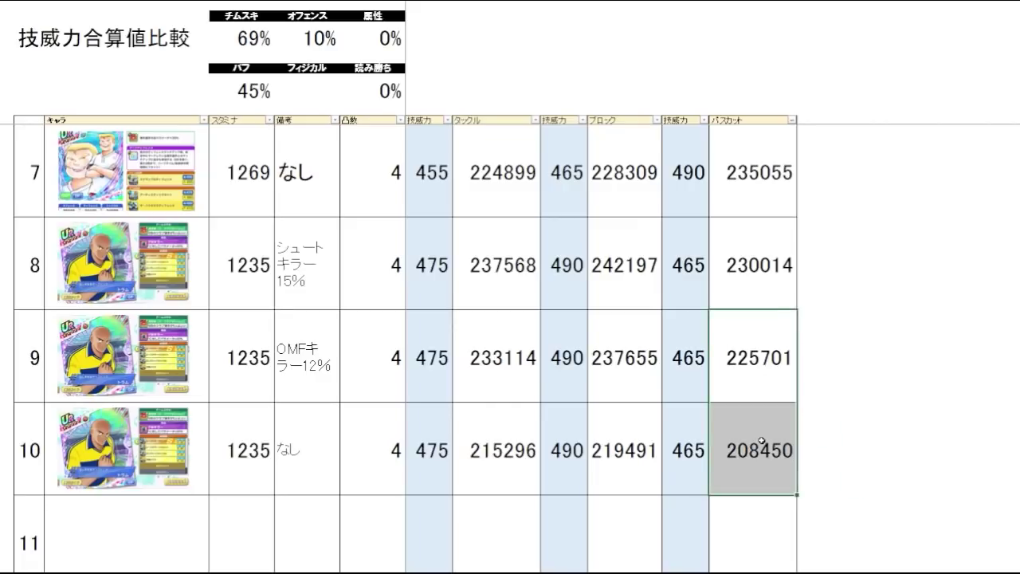
{"action": "left_click", "coordinate": [901, 355]}
{"action": "left_click", "coordinate": [853, 377]}
{"action": "left_click_drag", "start_coordinate": [774, 372], "coordinate": [661, 374]}
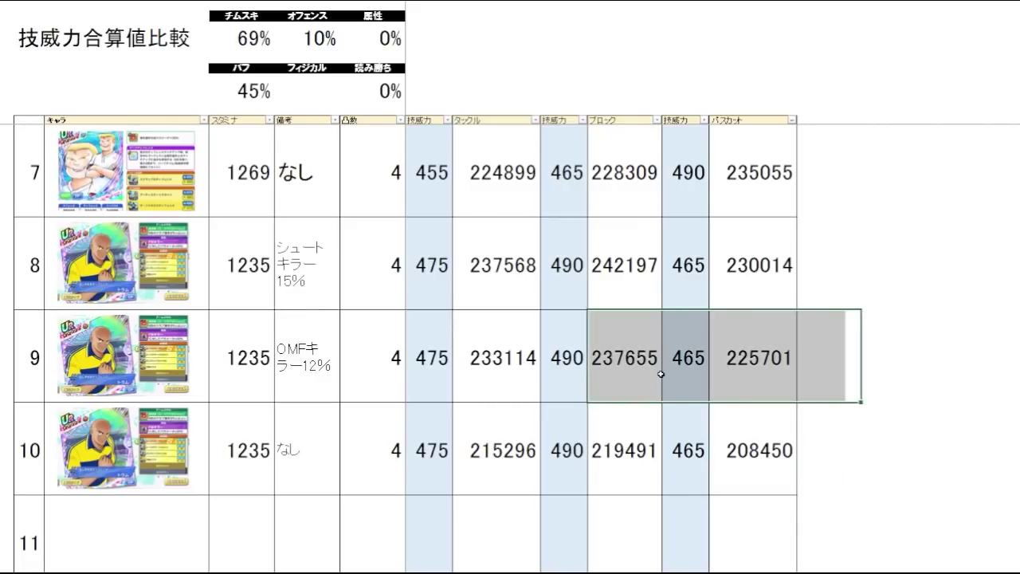
Highlight the tenth-place なし row's パスカット total together with its 技威力 value.
{"action": "left_click", "coordinate": [808, 370]}
{"action": "left_click", "coordinate": [838, 431]}
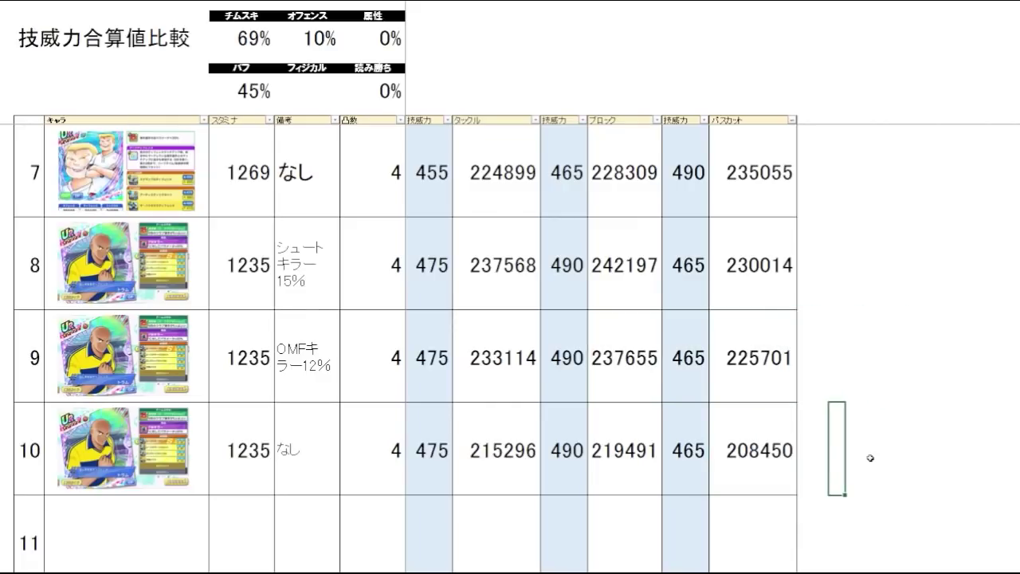
{"action": "left_click_drag", "start_coordinate": [862, 451], "coordinate": [685, 451]}
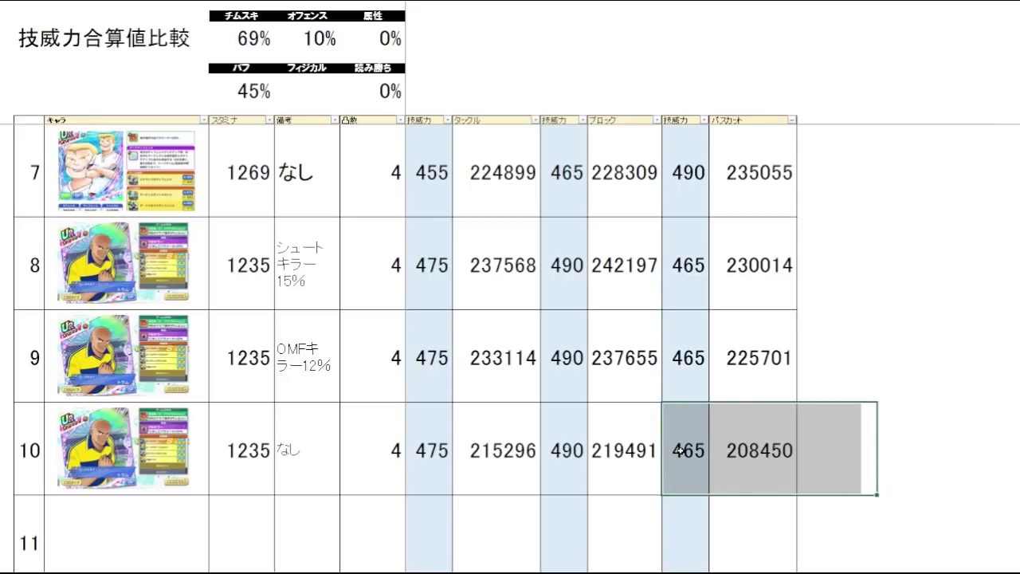
{"action": "left_click", "coordinate": [749, 470]}
{"action": "left_click", "coordinate": [841, 452]}
Compare the tenth-place なし row's パスカット total with the OMFキラー12% row above it.
{"action": "left_click", "coordinate": [845, 372]}
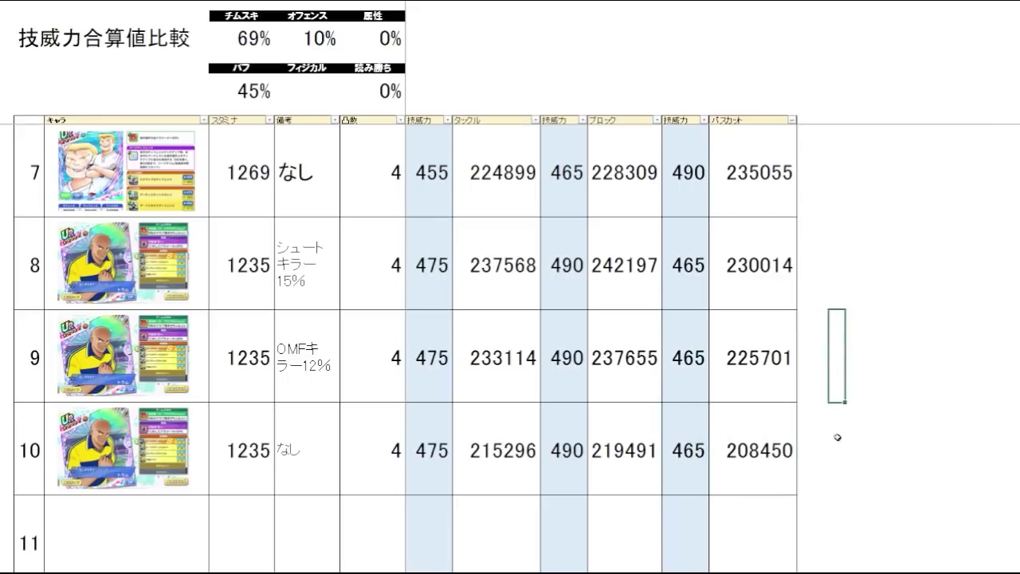
{"action": "left_click", "coordinate": [840, 437]}
{"action": "left_click", "coordinate": [769, 456]}
{"action": "left_click", "coordinate": [882, 449]}
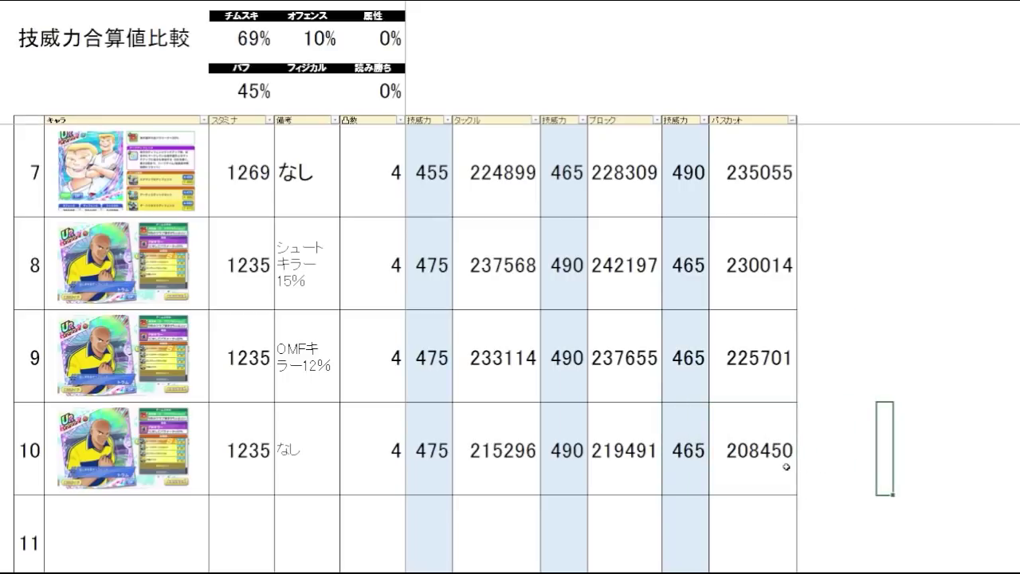
{"action": "left_click", "coordinate": [786, 468]}
{"action": "left_click", "coordinate": [869, 449]}
{"action": "left_click", "coordinate": [789, 461]}
{"action": "left_click", "coordinate": [882, 439]}
{"action": "left_click", "coordinate": [855, 360]}
{"action": "left_click", "coordinate": [854, 438]}
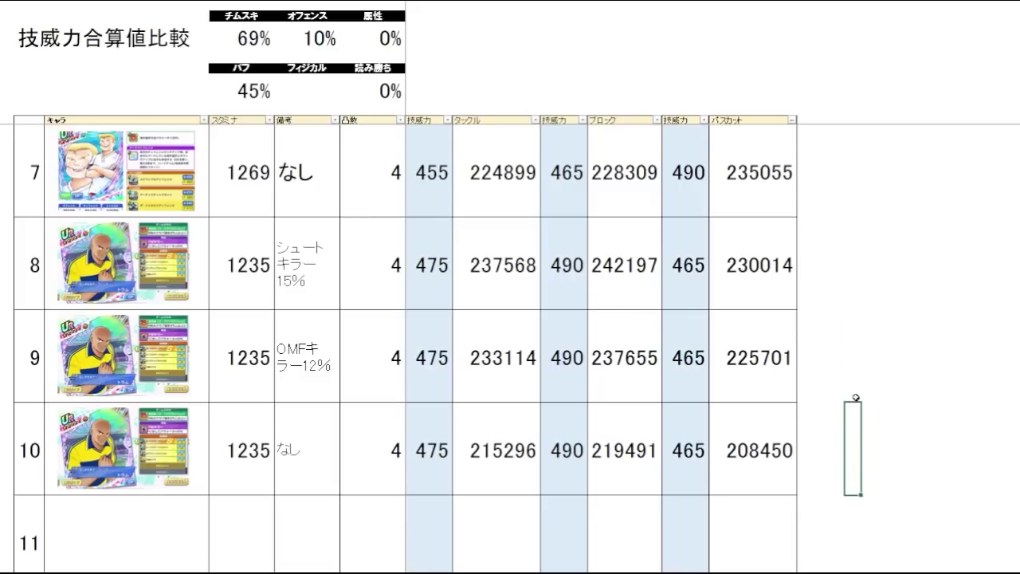
{"action": "left_click", "coordinate": [856, 383]}
{"action": "left_click", "coordinate": [858, 455]}
{"action": "left_click", "coordinate": [802, 455]}
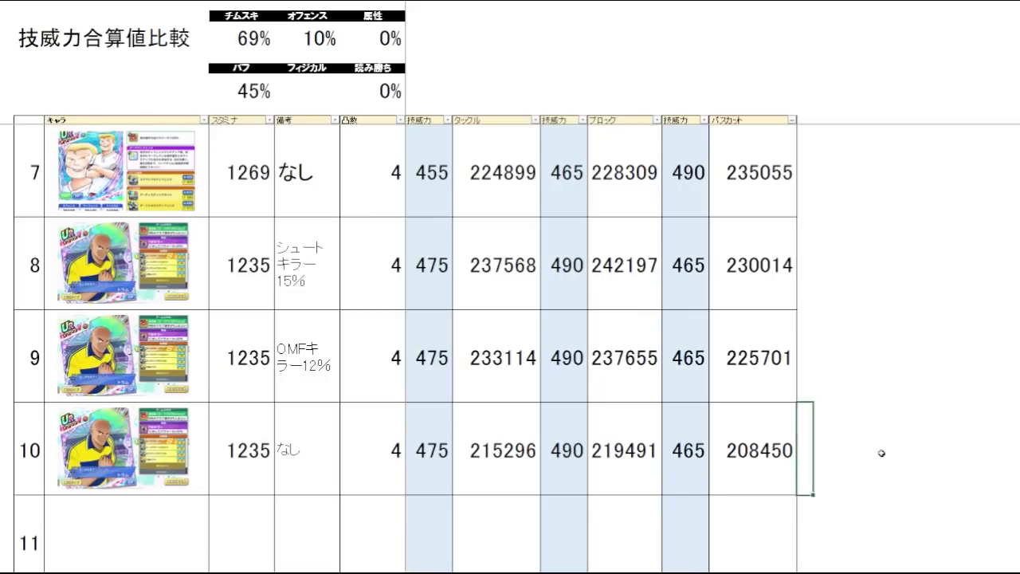
{"action": "left_click", "coordinate": [877, 452]}
{"action": "left_click", "coordinate": [858, 452]}
{"action": "left_click", "coordinate": [847, 371]}
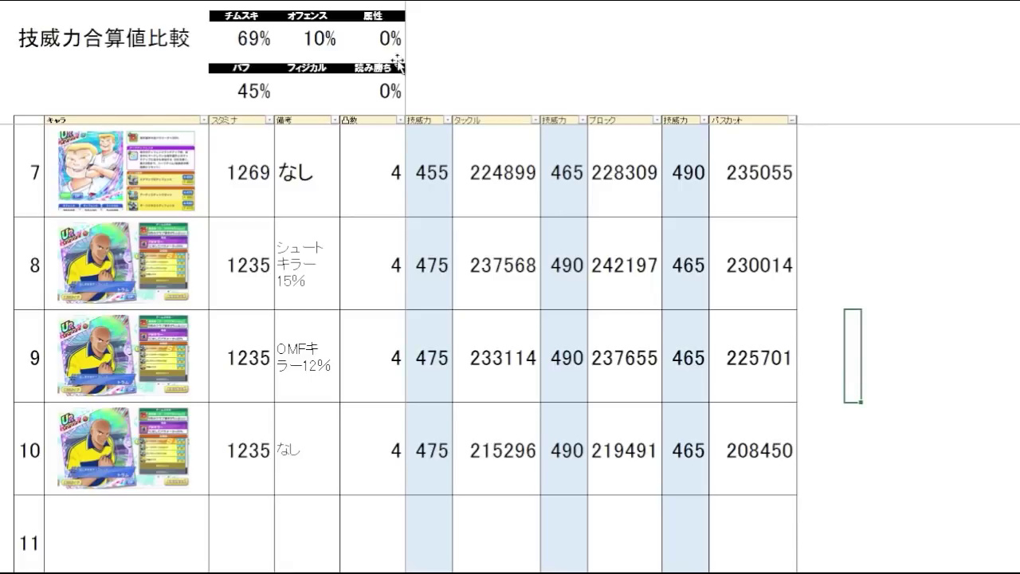
Set the 読み勝ち bonus to 100% and check the OMFキラー12% row's recalculated パスカット total.
{"action": "left_click", "coordinate": [395, 89]}
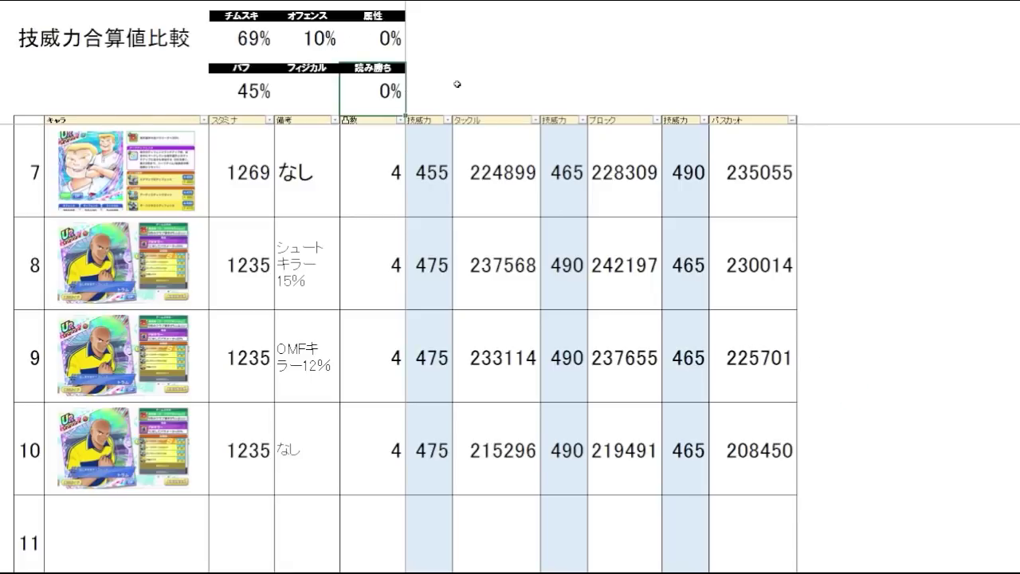
{"action": "type", "text": "100"}
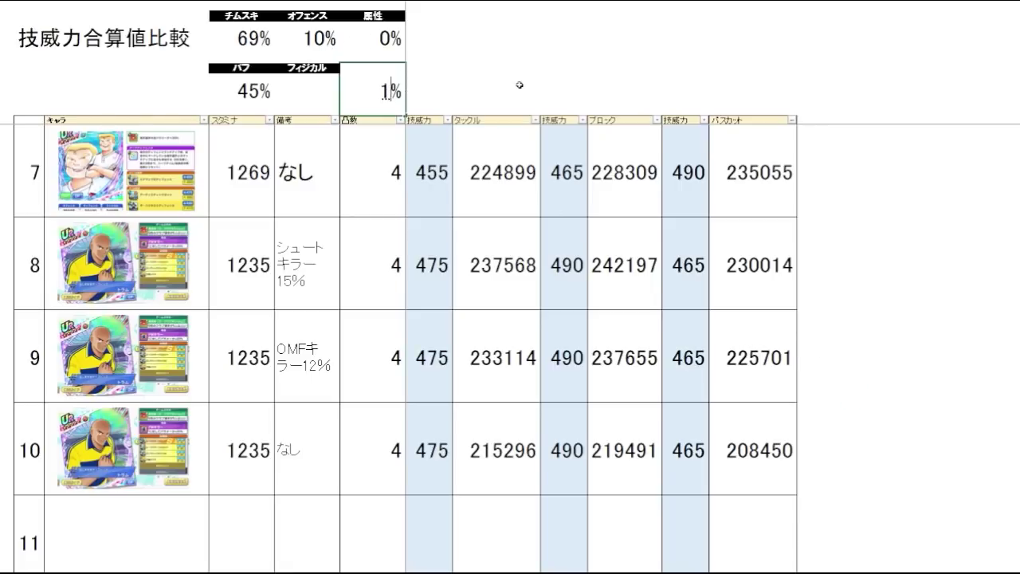
{"action": "key", "text": "Return"}
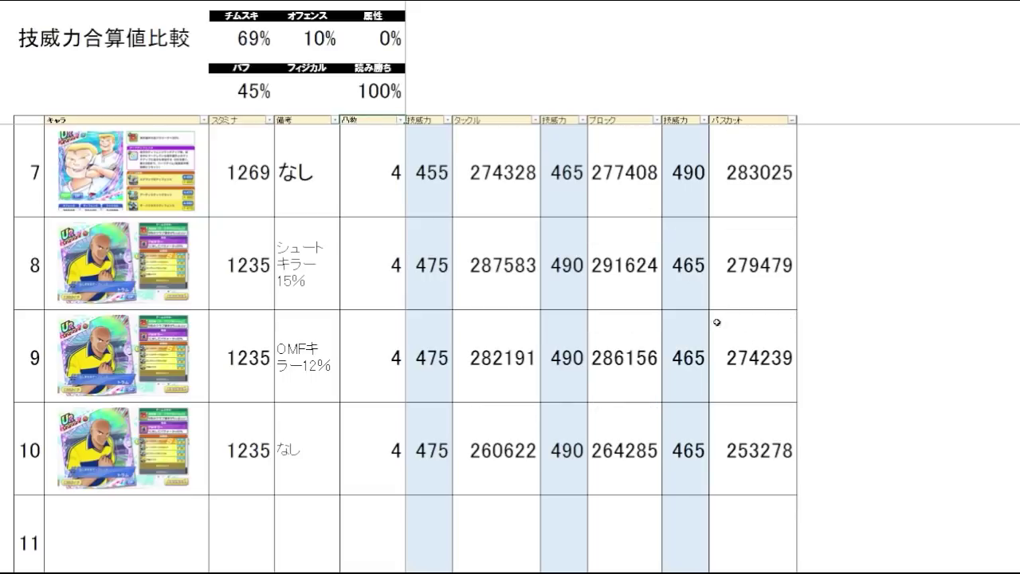
{"action": "left_click", "coordinate": [872, 369]}
{"action": "left_click", "coordinate": [744, 385]}
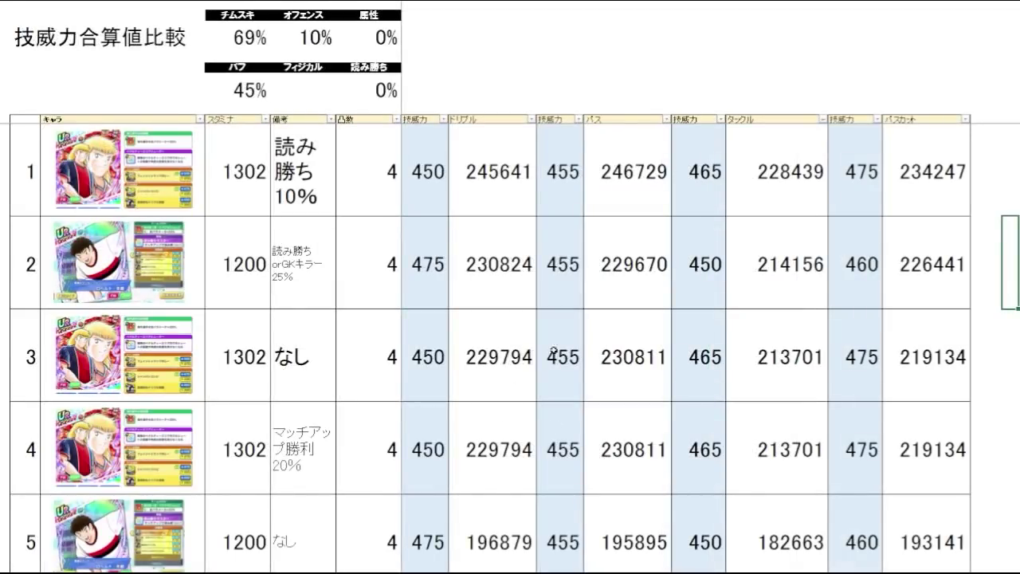
In the comparison table with ドリブル and パス, compare the パス totals of the top three rows.
{"action": "left_click", "coordinate": [626, 365]}
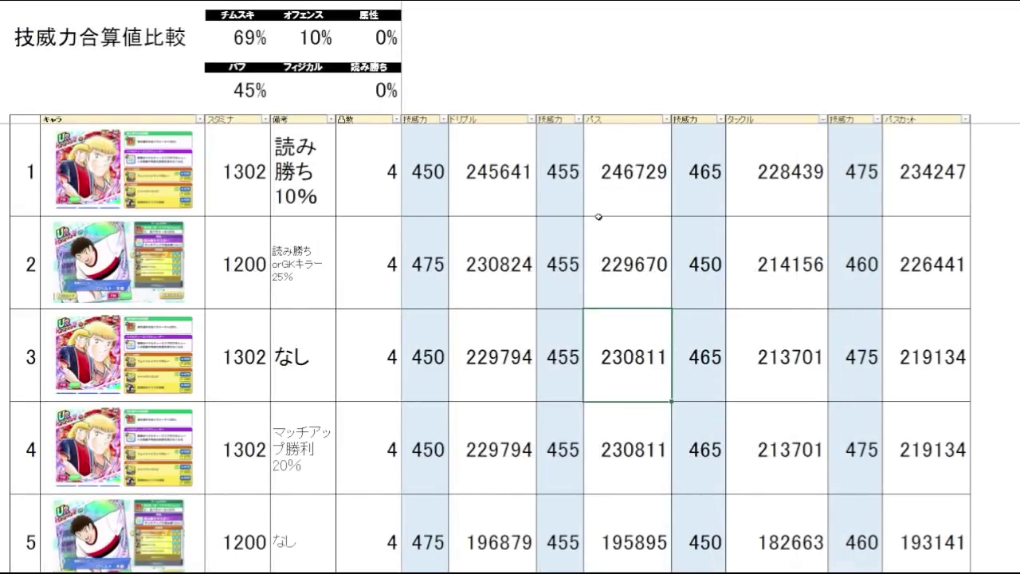
{"action": "left_click", "coordinate": [626, 198]}
{"action": "key", "text": "Down"}
{"action": "key", "text": "Down"}
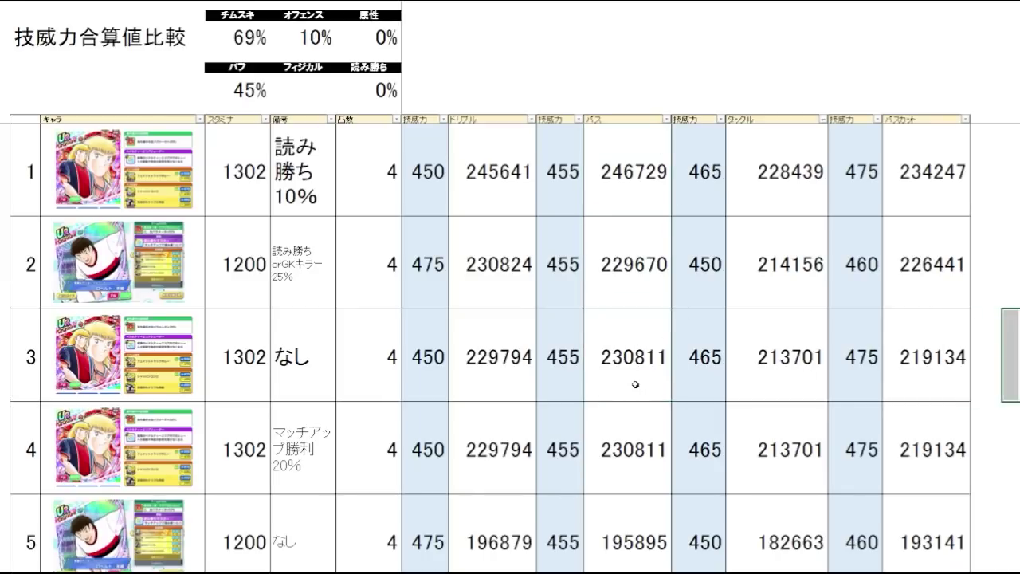
Set the third-place なし row's パス 技威力 to 490 and check its パス total.
{"action": "left_click", "coordinate": [569, 381]}
{"action": "type", "text": "490"}
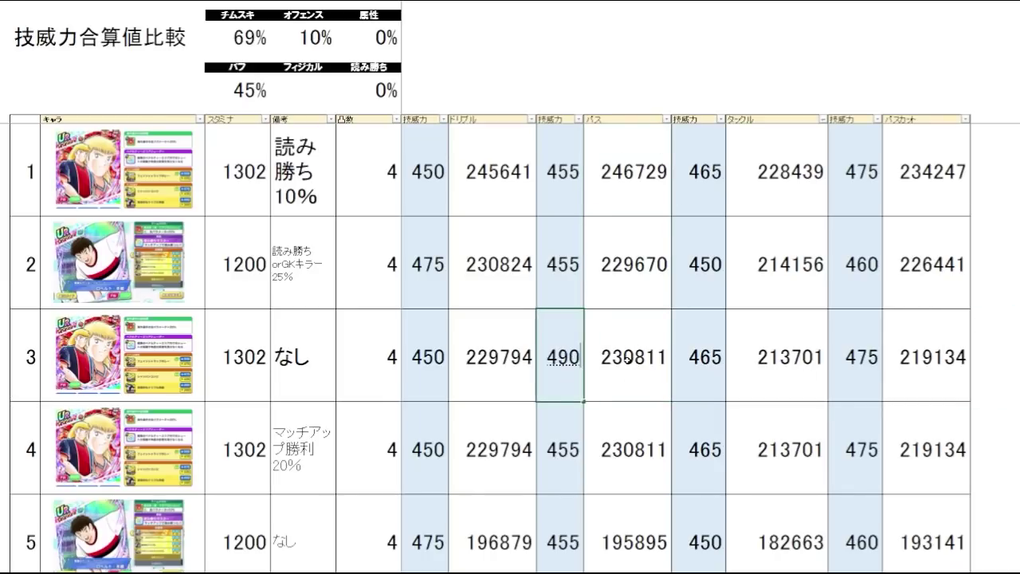
{"action": "key", "text": "Return"}
{"action": "key", "text": "Up"}
{"action": "key", "text": "Right"}
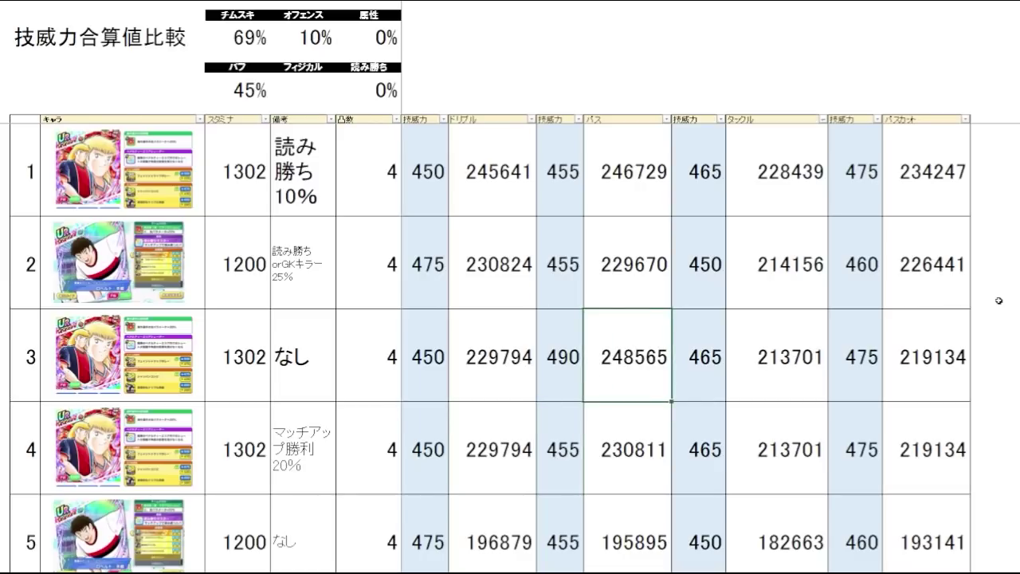
Go to the 数値チェックシート of the FW card with the DF/GKキラー 25% skill.
{"action": "left_click", "coordinate": [988, 330]}
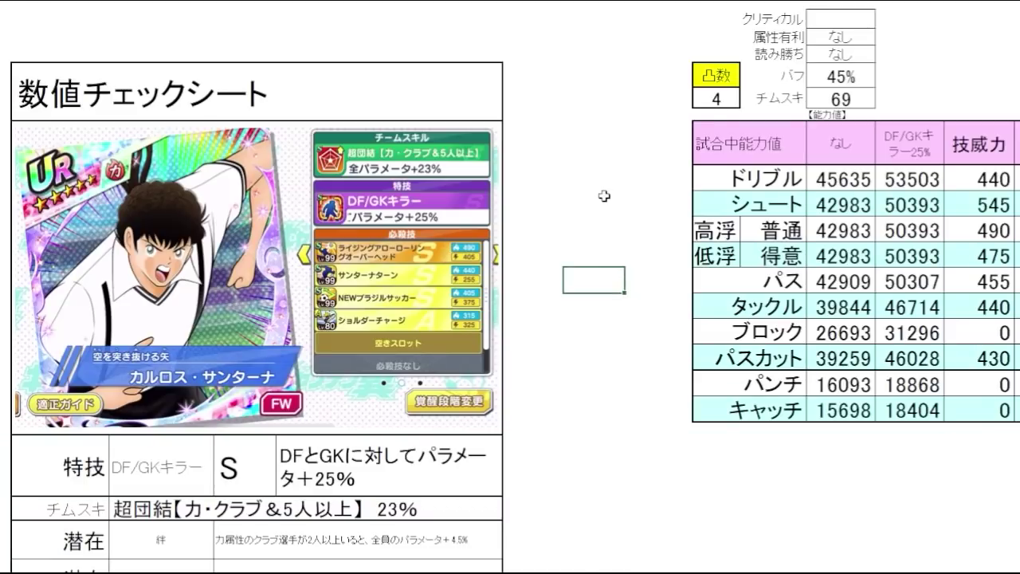
{"action": "left_click", "coordinate": [597, 157]}
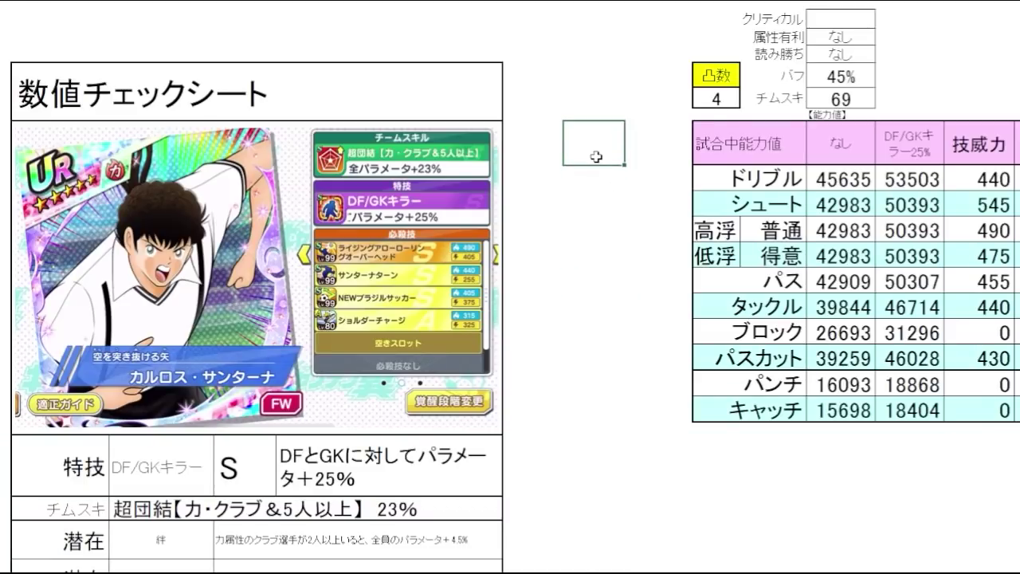